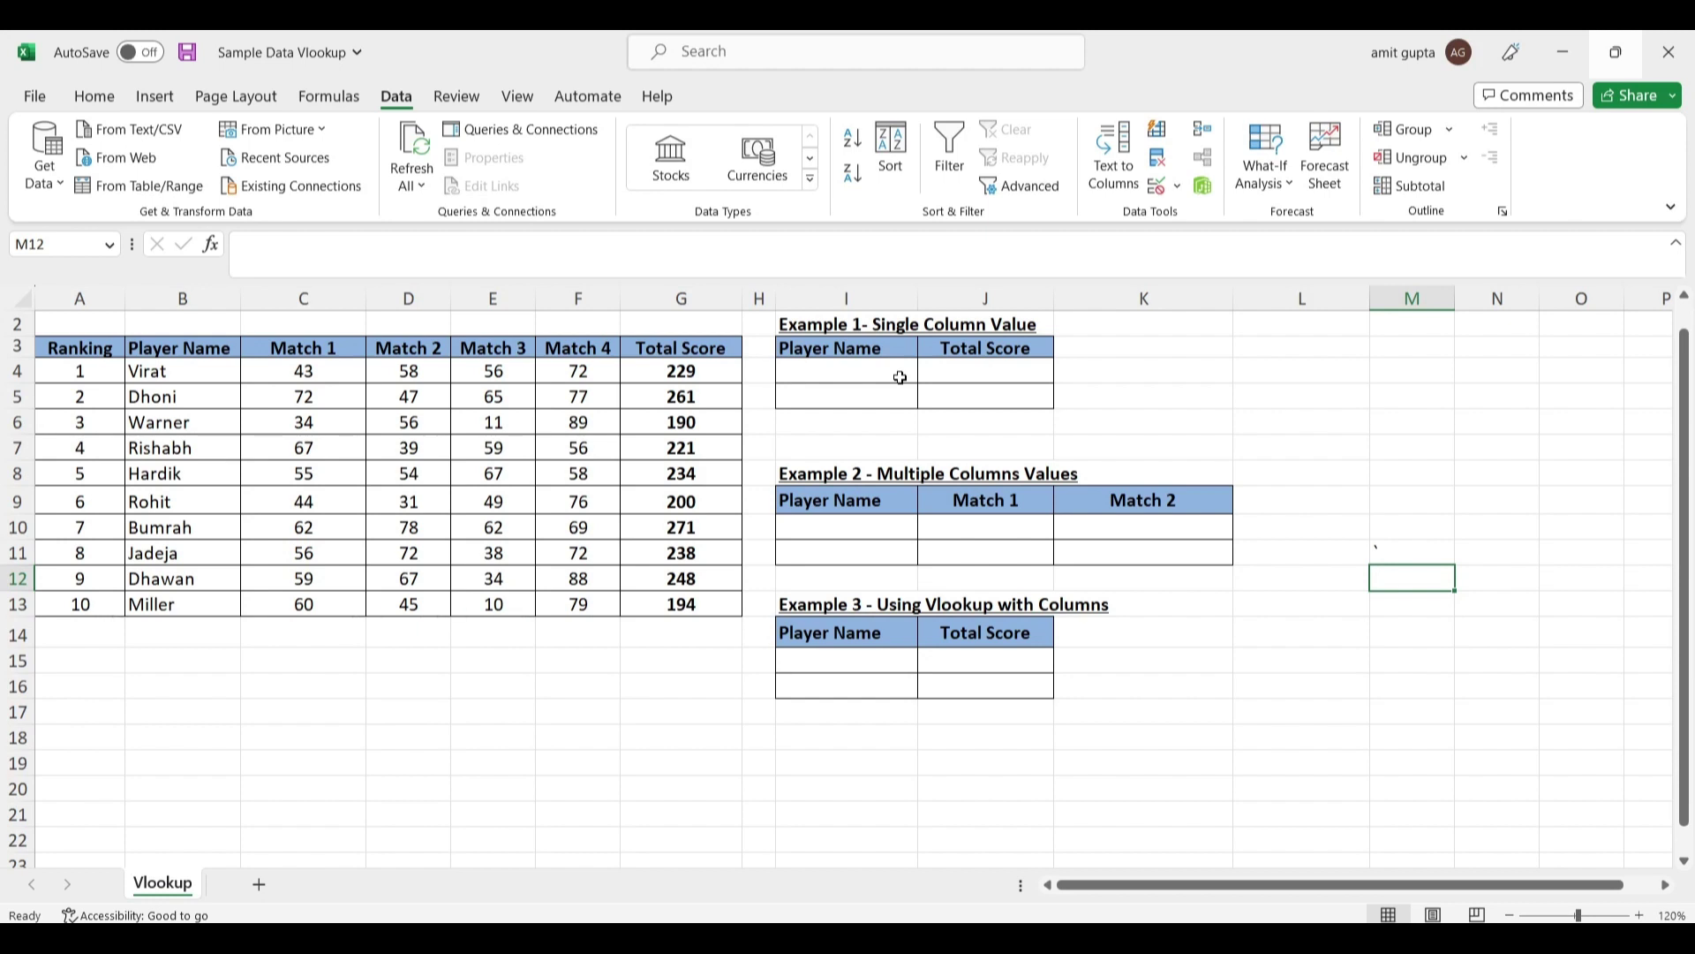
Step: Enter Rohit as the player name in cell I4 of the Example 1 table
left_click(900, 378)
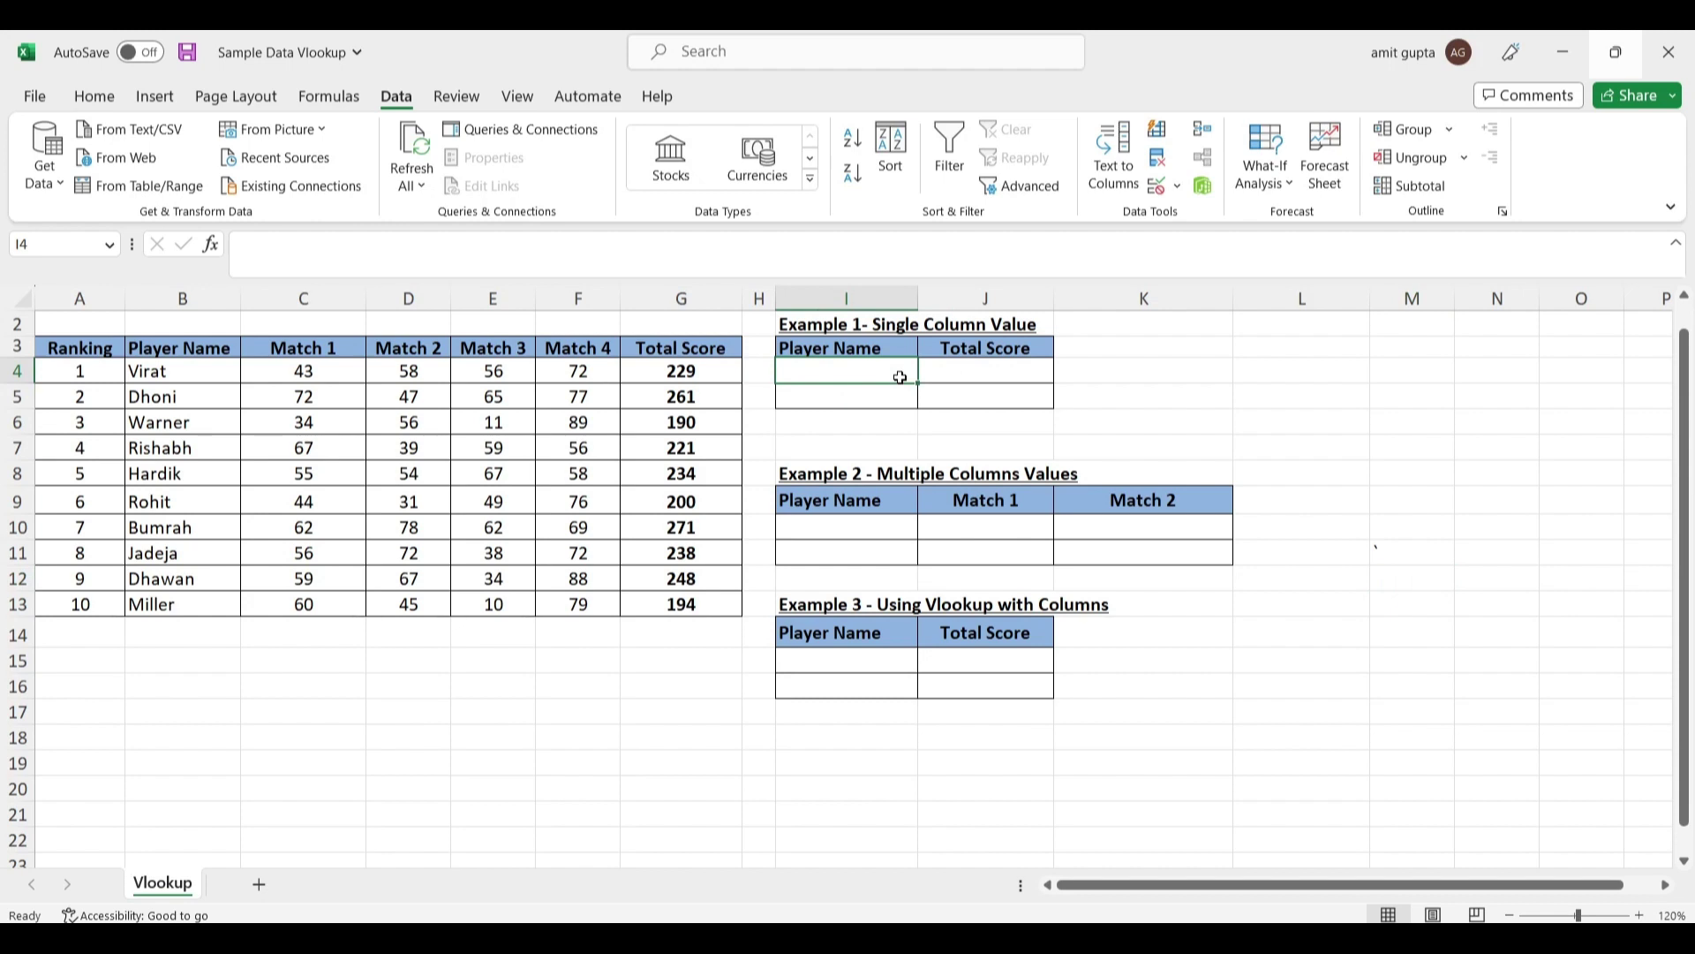
left_click(962, 373)
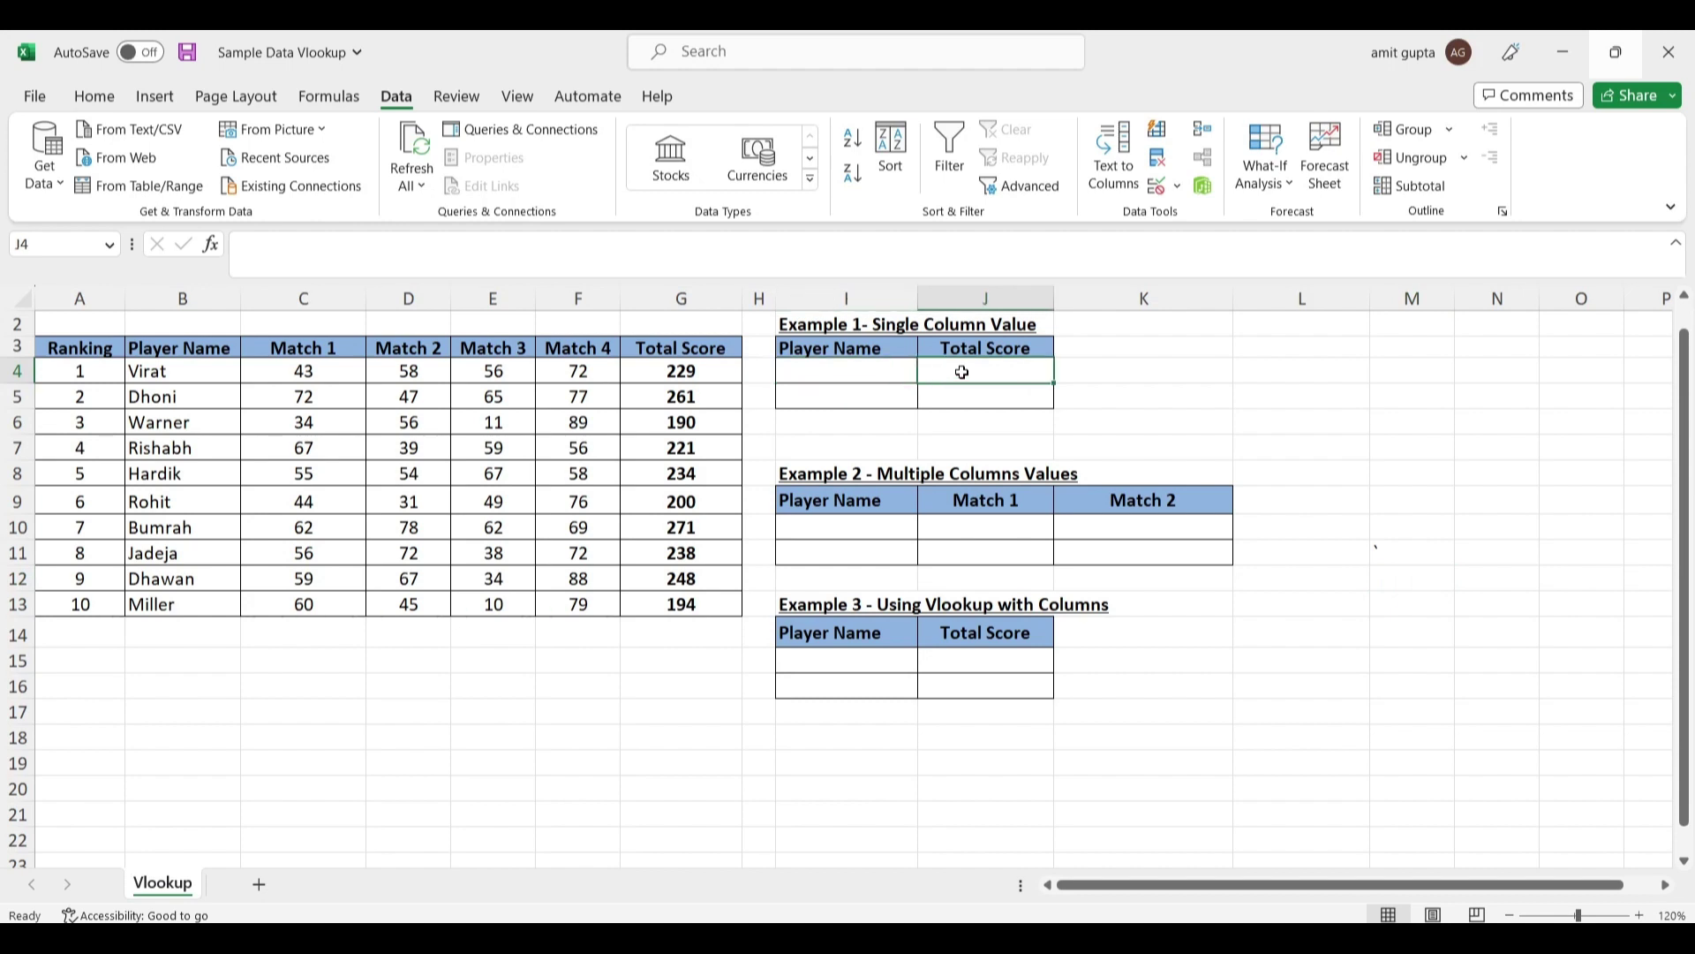
left_click(855, 372)
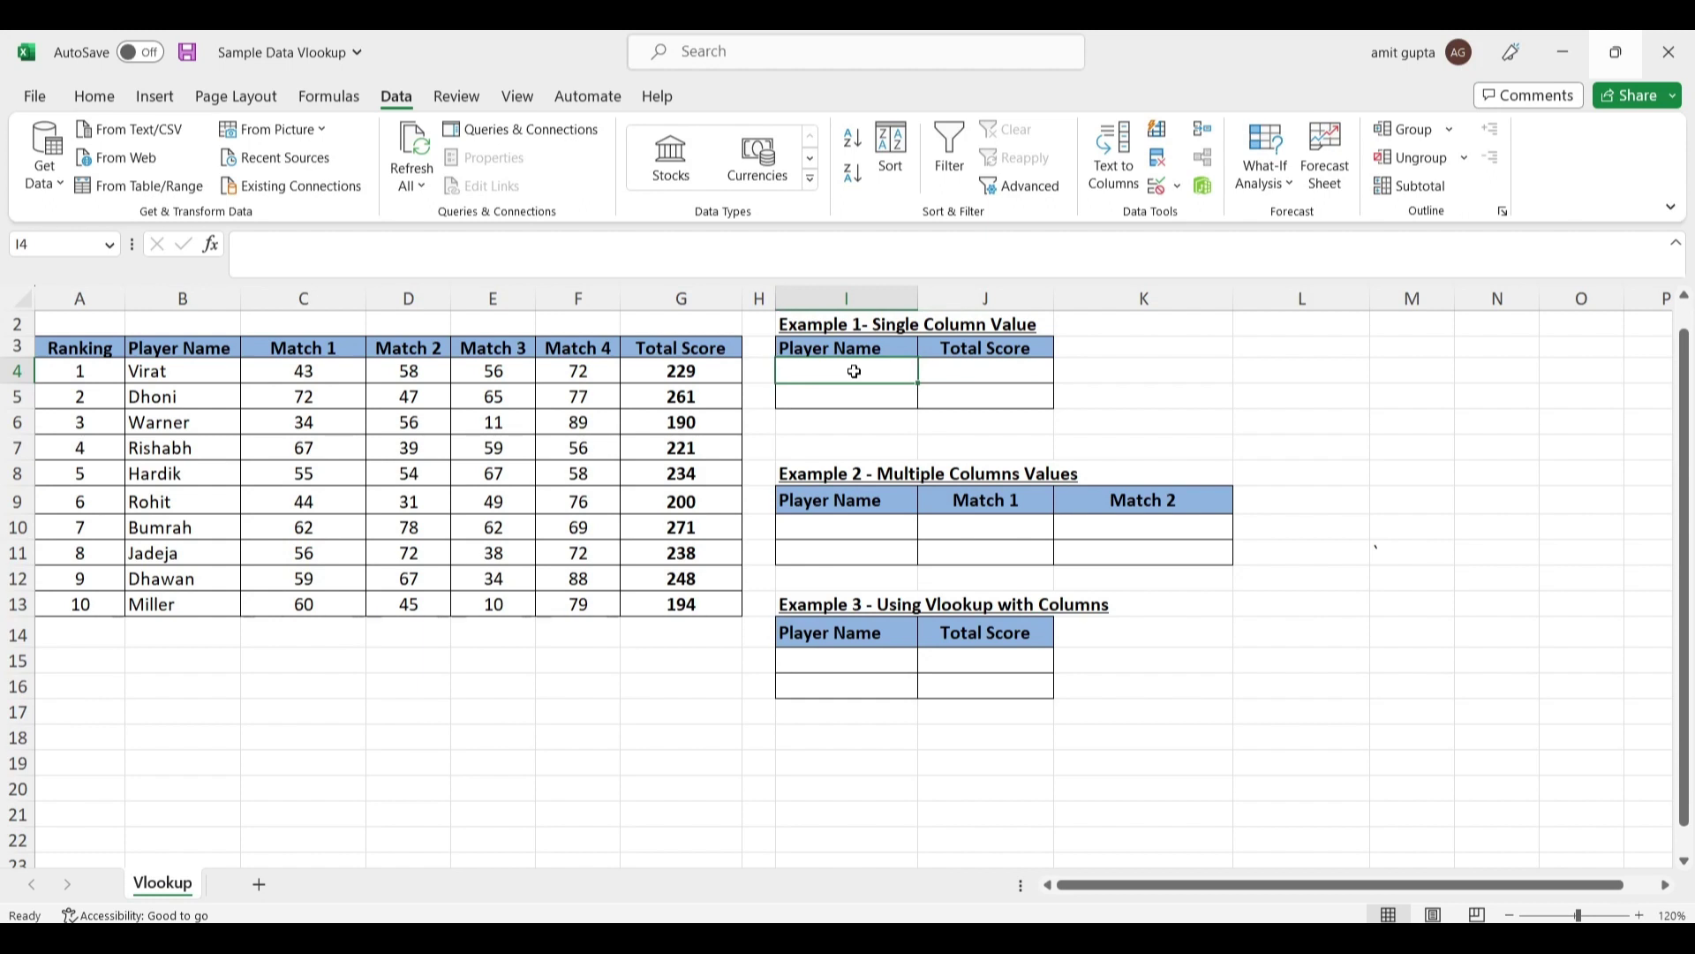
type("Rohit")
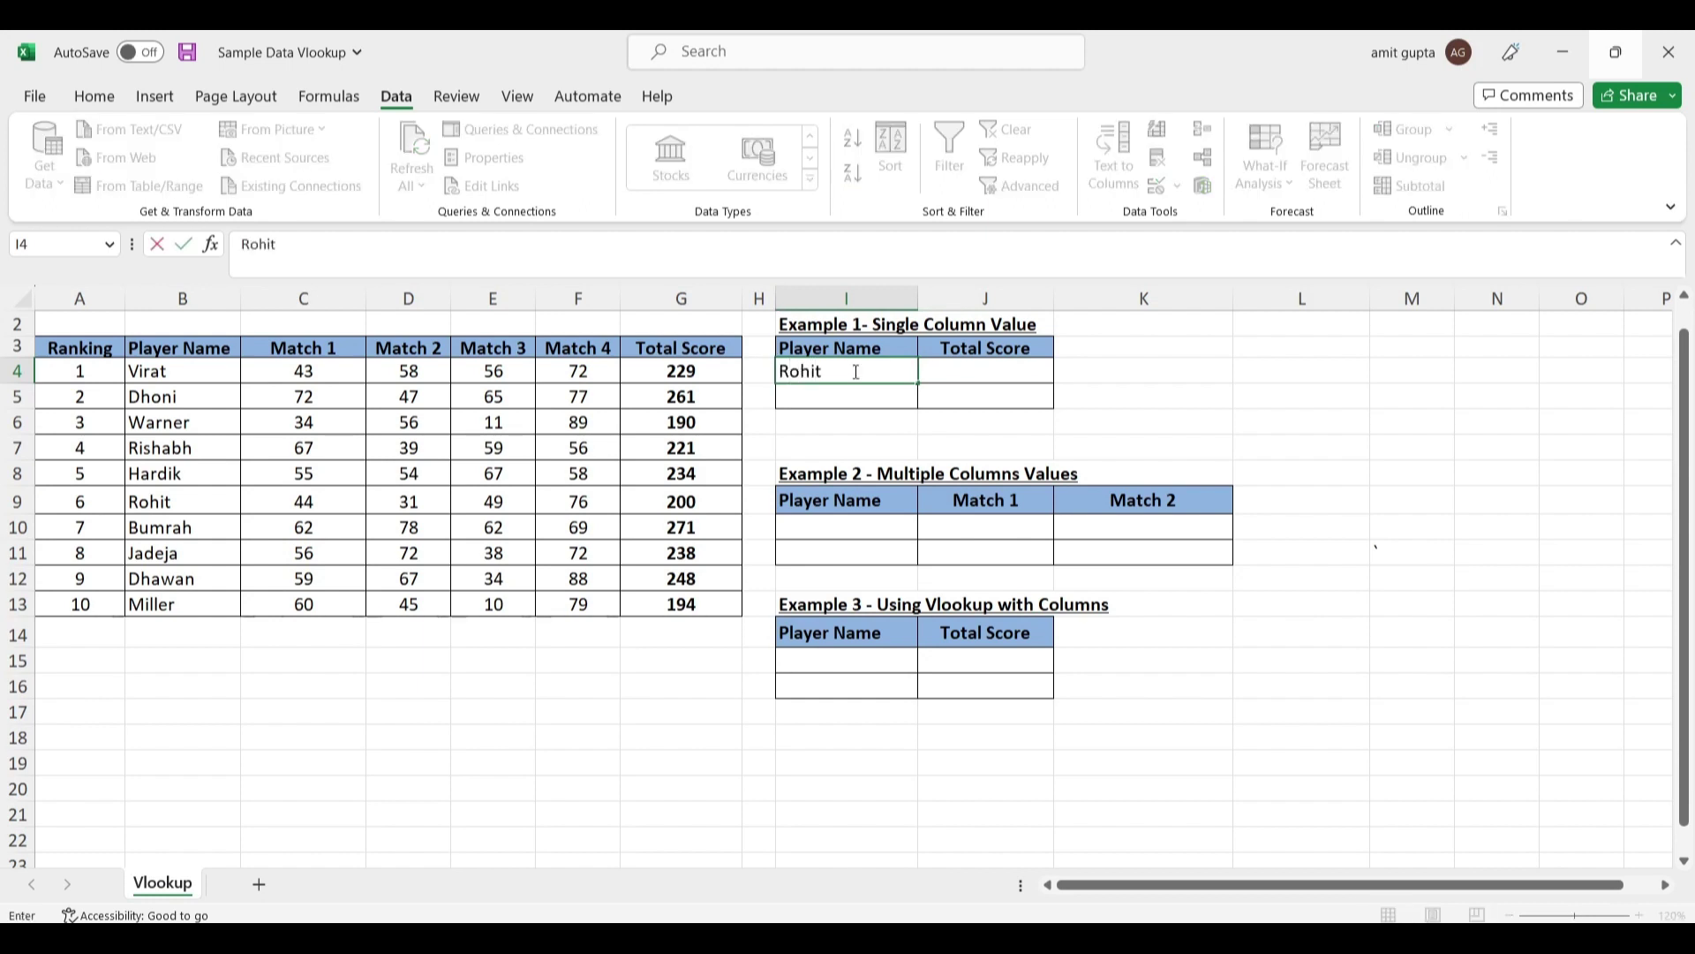
key("ctrl+Return")
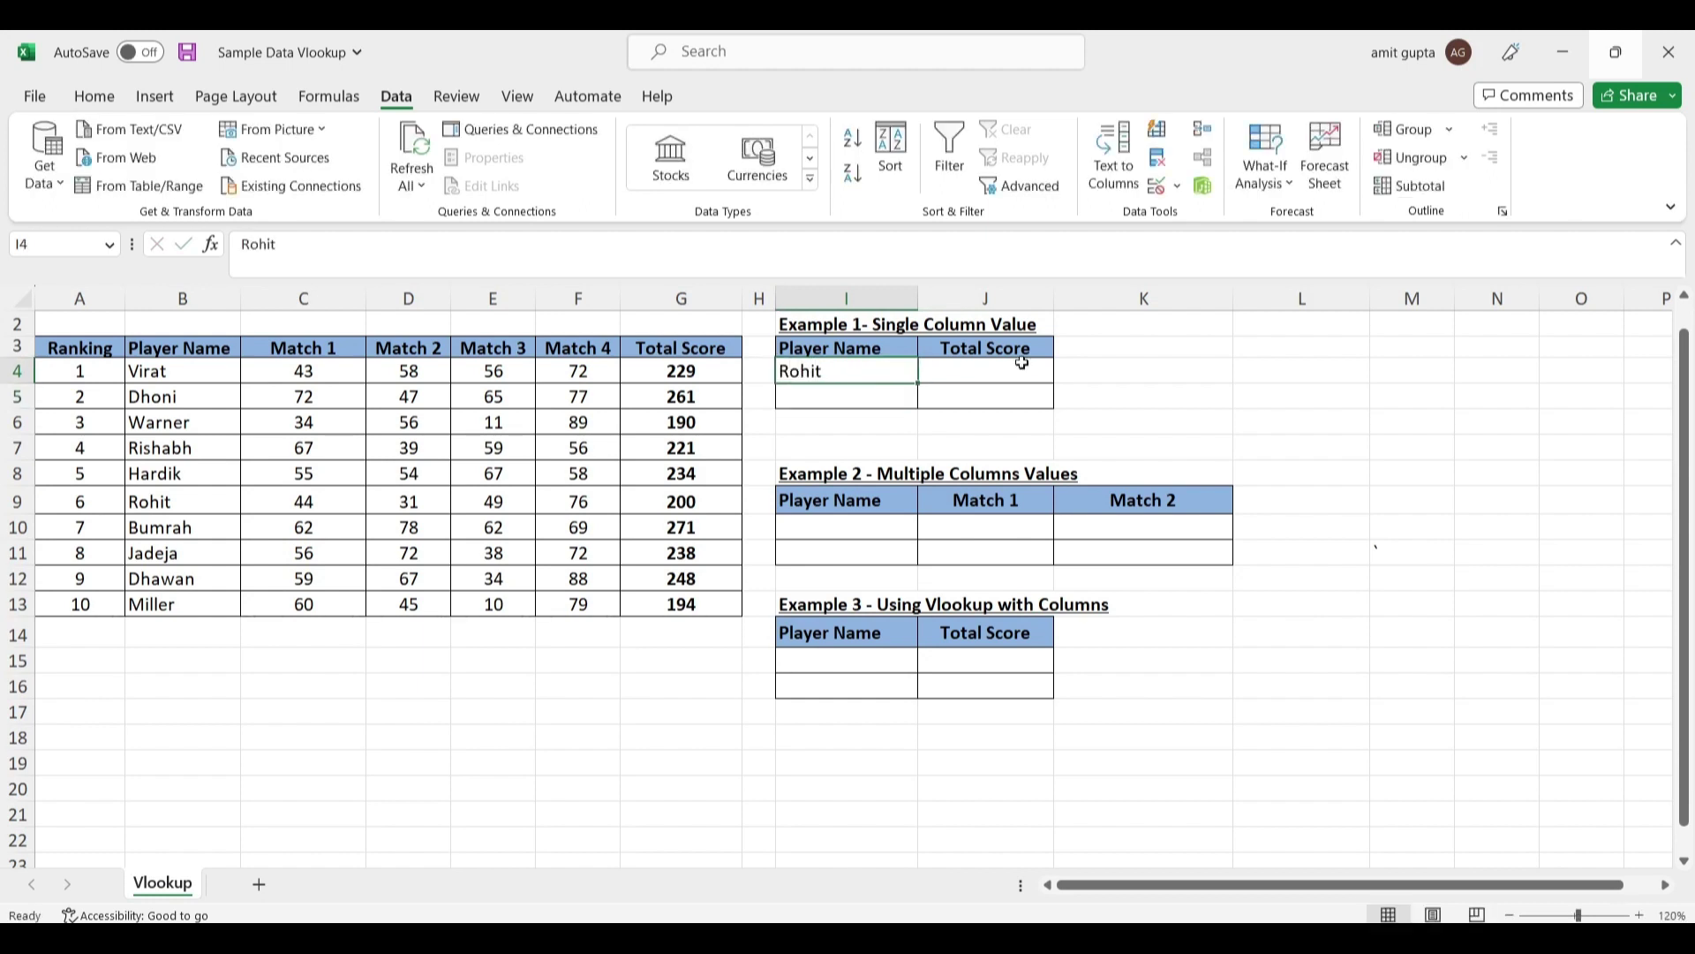
Step: Start a VLOOKUP formula in cell J4 under Total Score, with I4 as the lookup value
left_click(1008, 383)
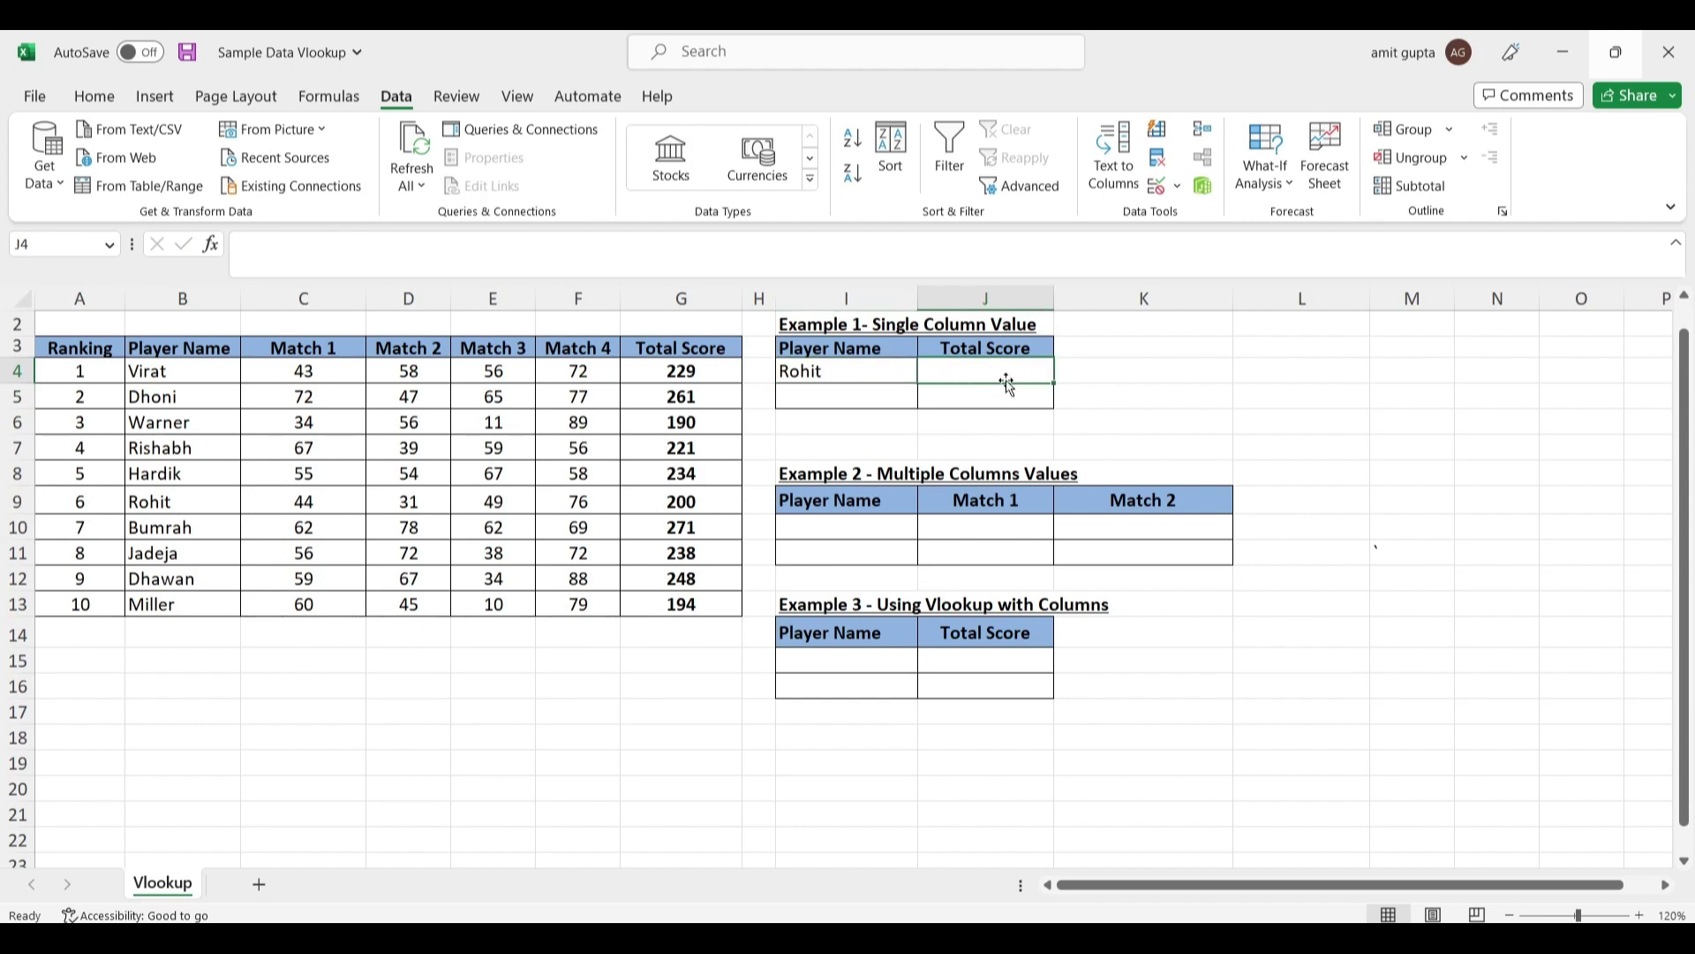
type("=")
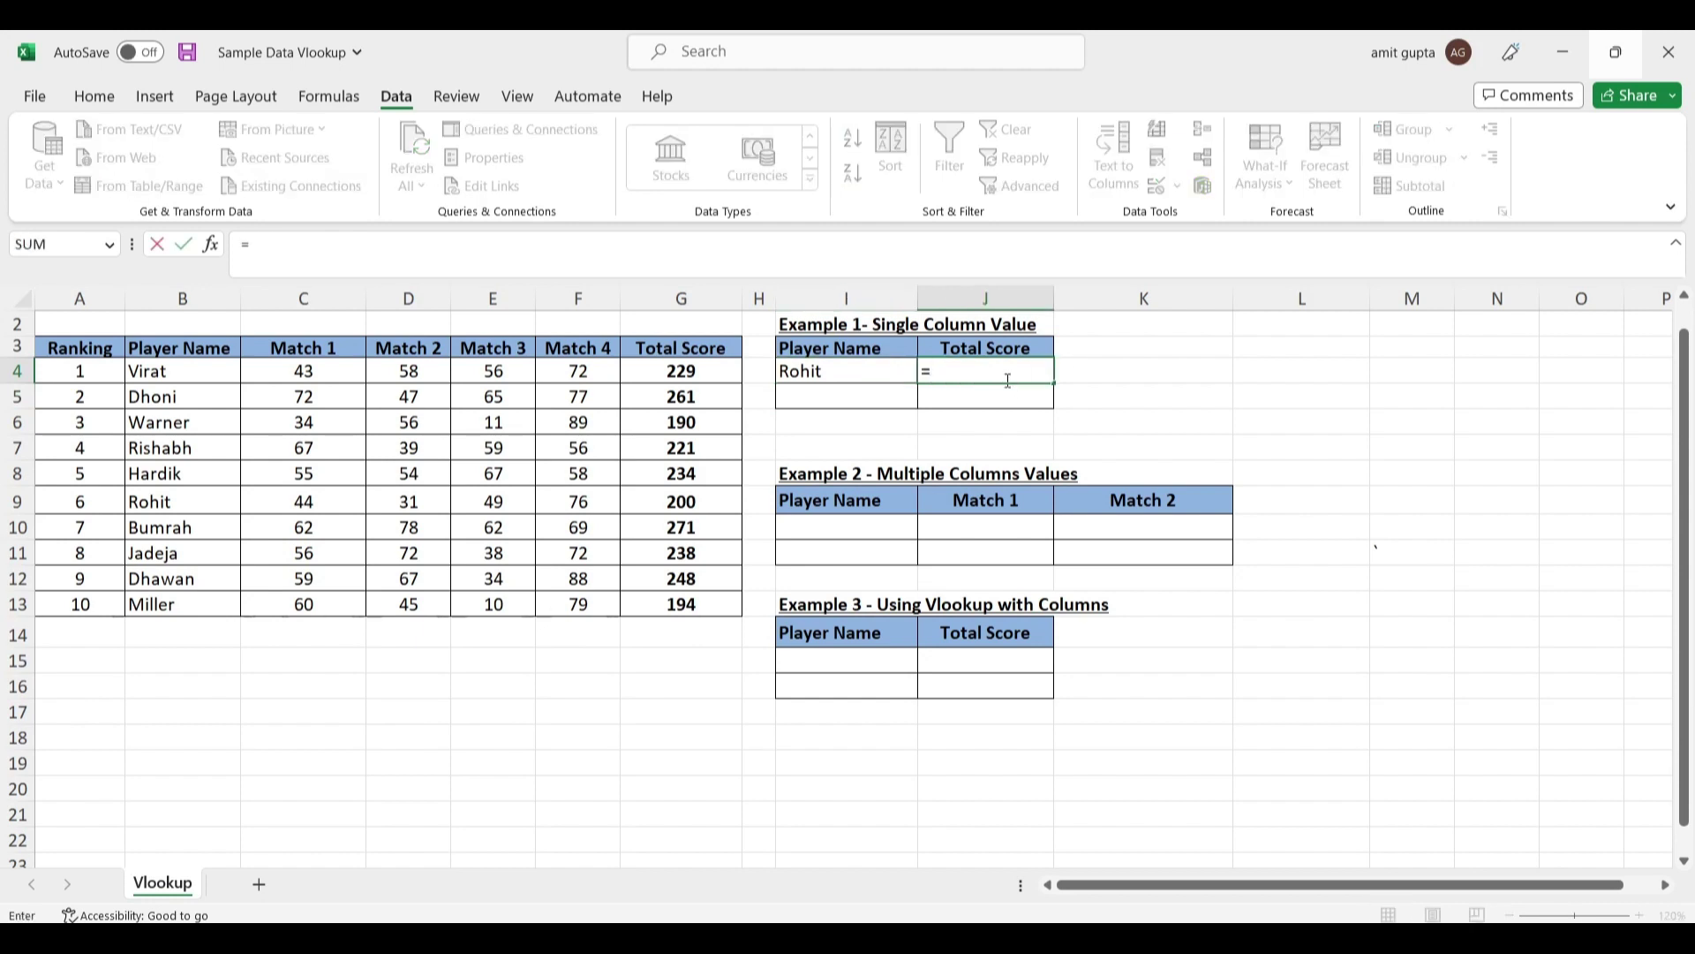
type("vloo")
key("Tab")
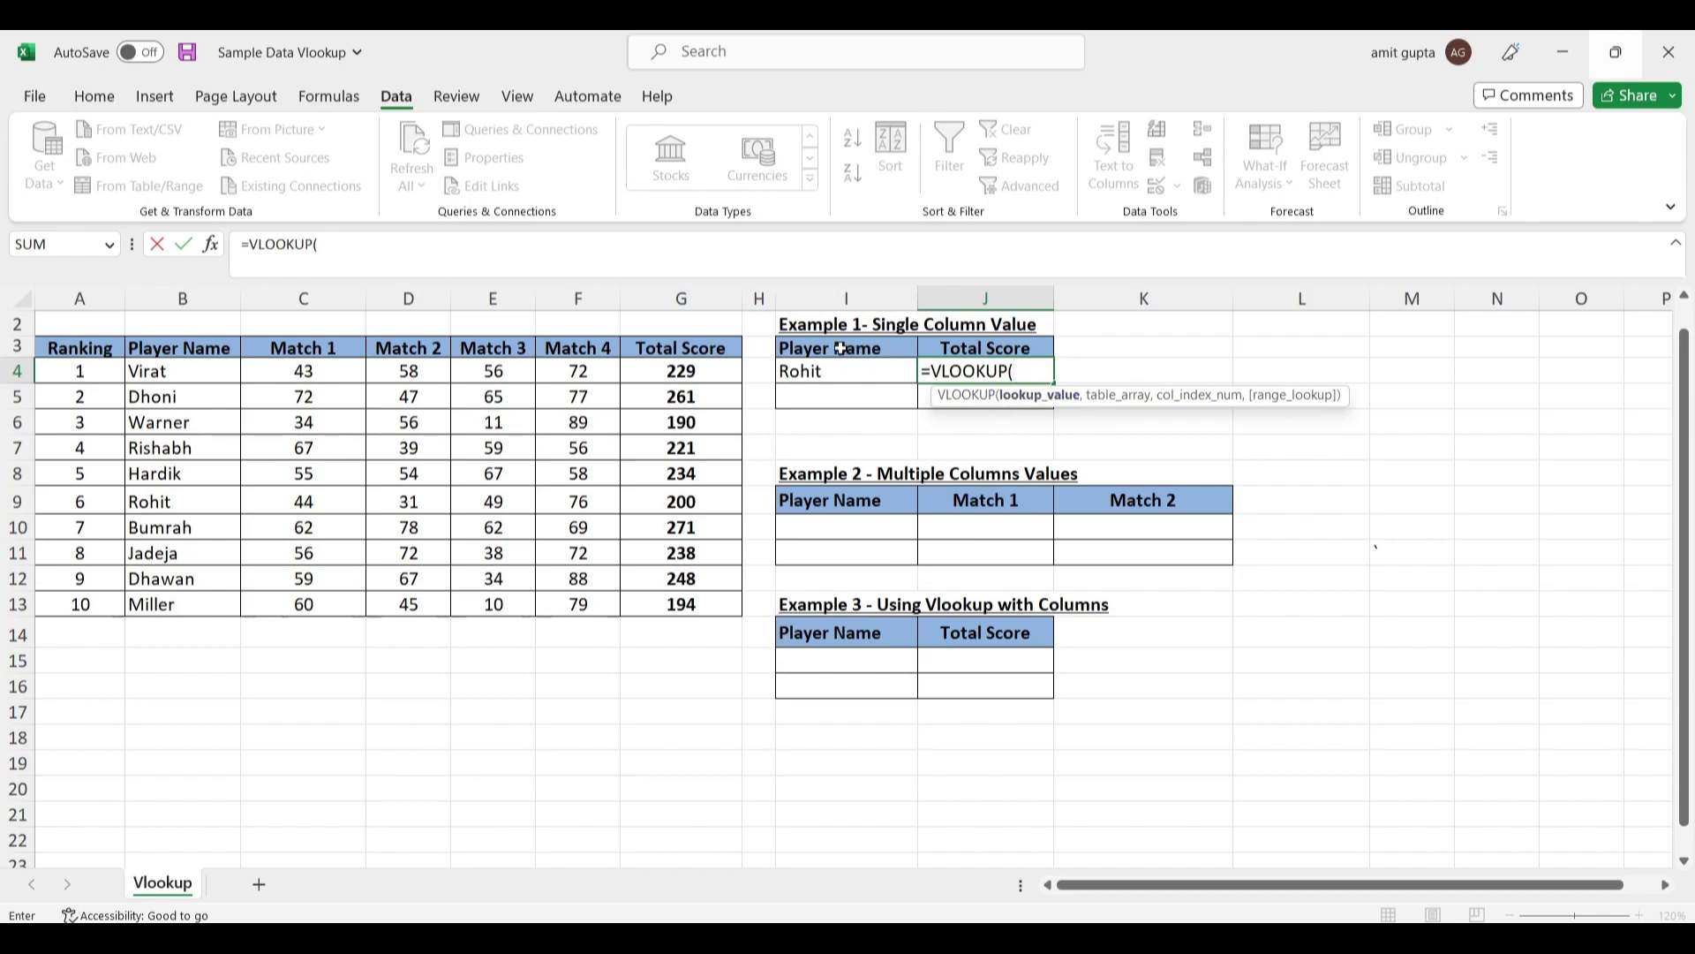
left_click(828, 372)
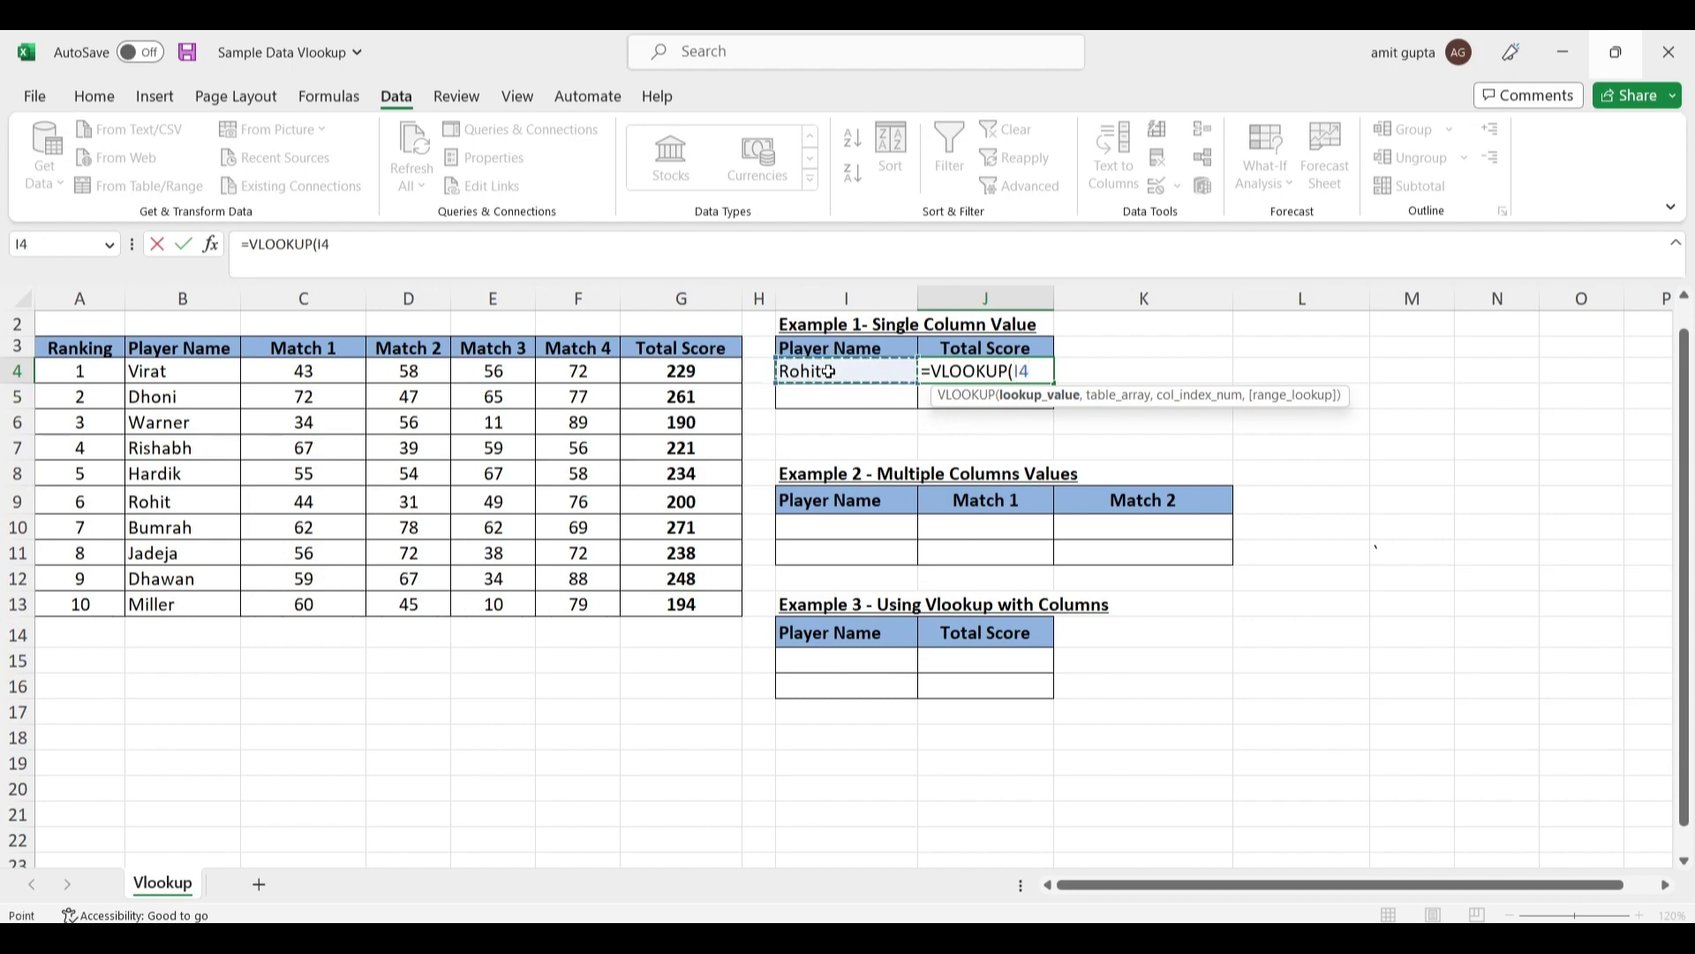
type(",")
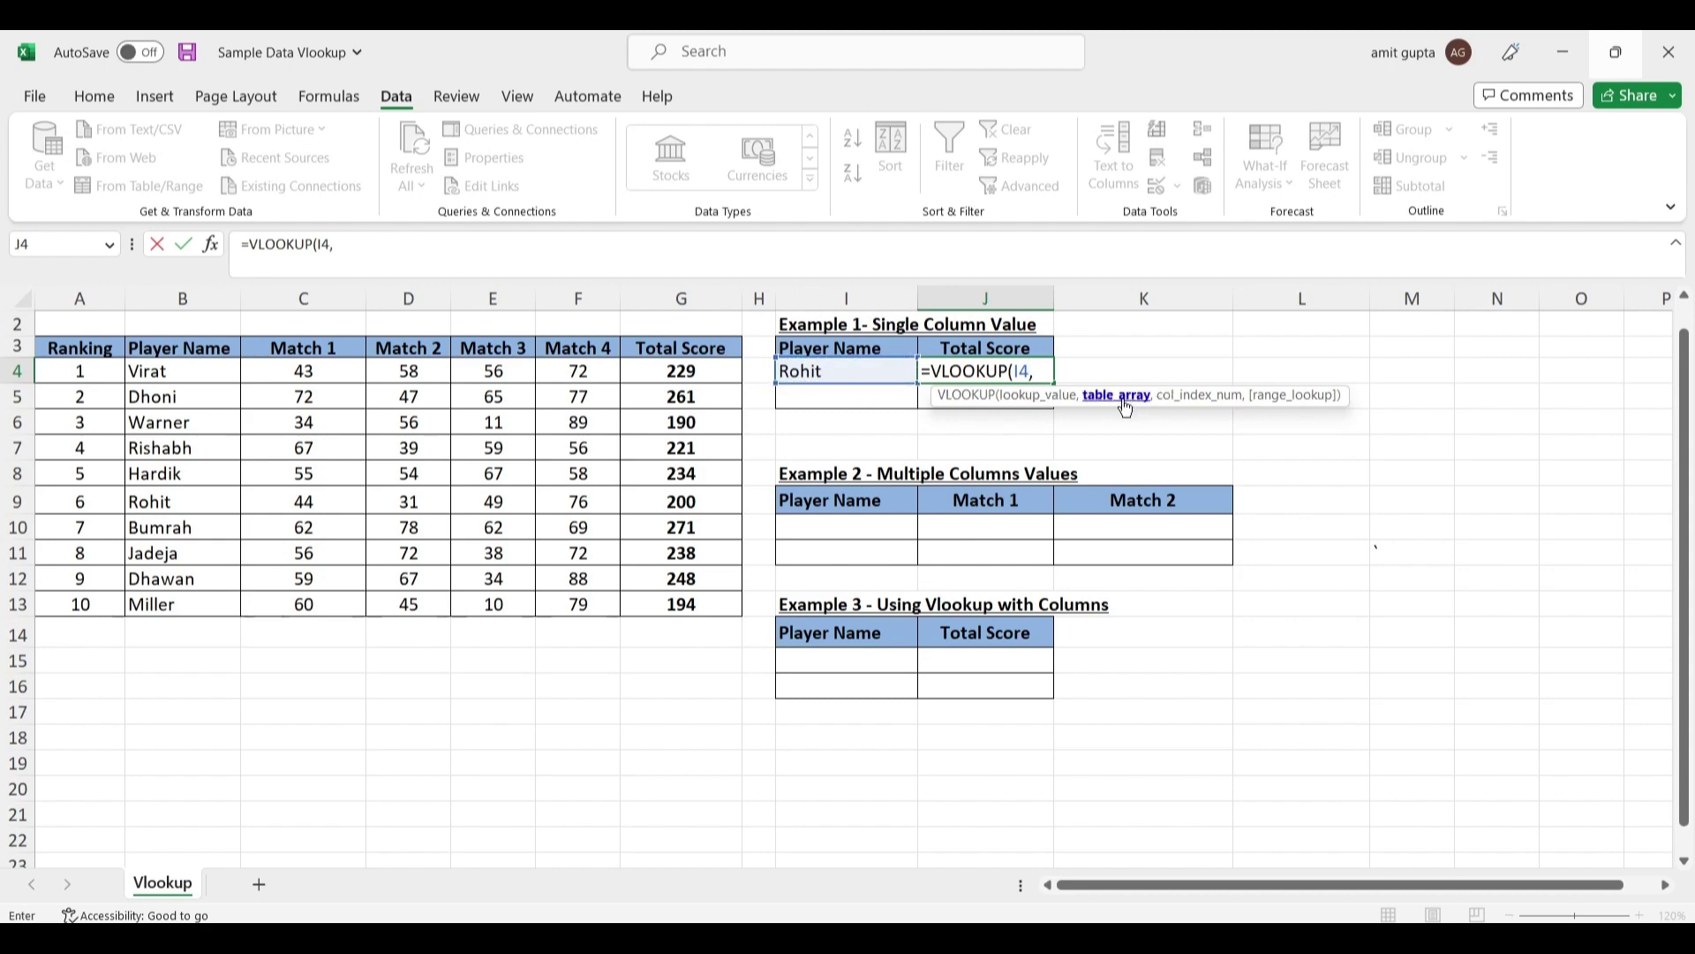
Step: Set the table array of J4's VLOOKUP to the player data B4:G13 as the absolute reference $B$4:$G$13
left_click(201, 372)
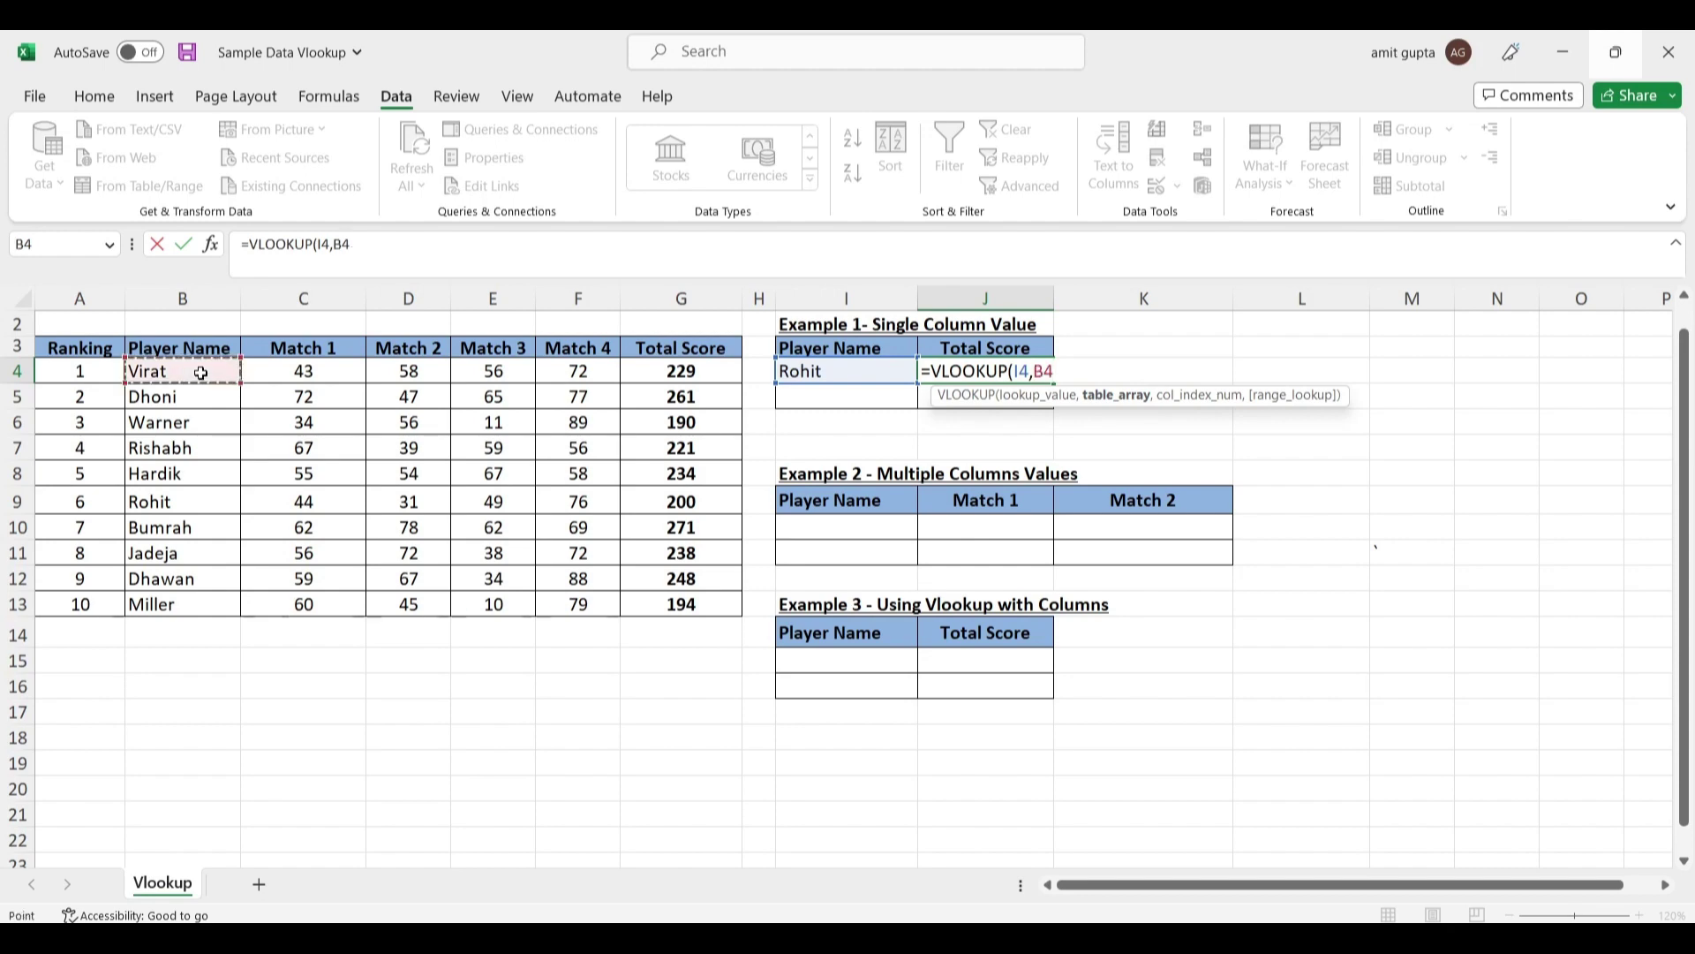
key("ctrl+shift+Down")
key("shift+Right")
key("shift+Right")
key("shift+Right")
key("shift+Right")
key("shift+Right")
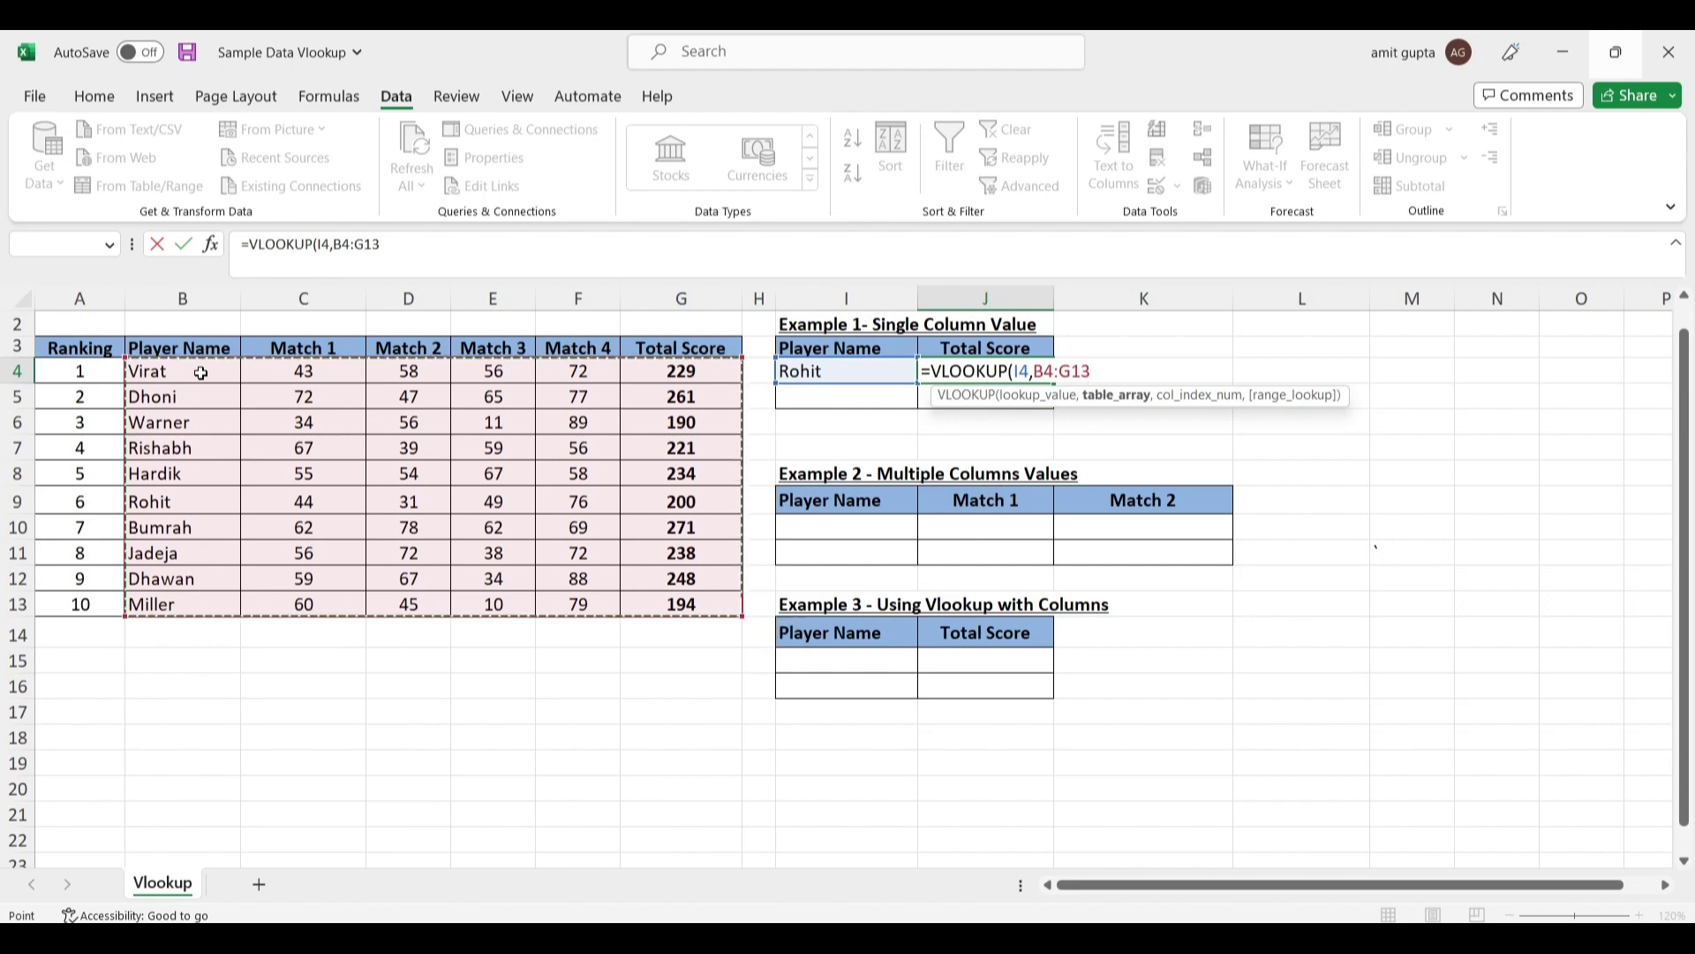
key("F4")
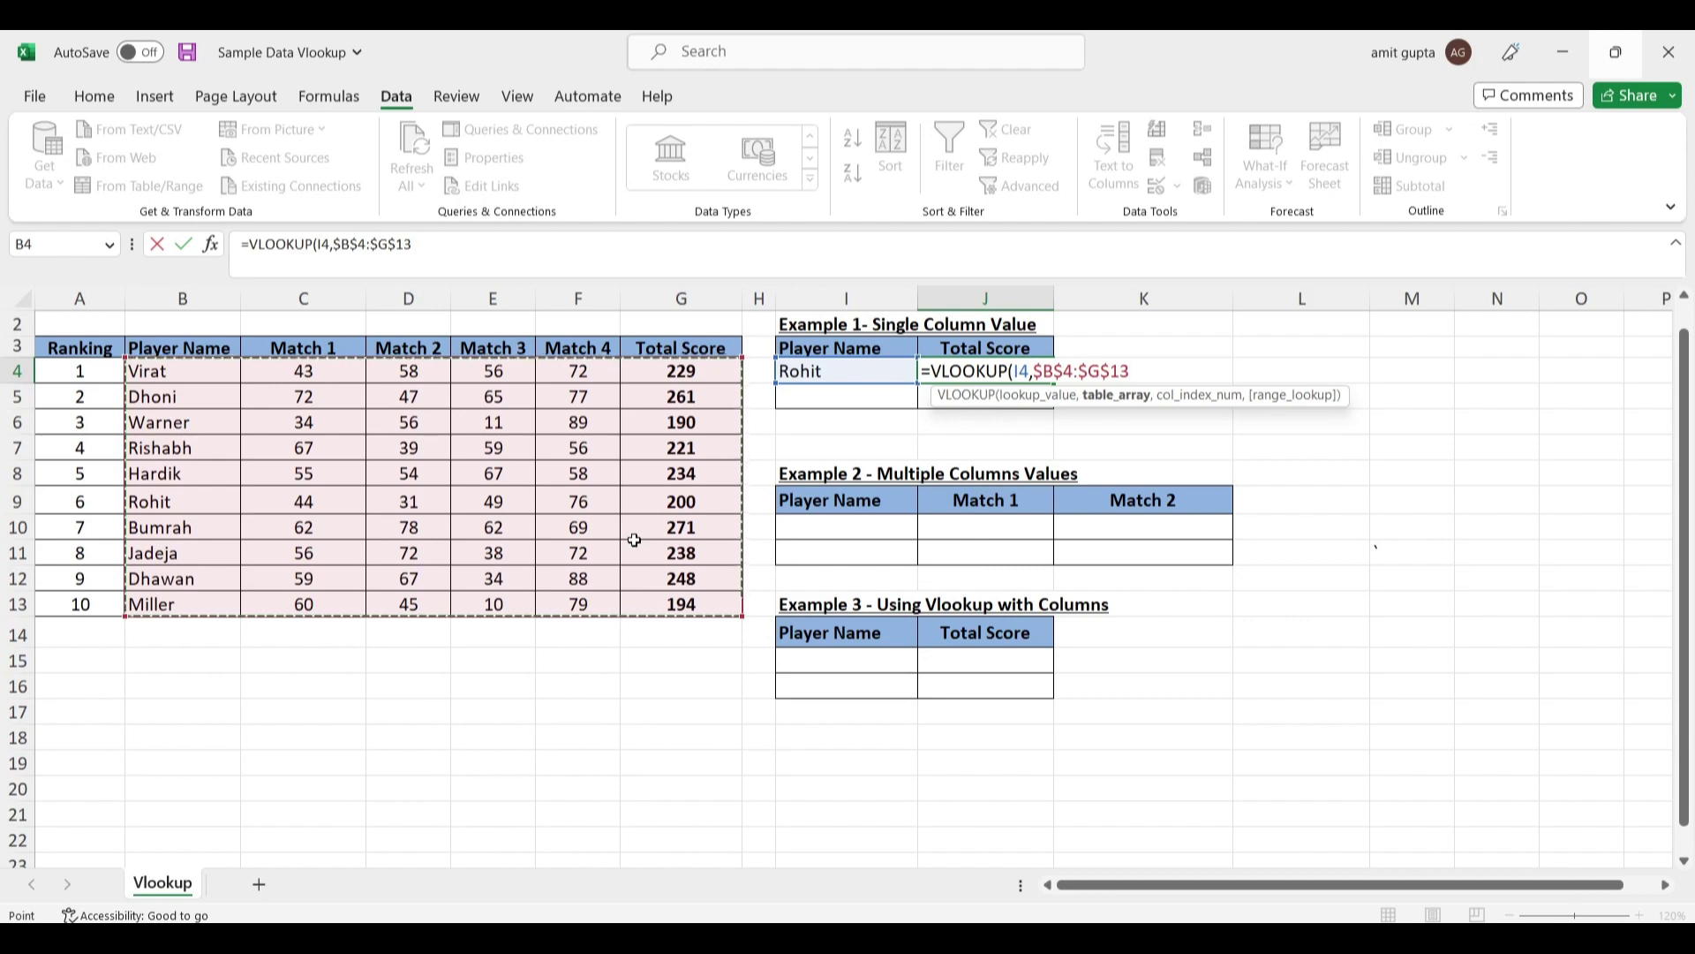
Step: Complete J4's VLOOKUP with column index 6 and range lookup 0 for an exact match
type(",")
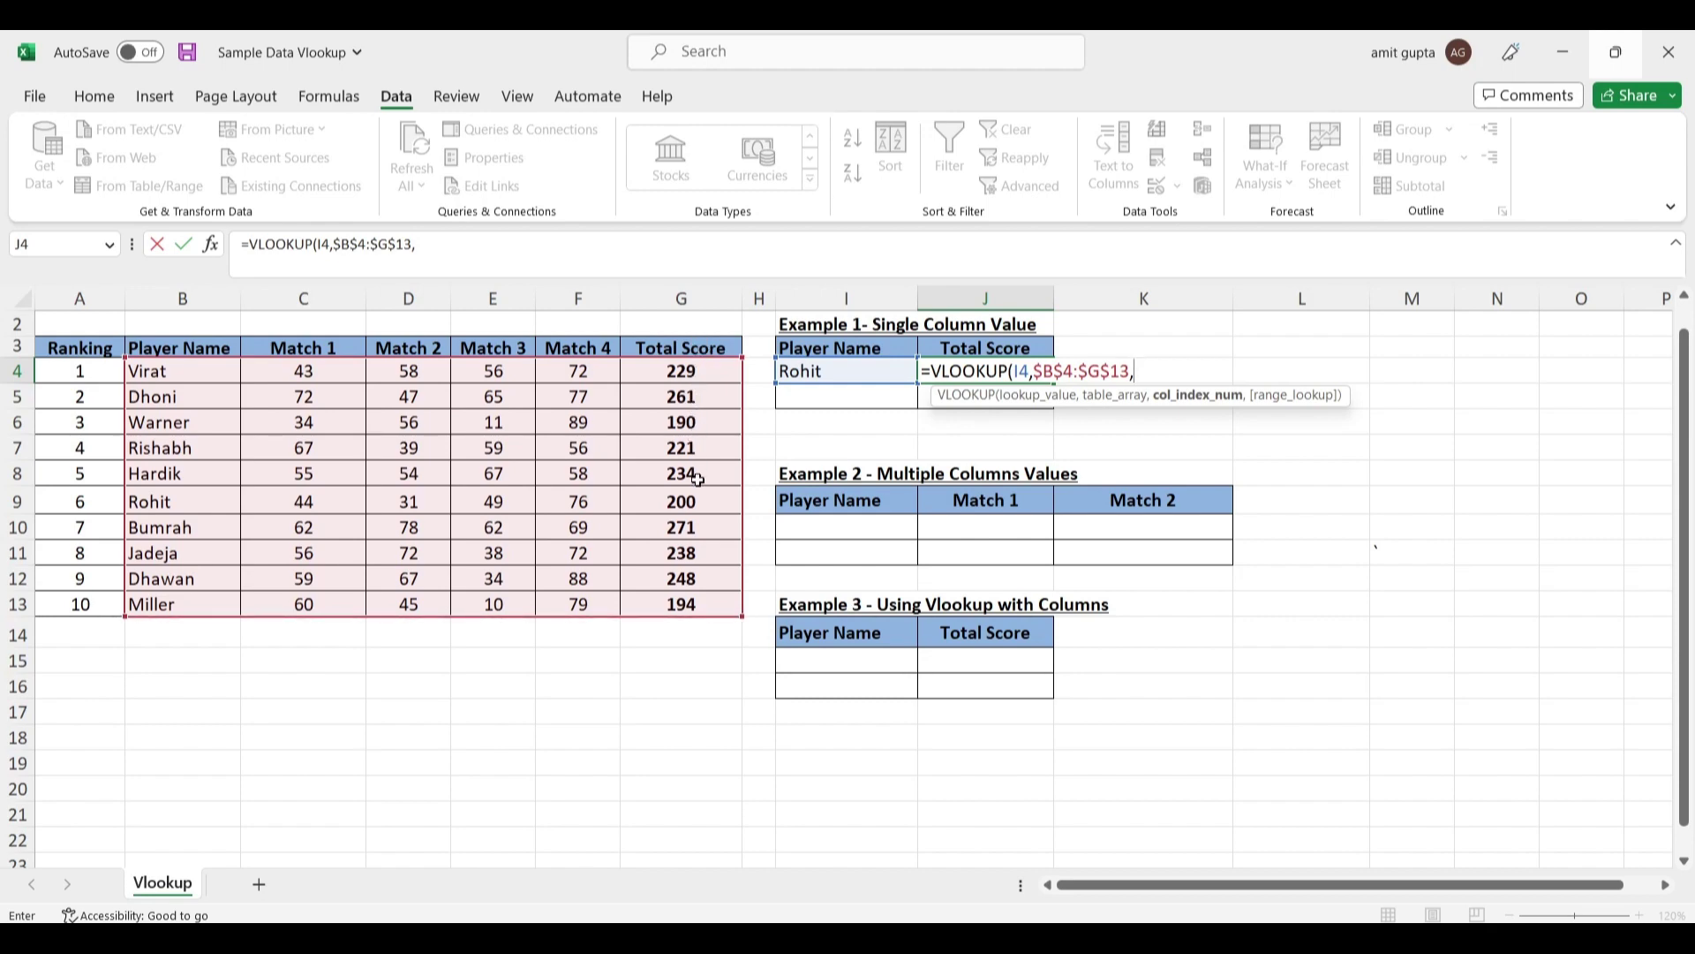
type("6,0")
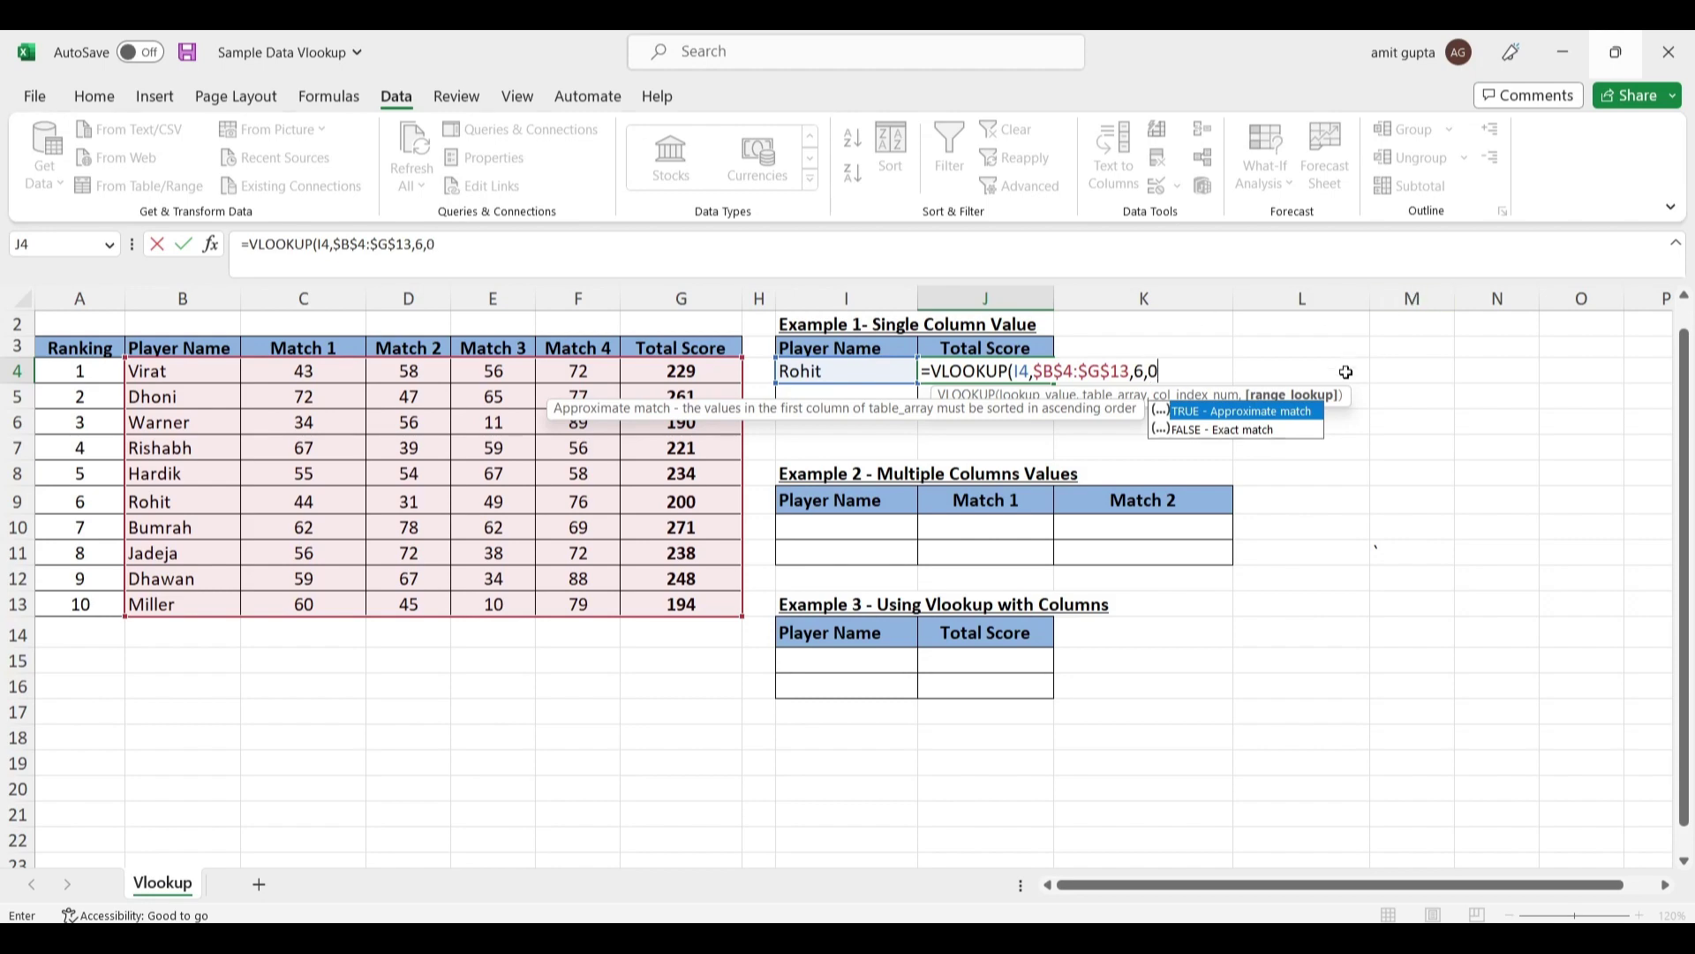
type(")")
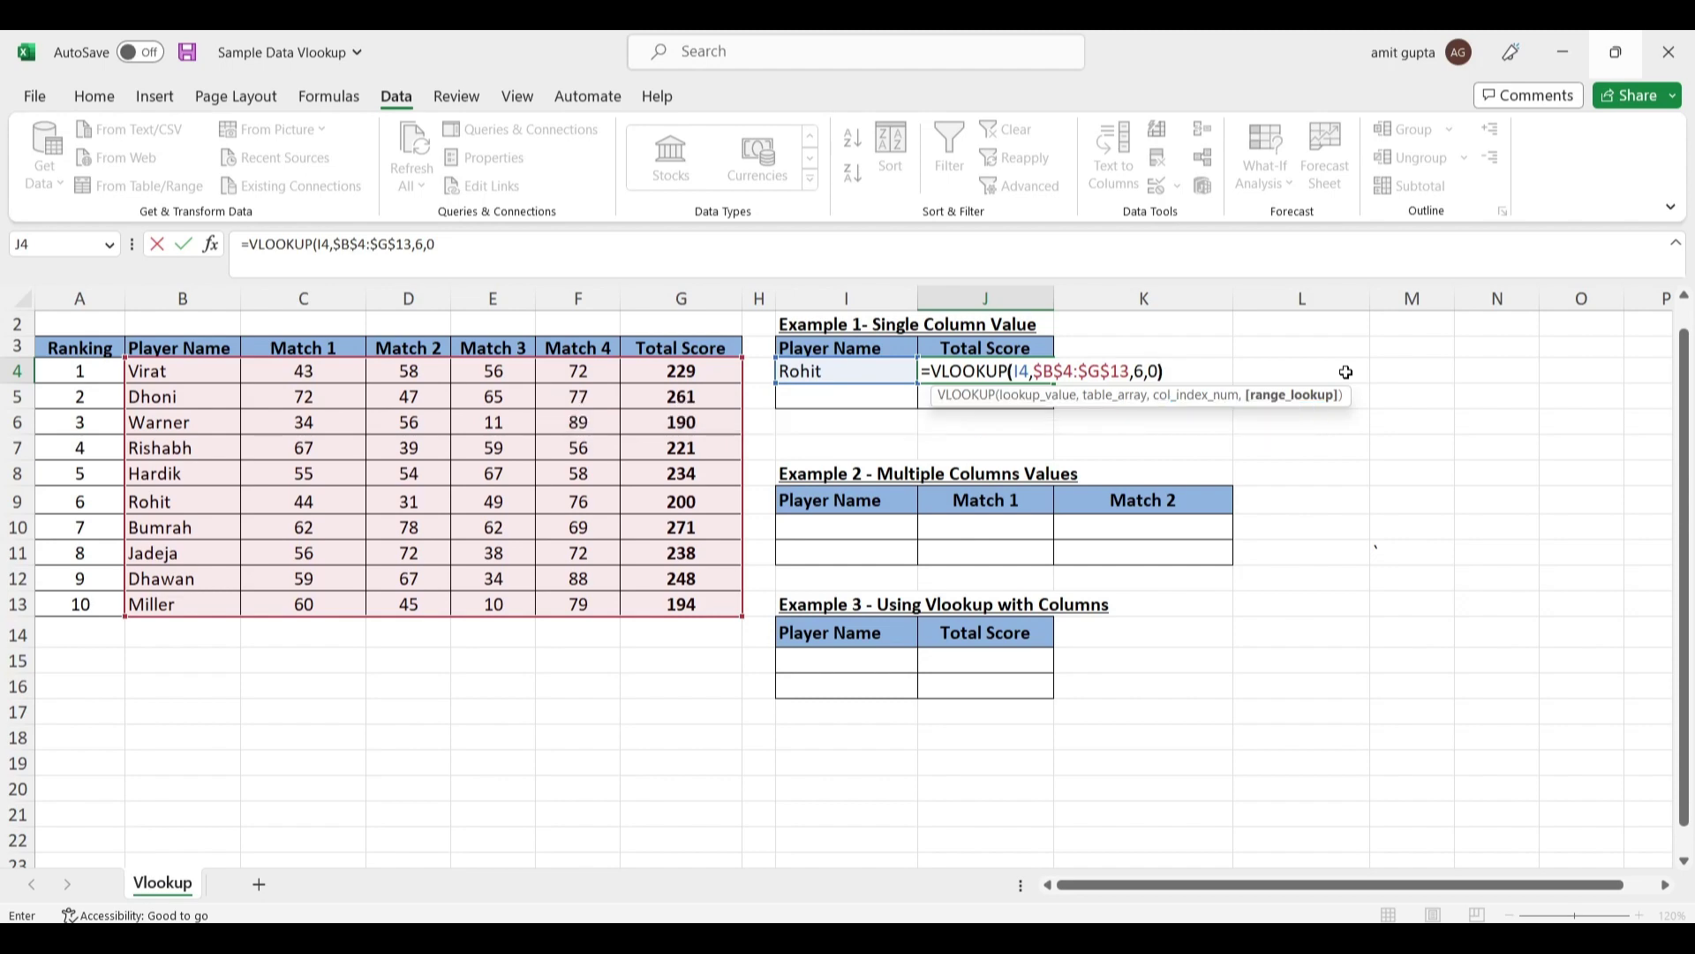
key("Return")
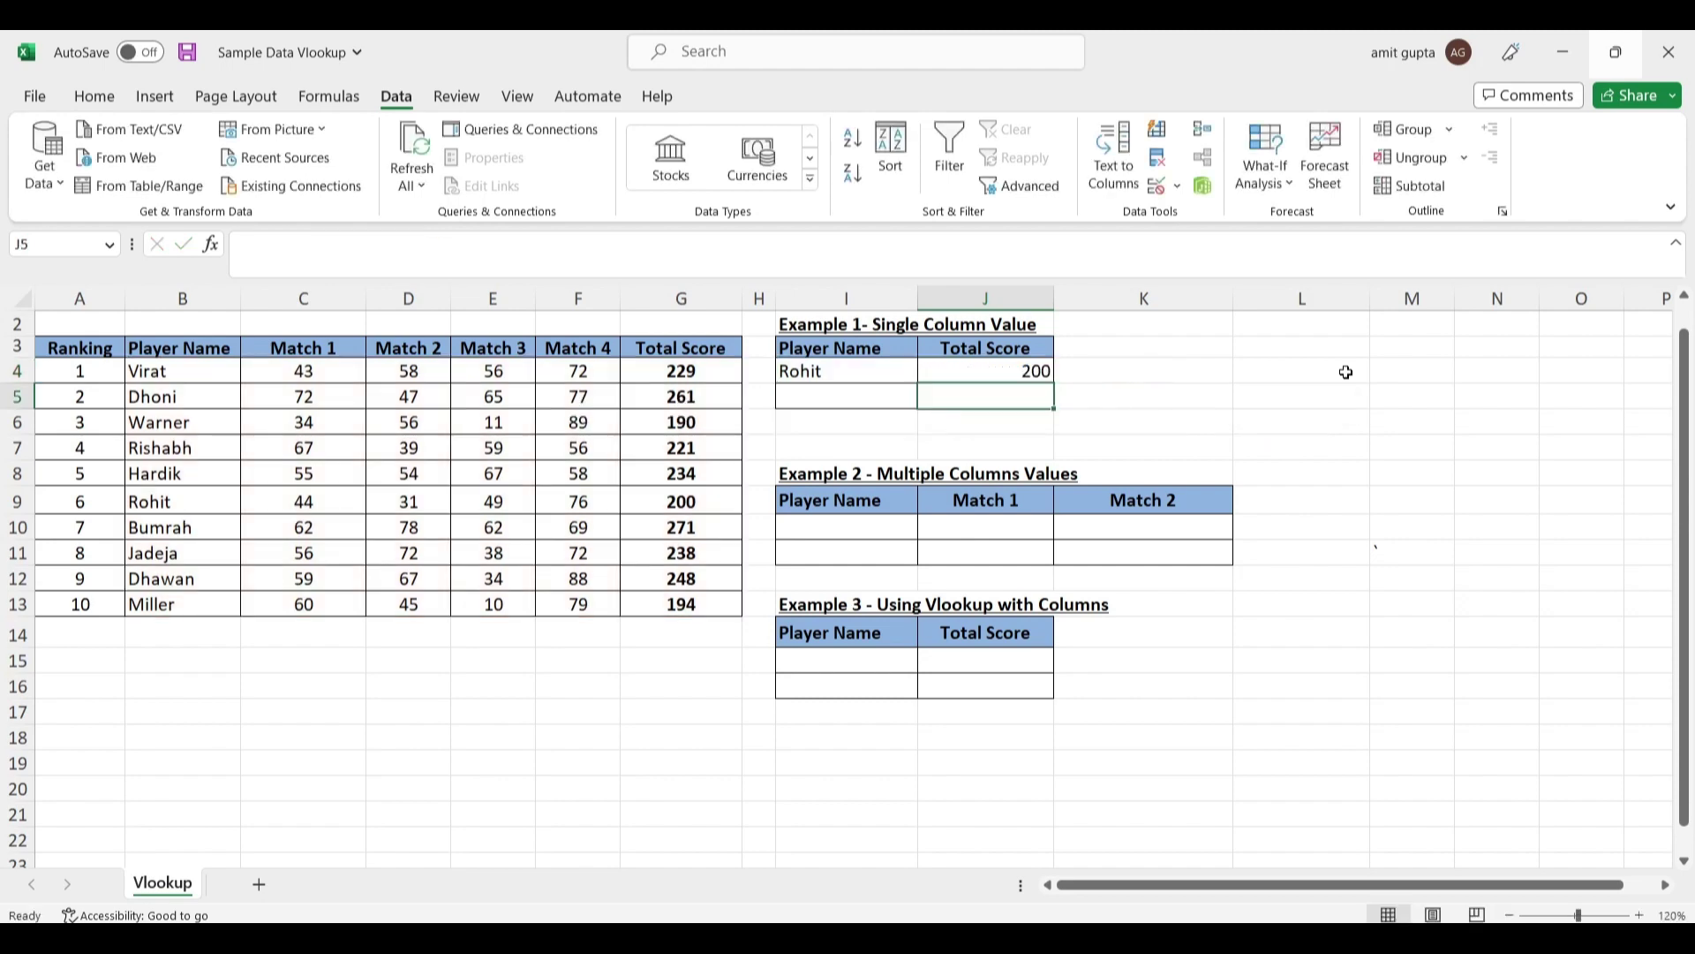
Step: Check the J4 lookup result against Rohit's row and its total score in the source table
left_click(1042, 369)
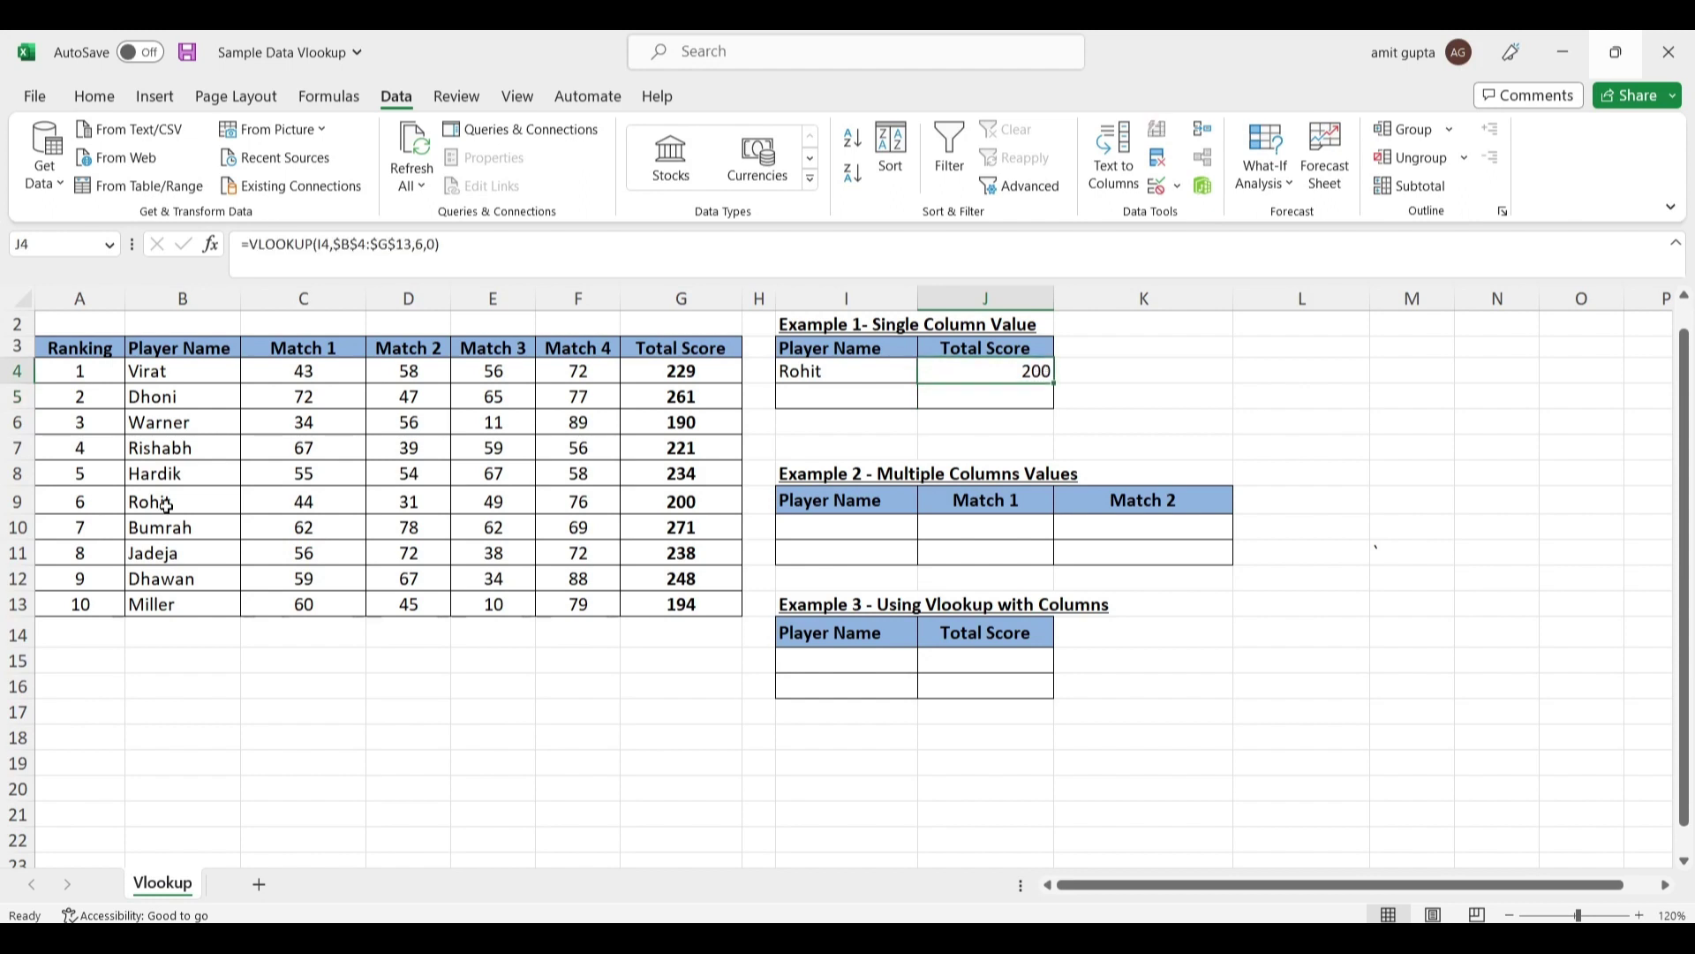
left_click(135, 502)
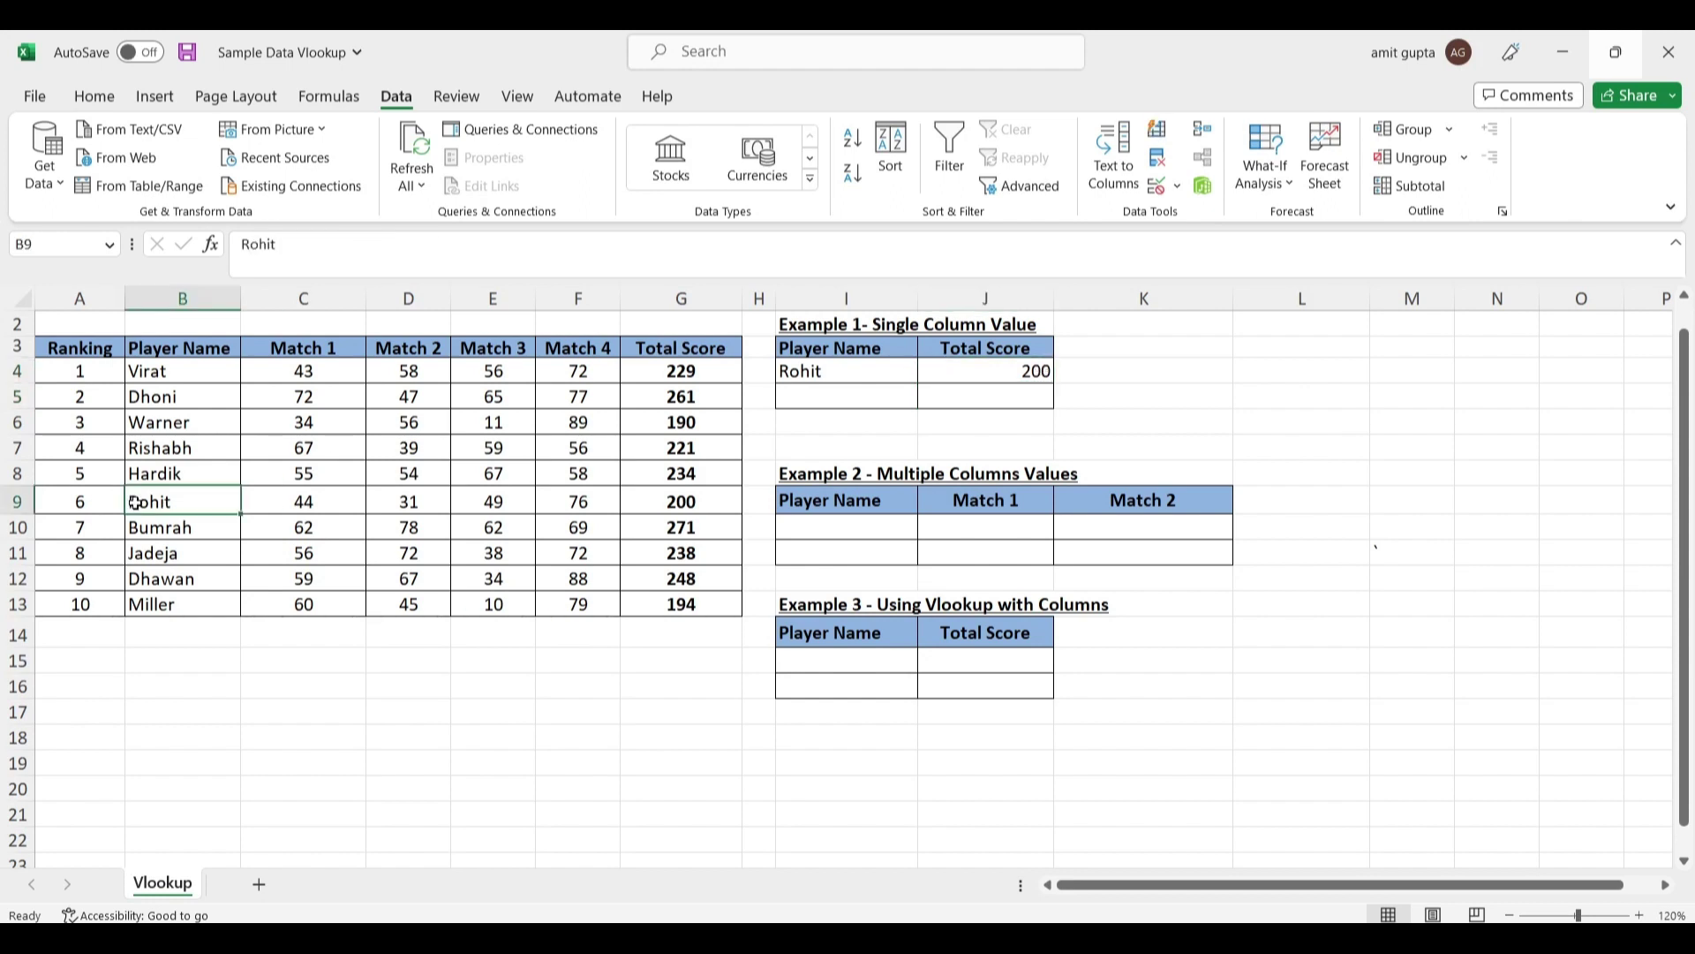
key("shift+Right")
key("shift+Right")
key("shift+Right")
key("shift+Right")
key("shift+Right")
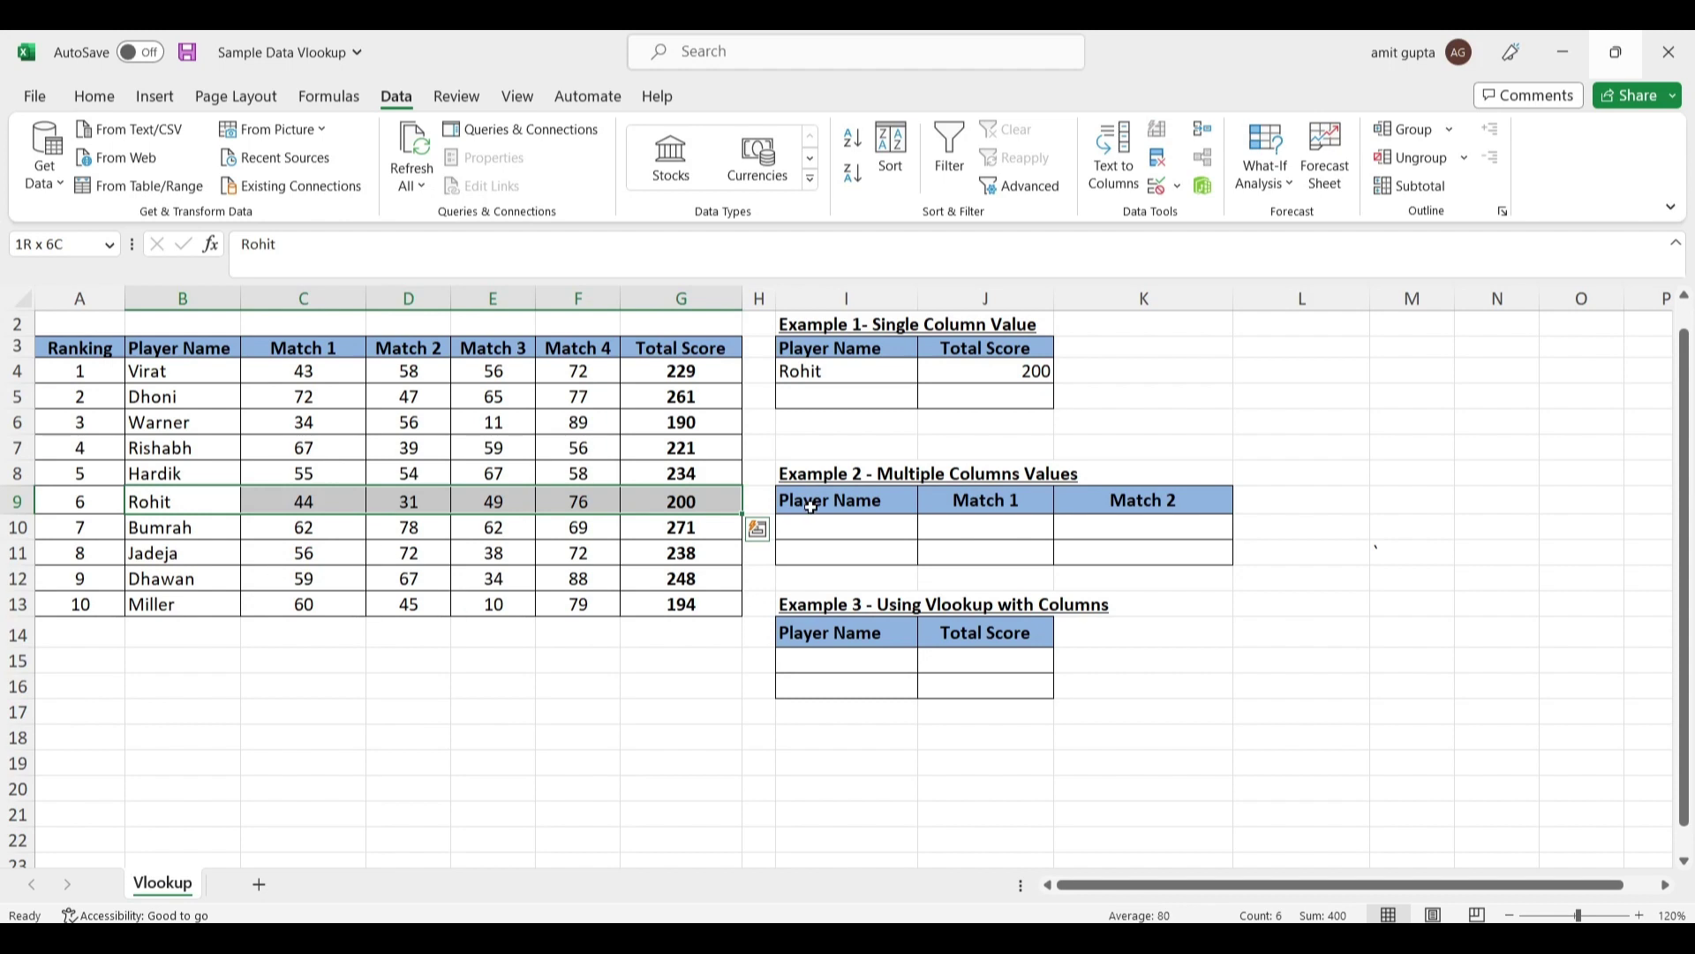
left_click(692, 497)
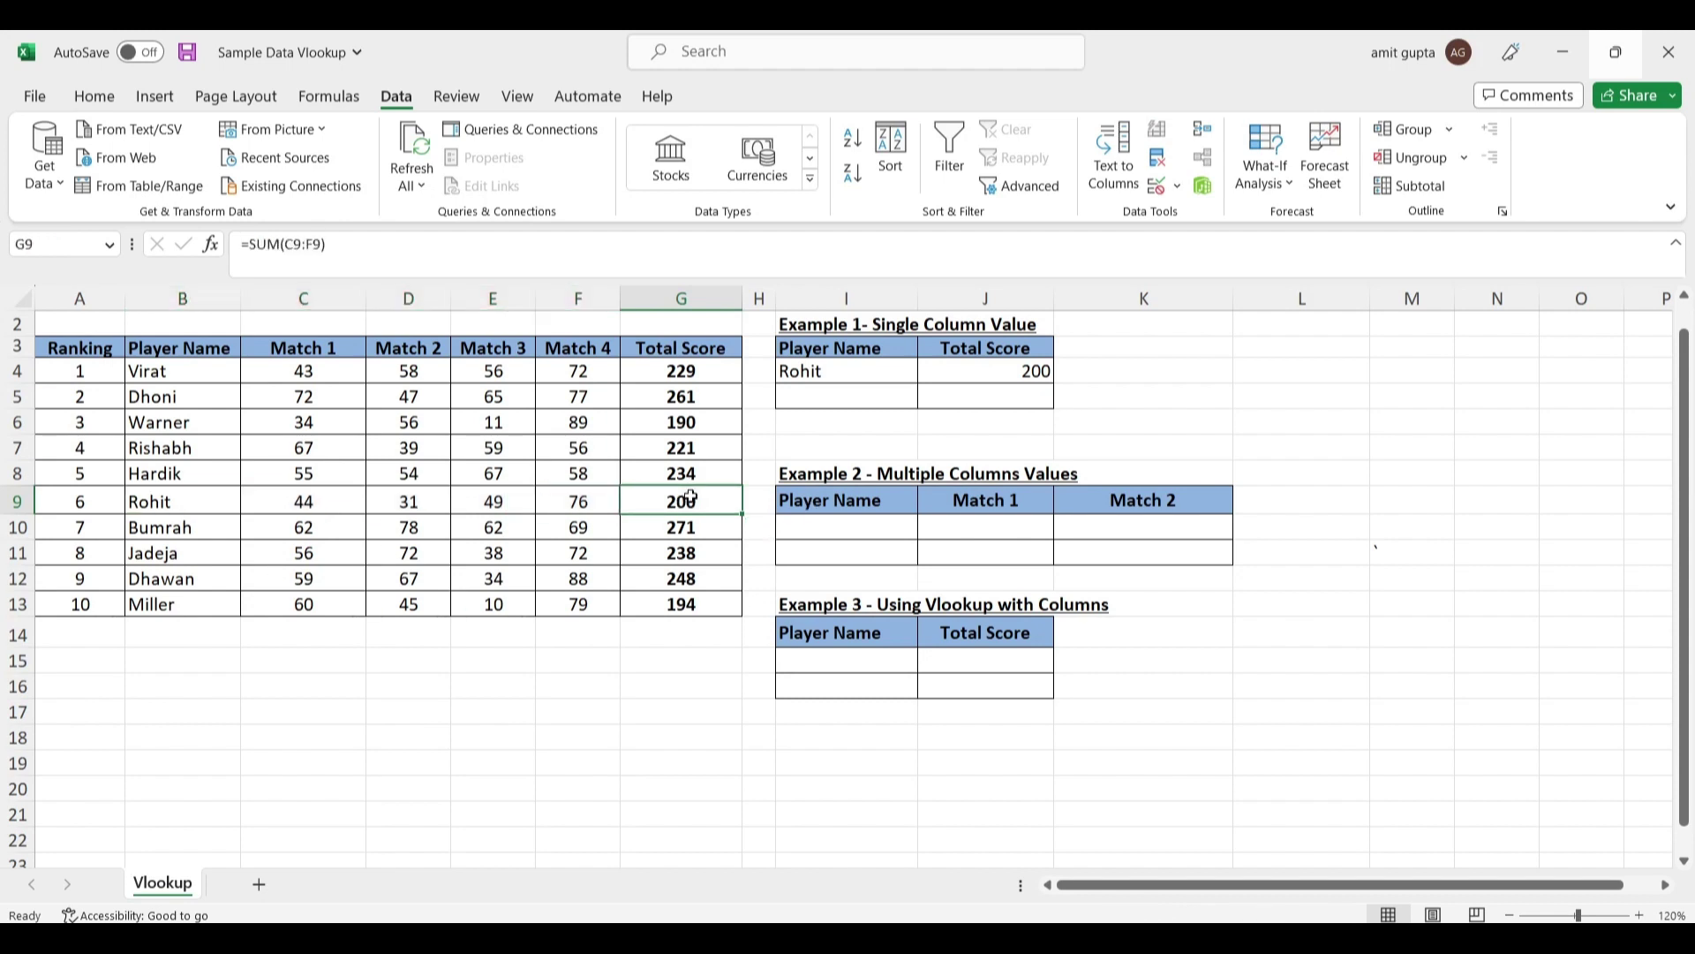
Step: Replace the player name in cell I4 with Miller and check the total score in J4
left_click(872, 376)
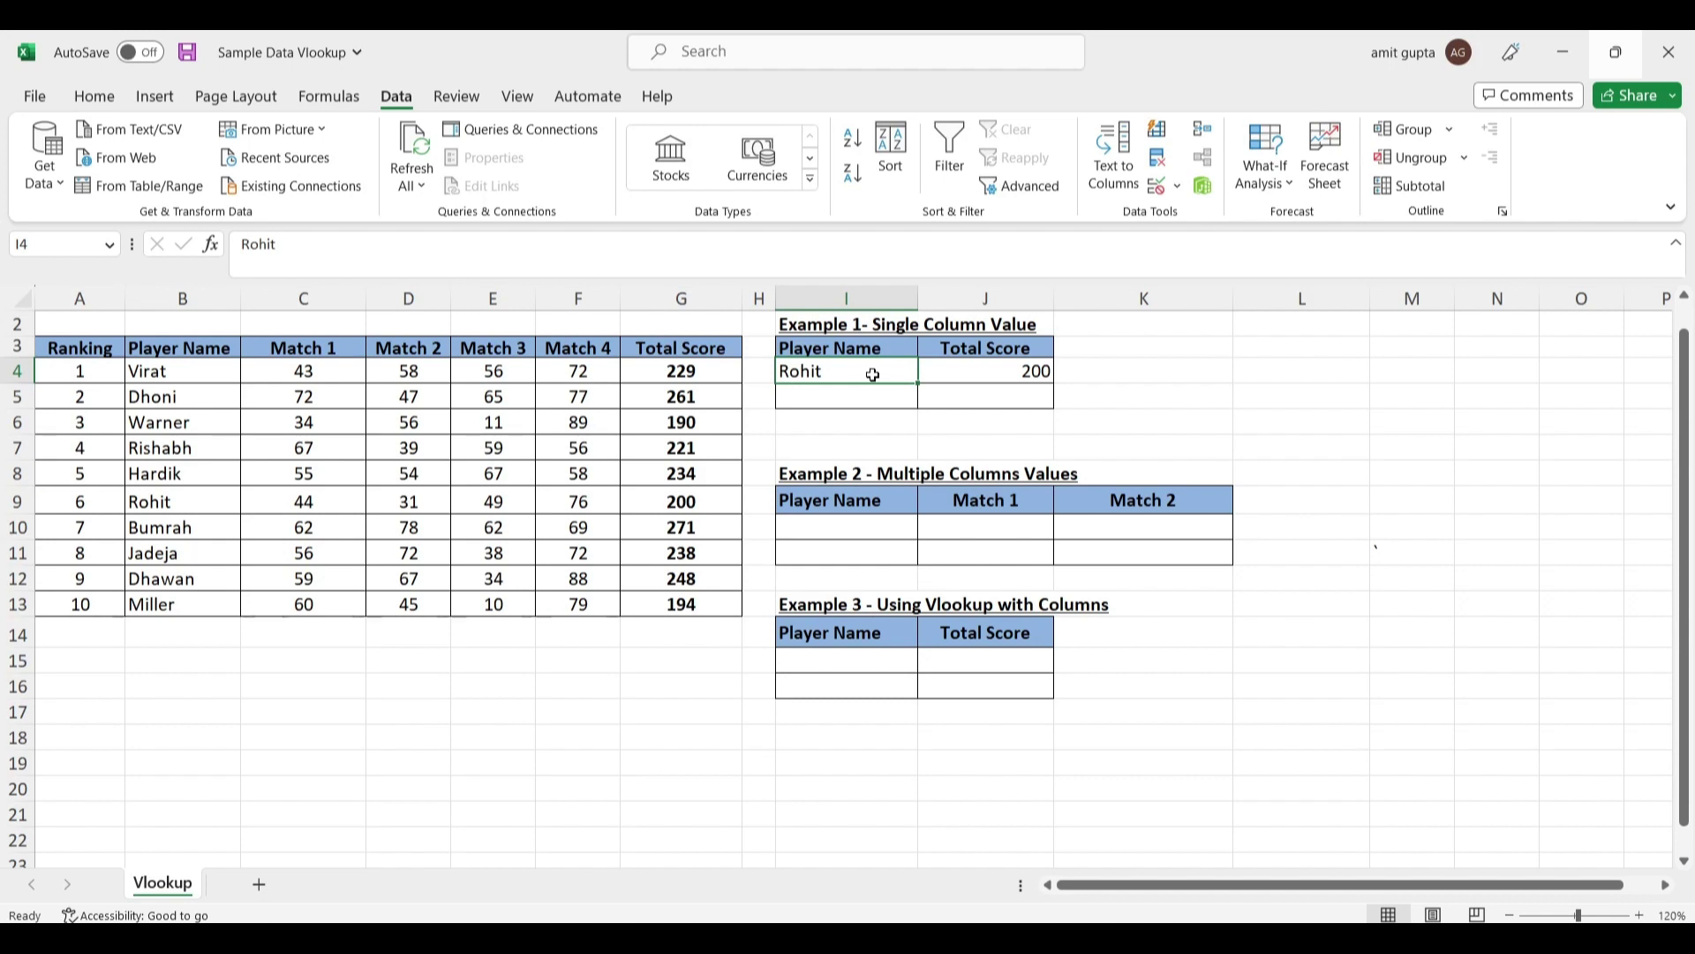
type("Miller")
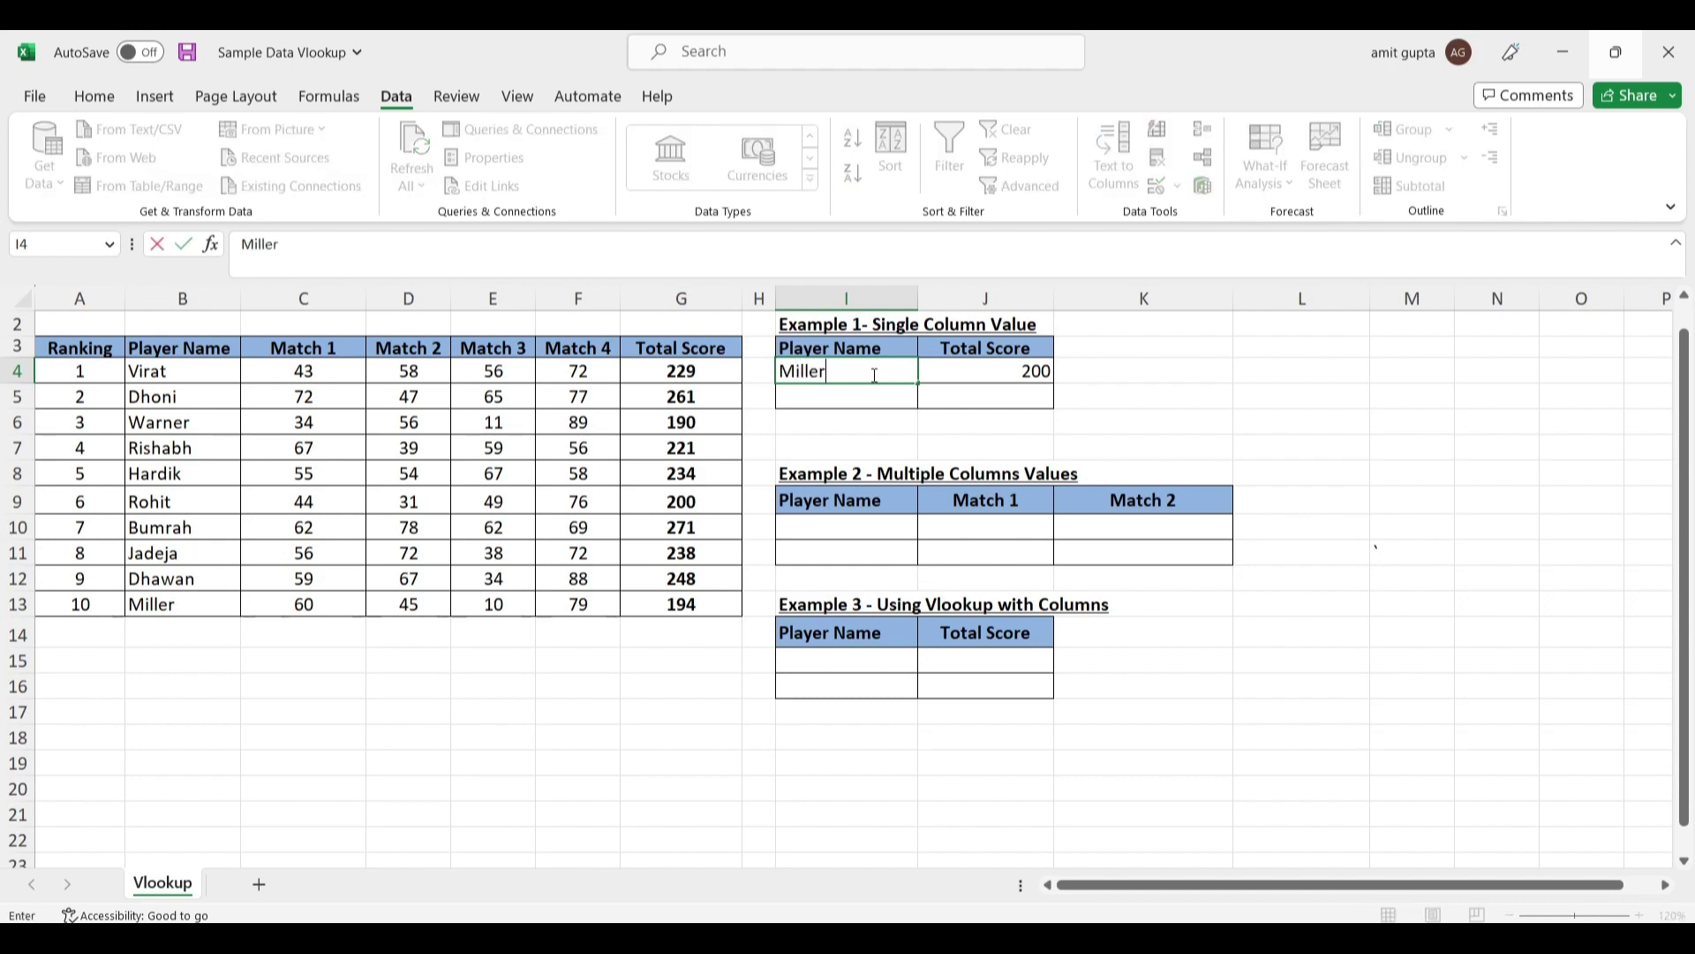
key("Return")
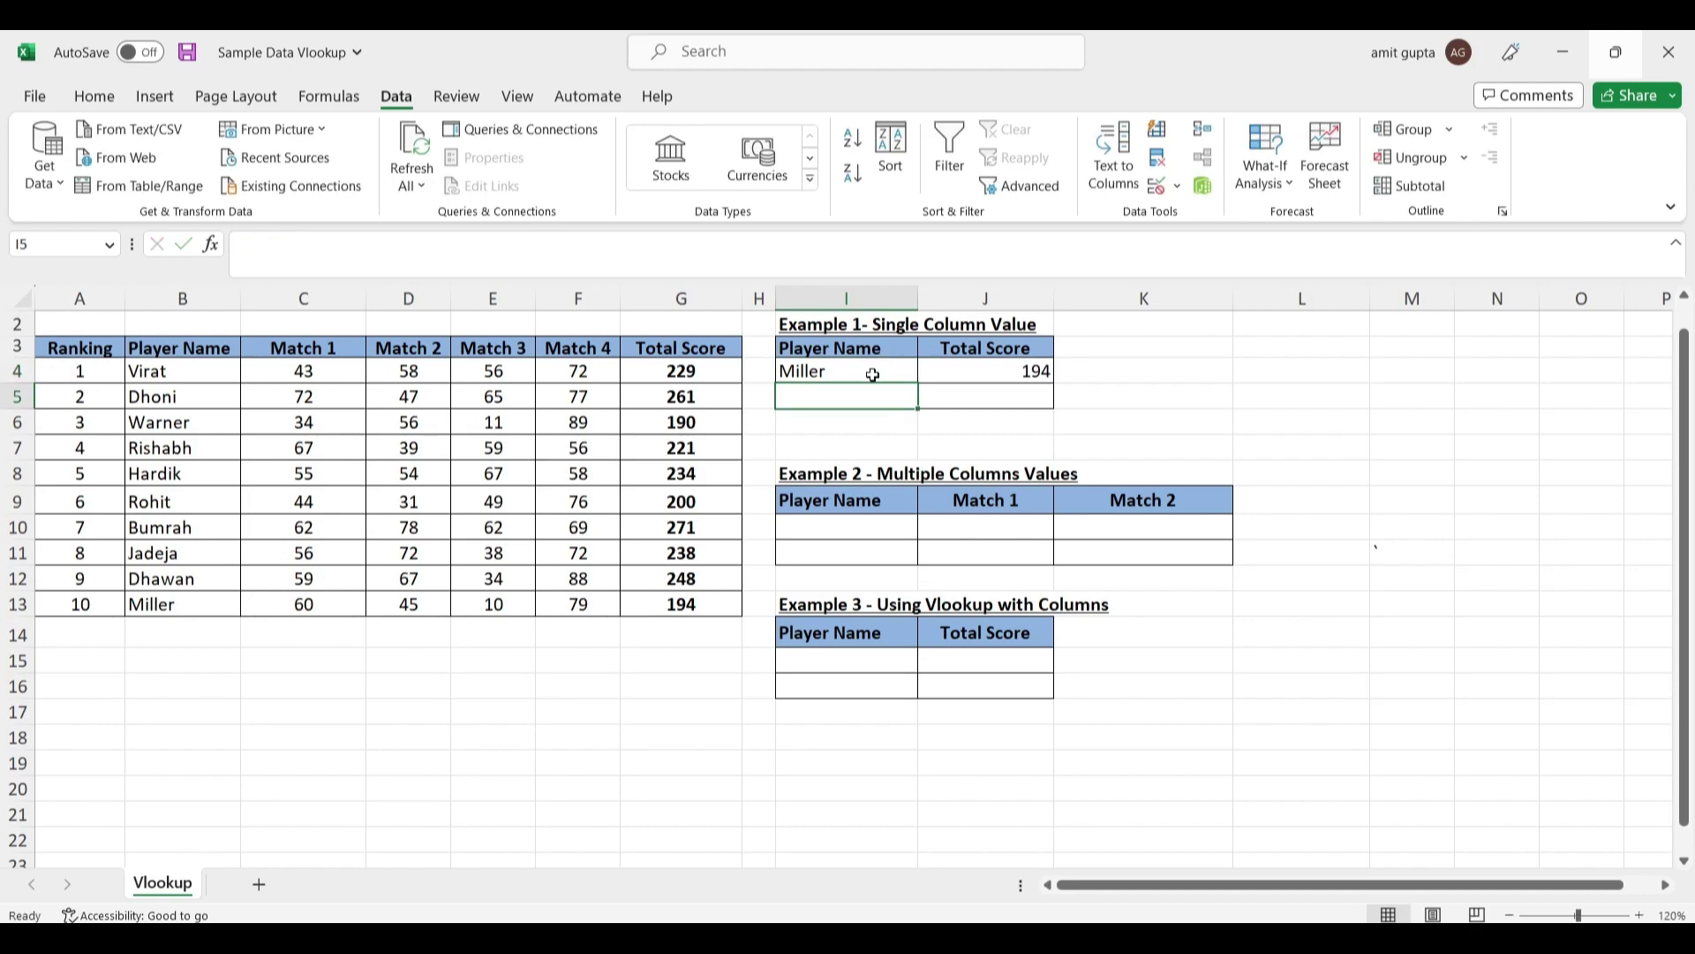
left_click(1007, 381)
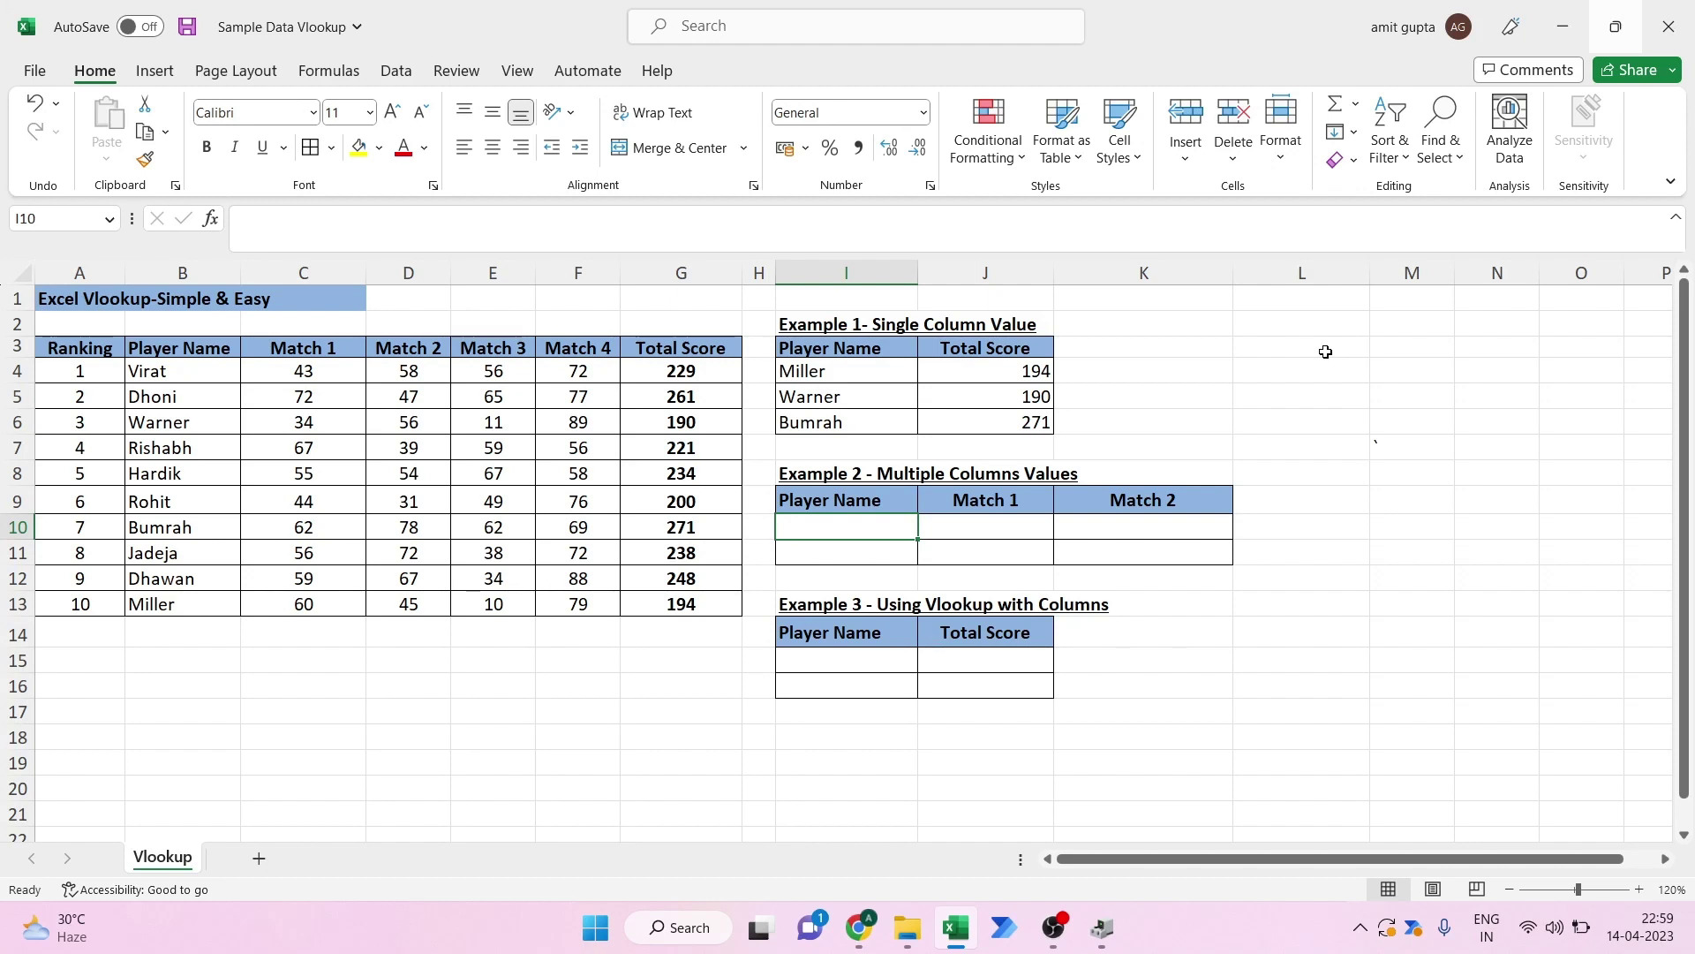
Step: Enter Miller in cell I10 of Example 2 and start a VLOOKUP in J10 under Match 1 with I10 as the lookup value
type("Miller")
key("Return")
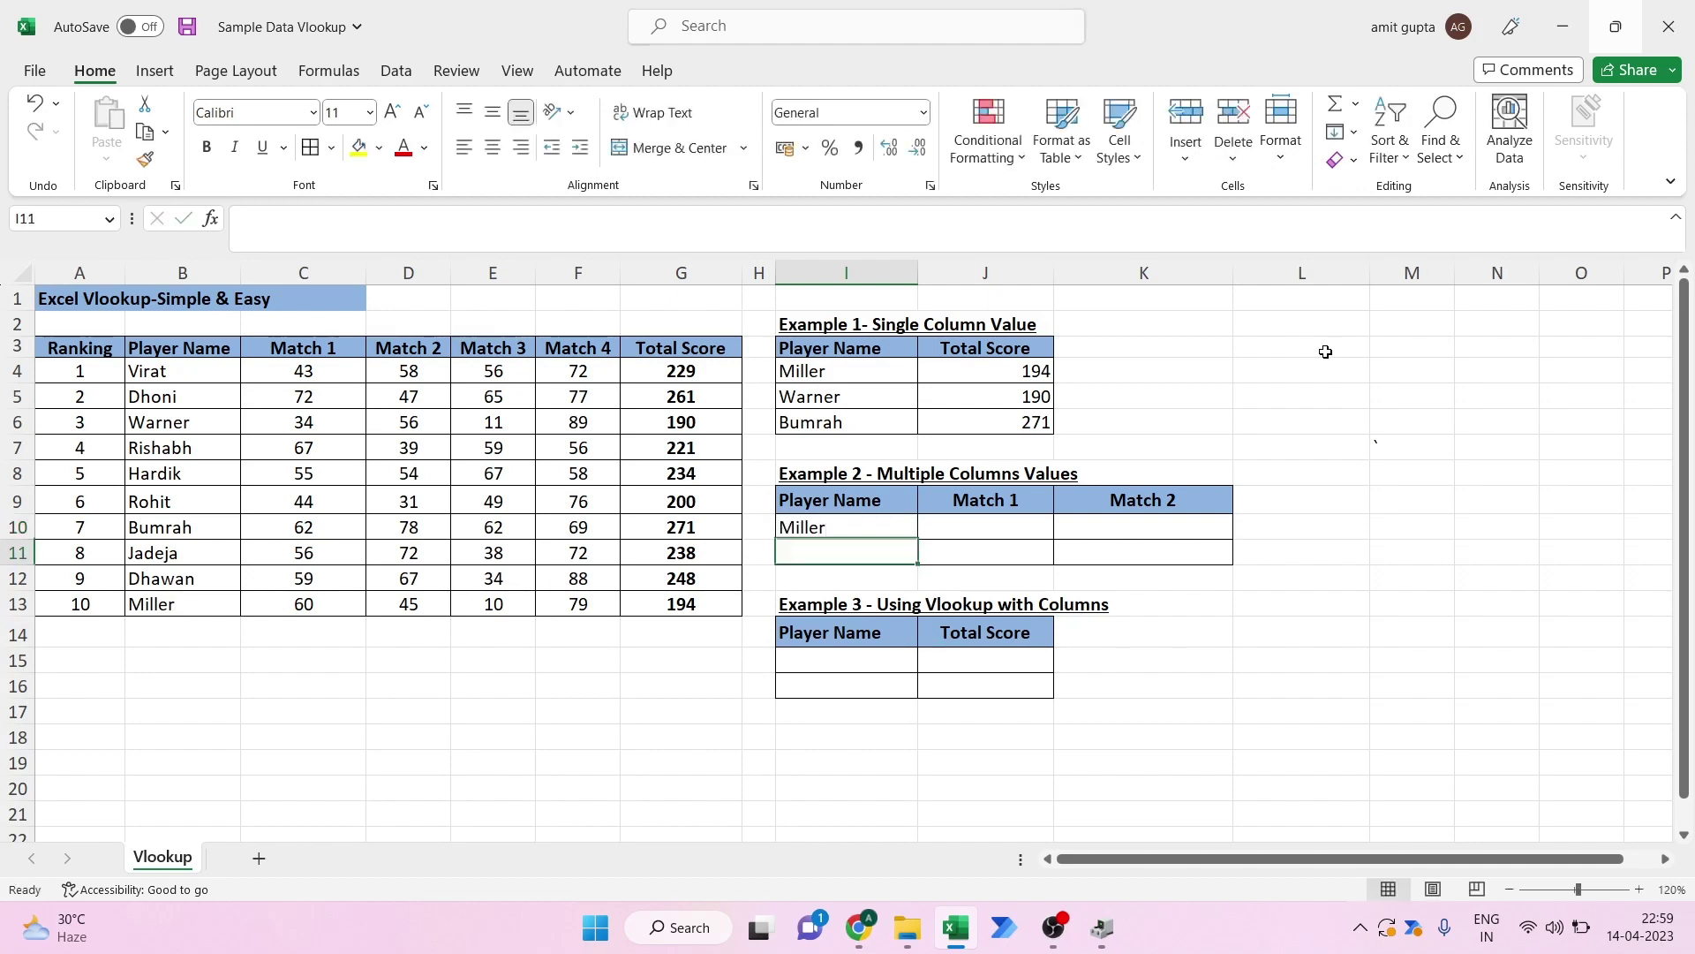
key("Up")
key("Right")
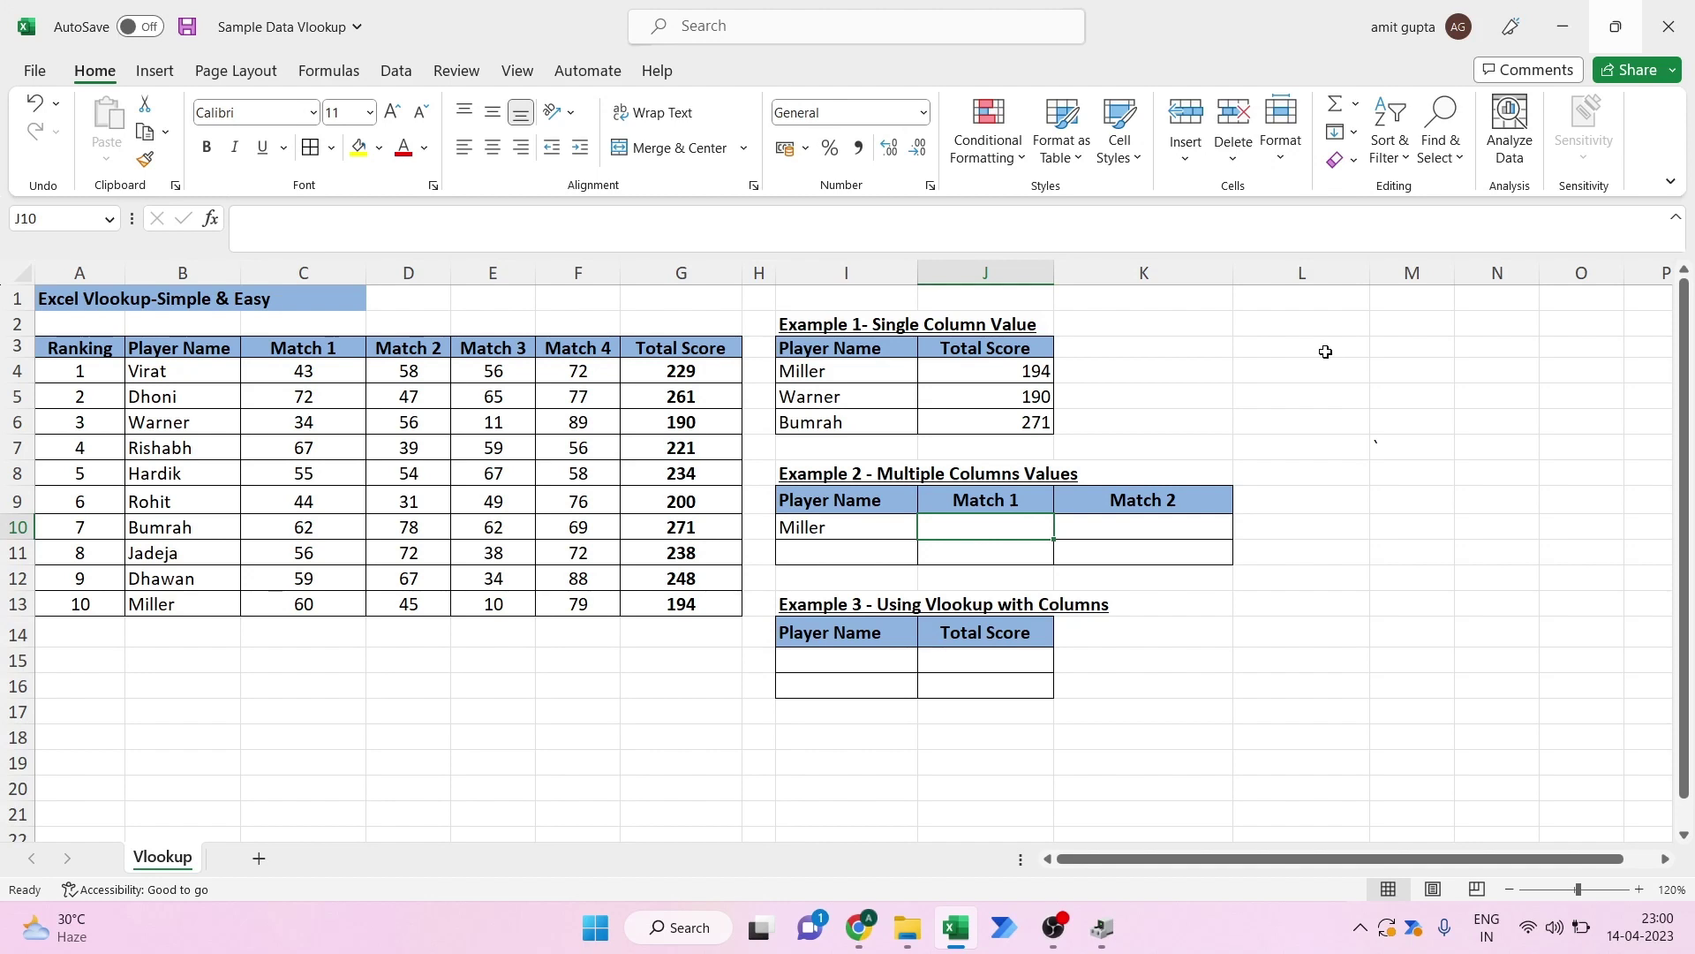
type("=")
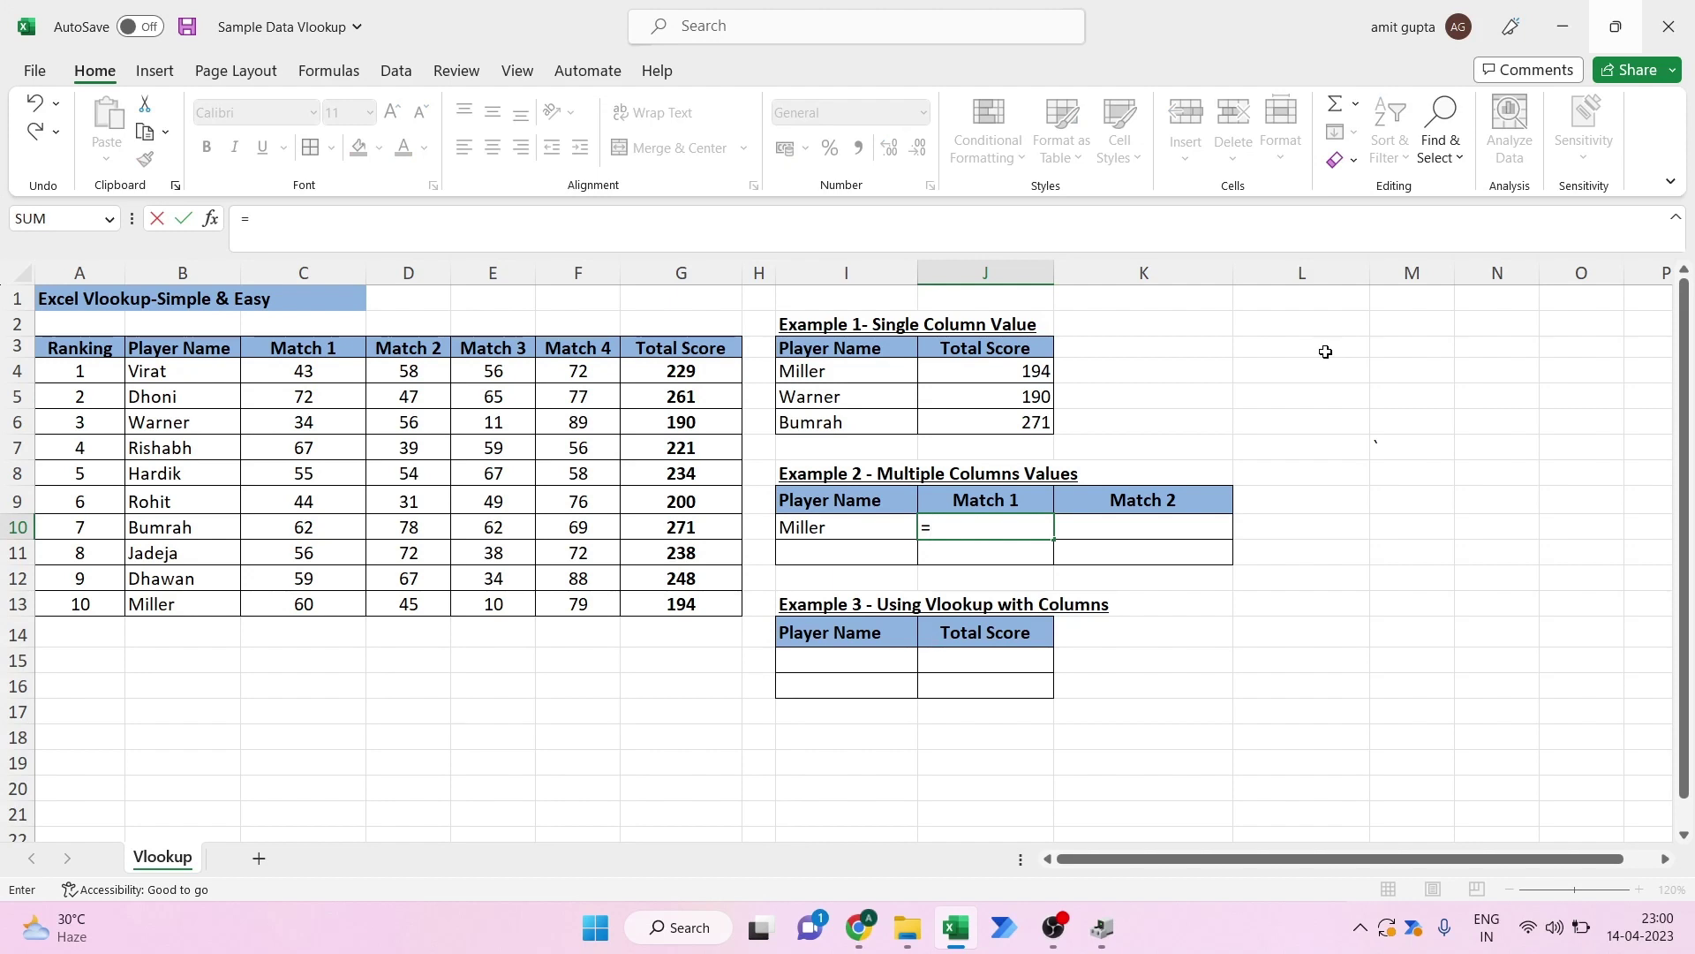
type("vlookup(")
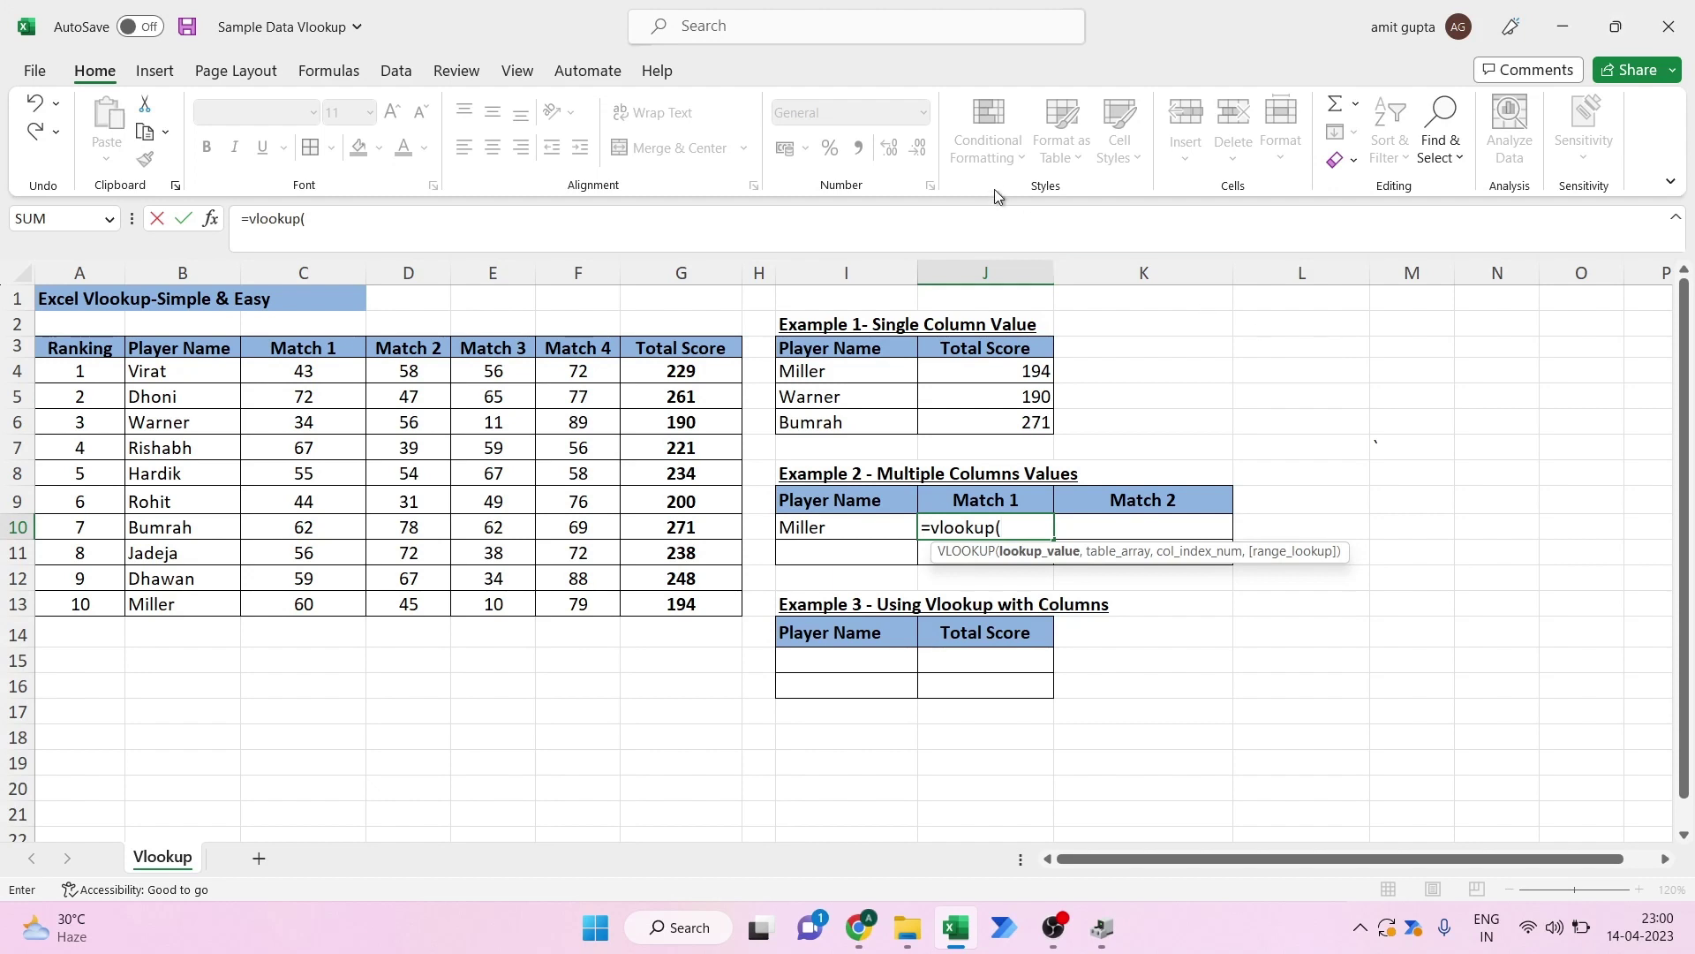
left_click(854, 523)
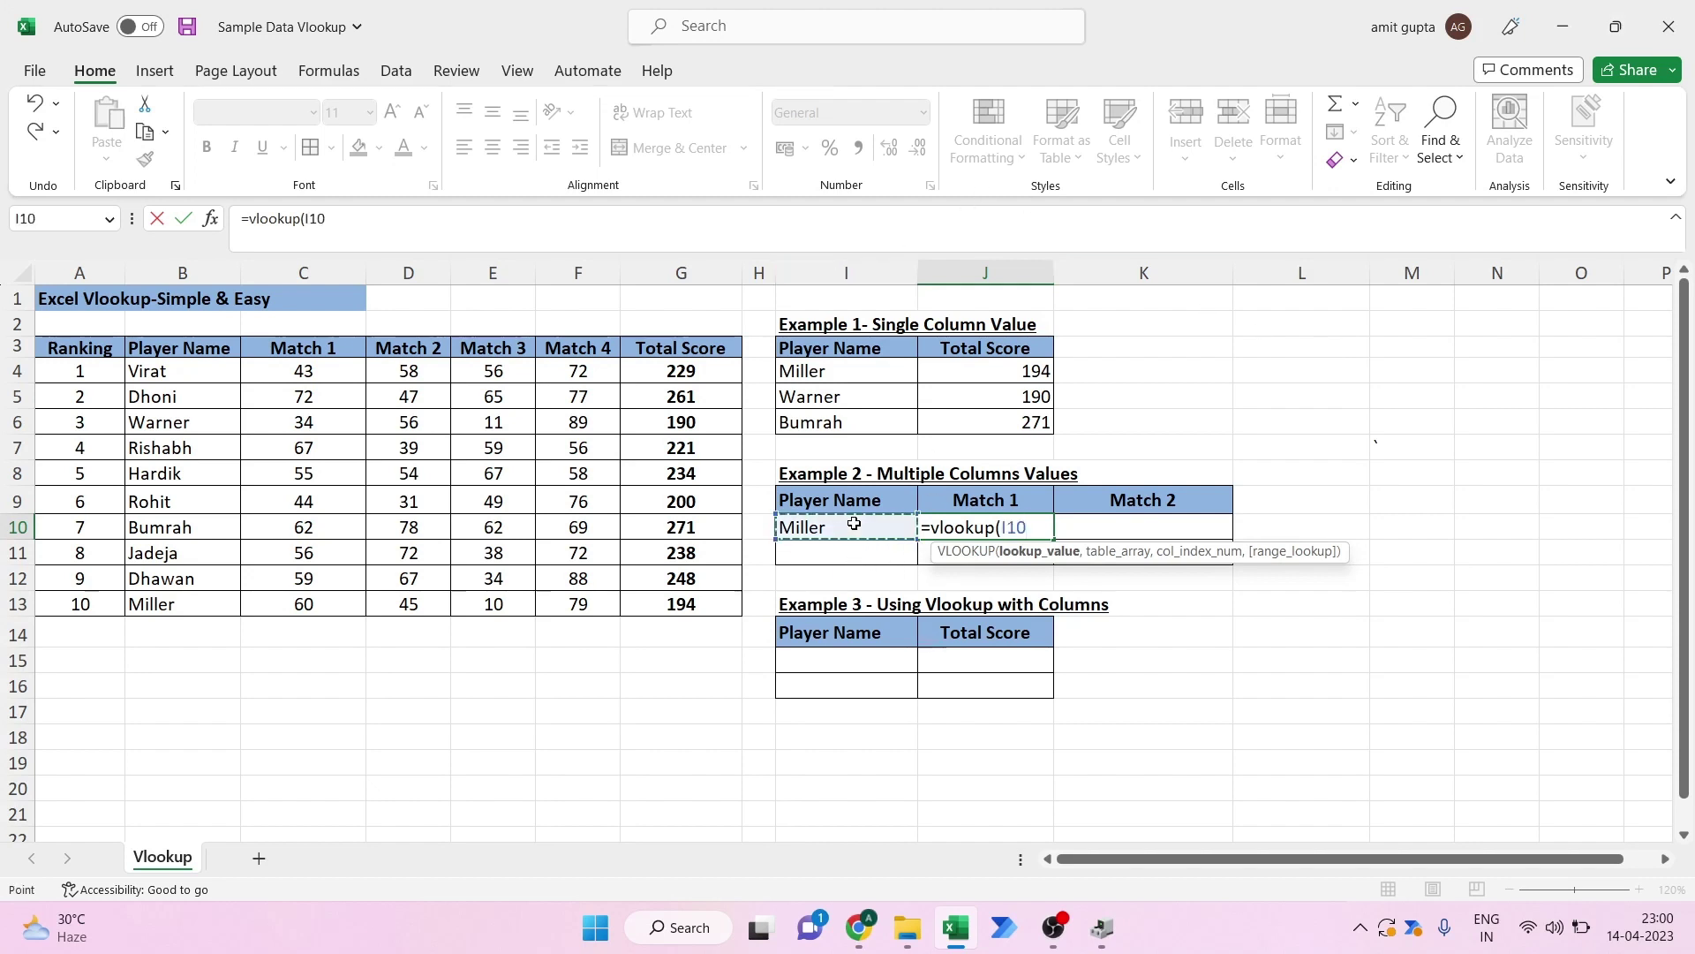
type(",")
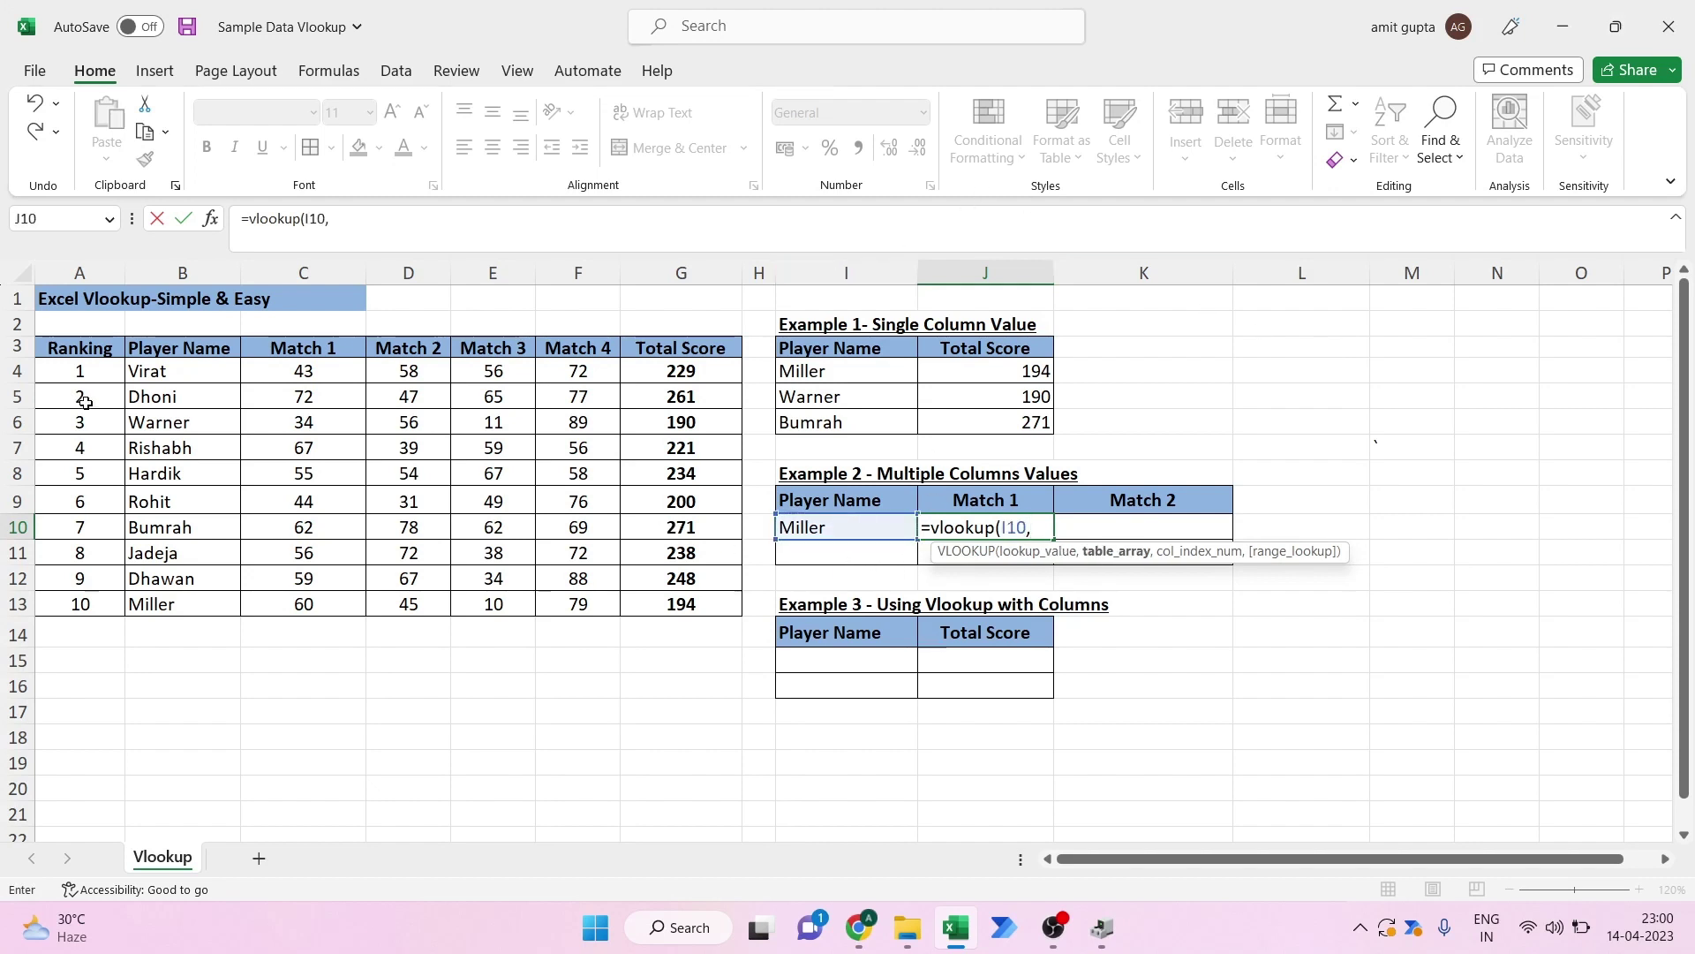
Step: Set the table array of J10's VLOOKUP to the player data as the absolute reference $B$4:$G$13
left_click(173, 377)
key("ctrl+shift+Down")
key("shift+Right")
key("shift+Right")
key("shift+Right")
key("shift+Right")
key("shift+Right")
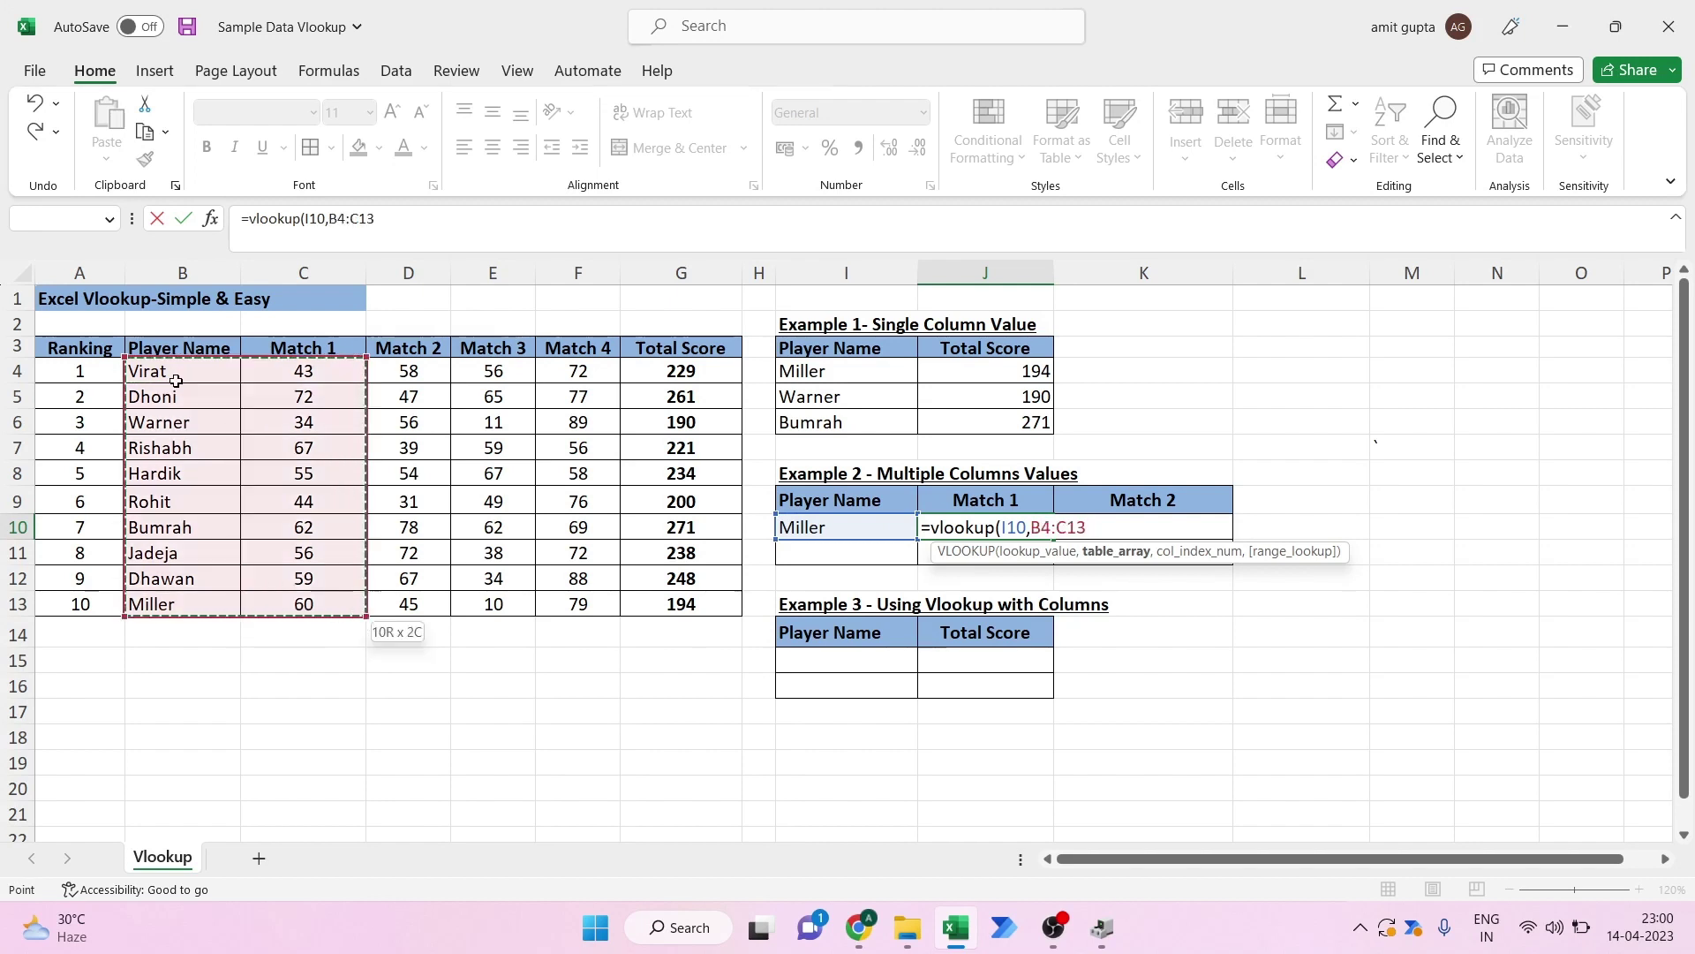
key("F4")
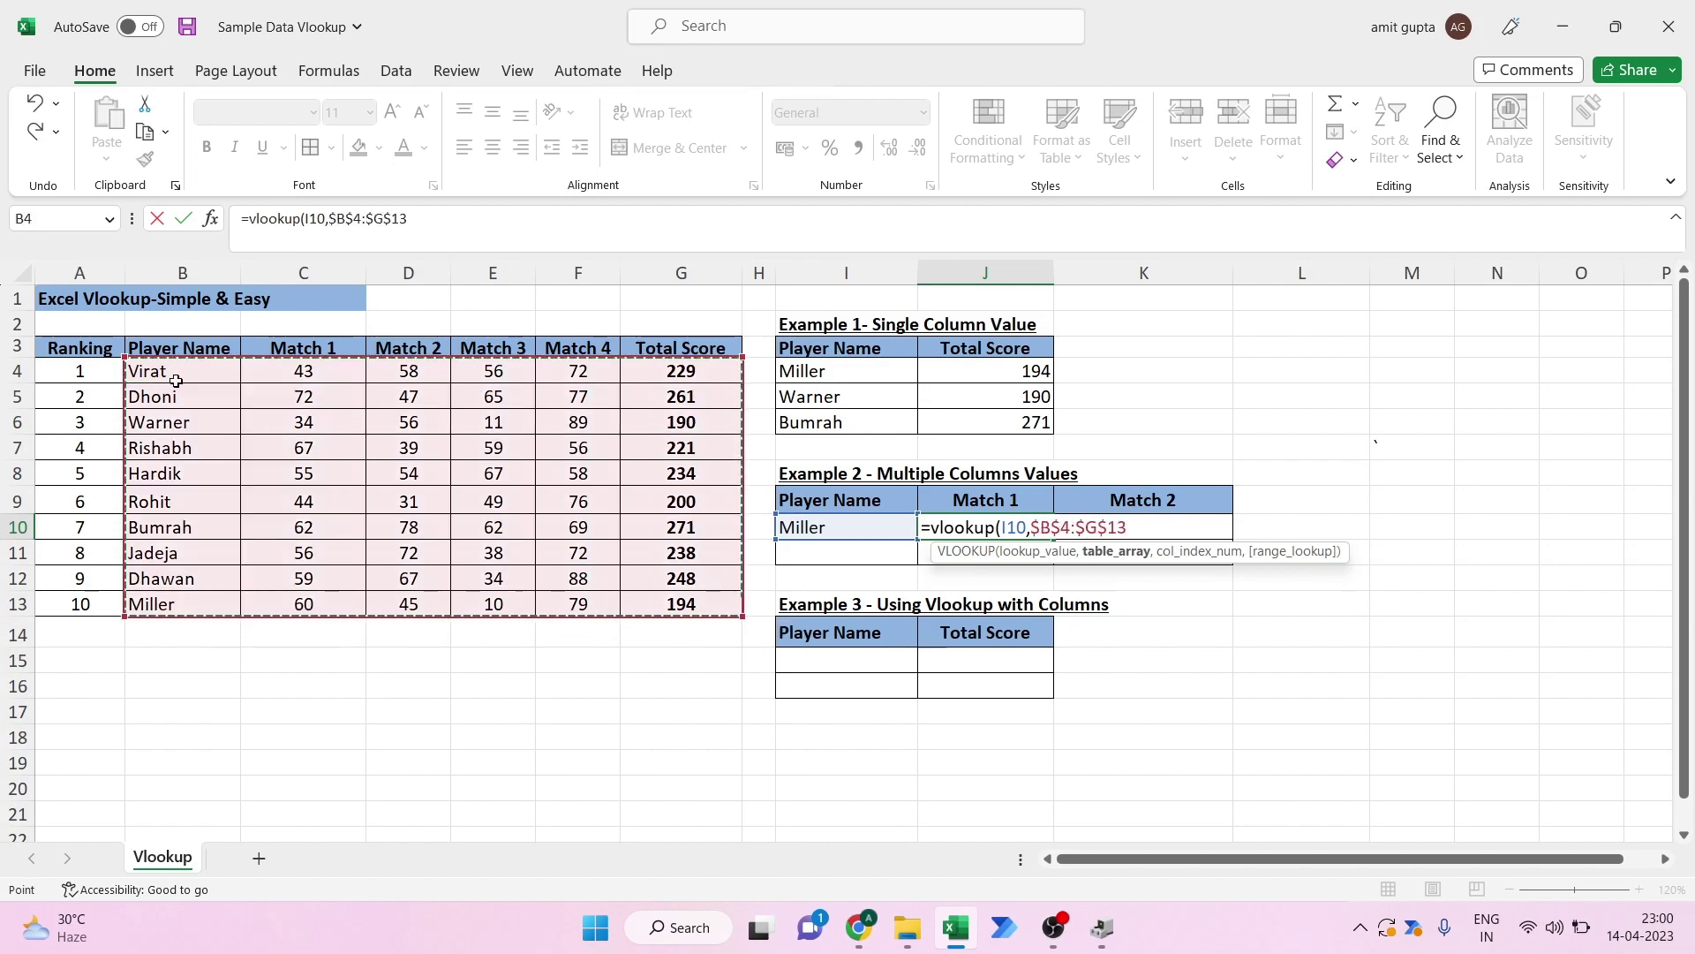
Step: Complete J10's VLOOKUP with column index 2 and exact match 0, and check it against Miller's Match 1 score in the source table
type(",")
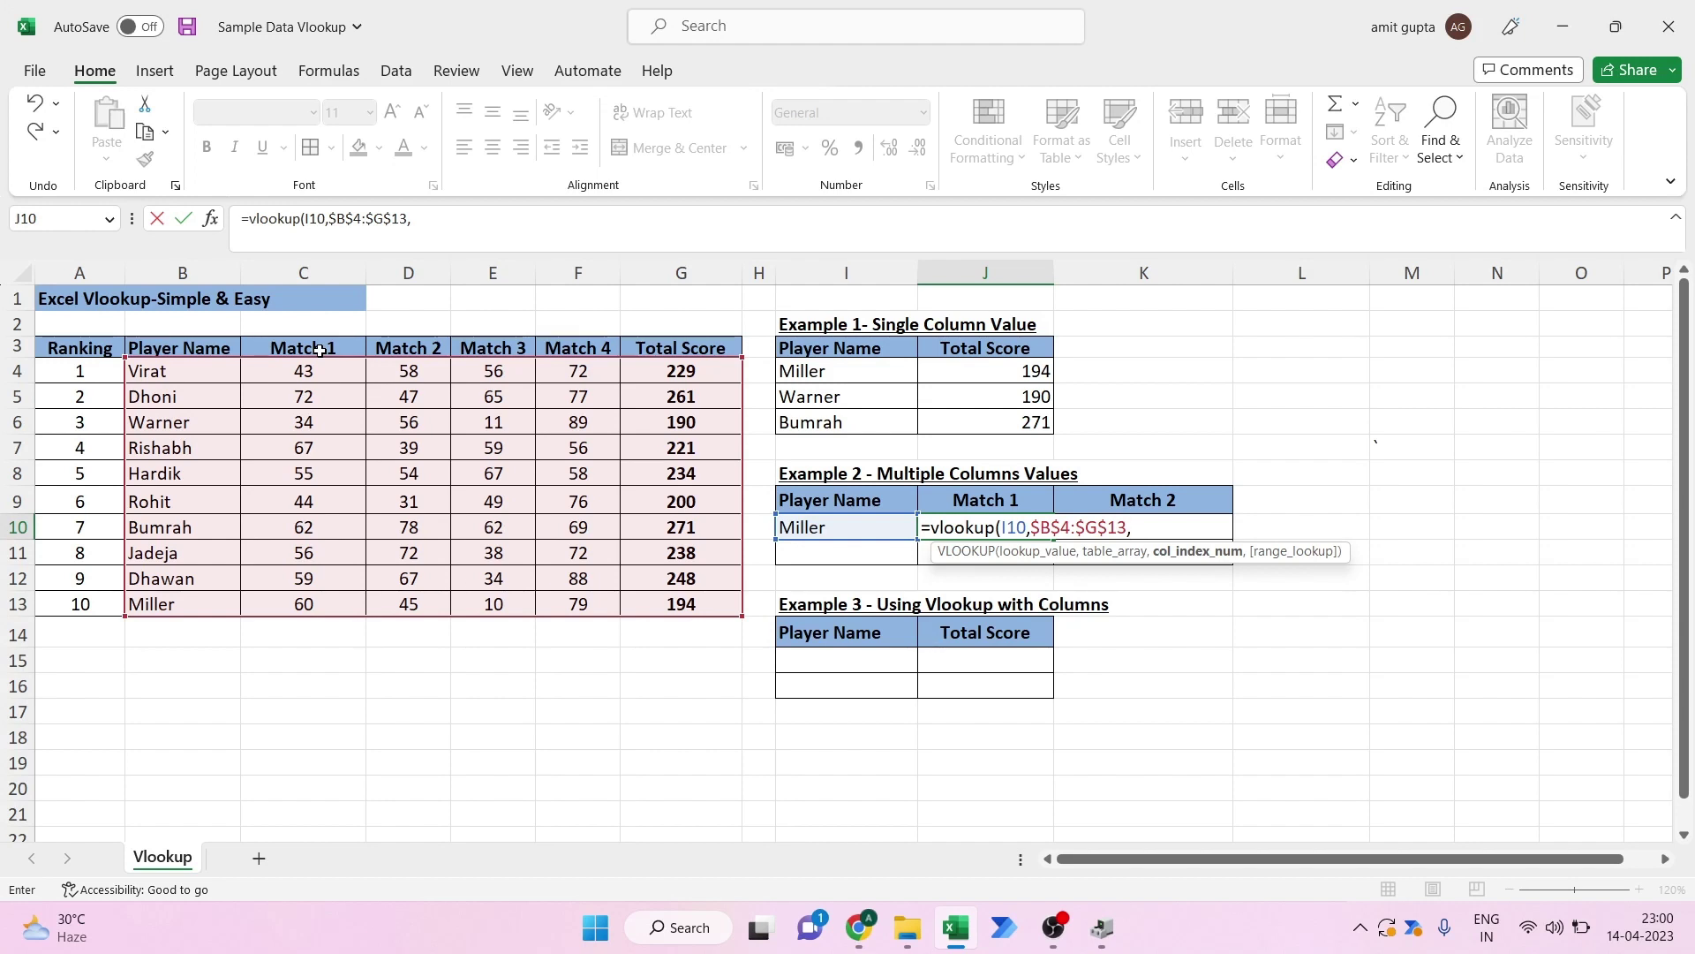
type("2,")
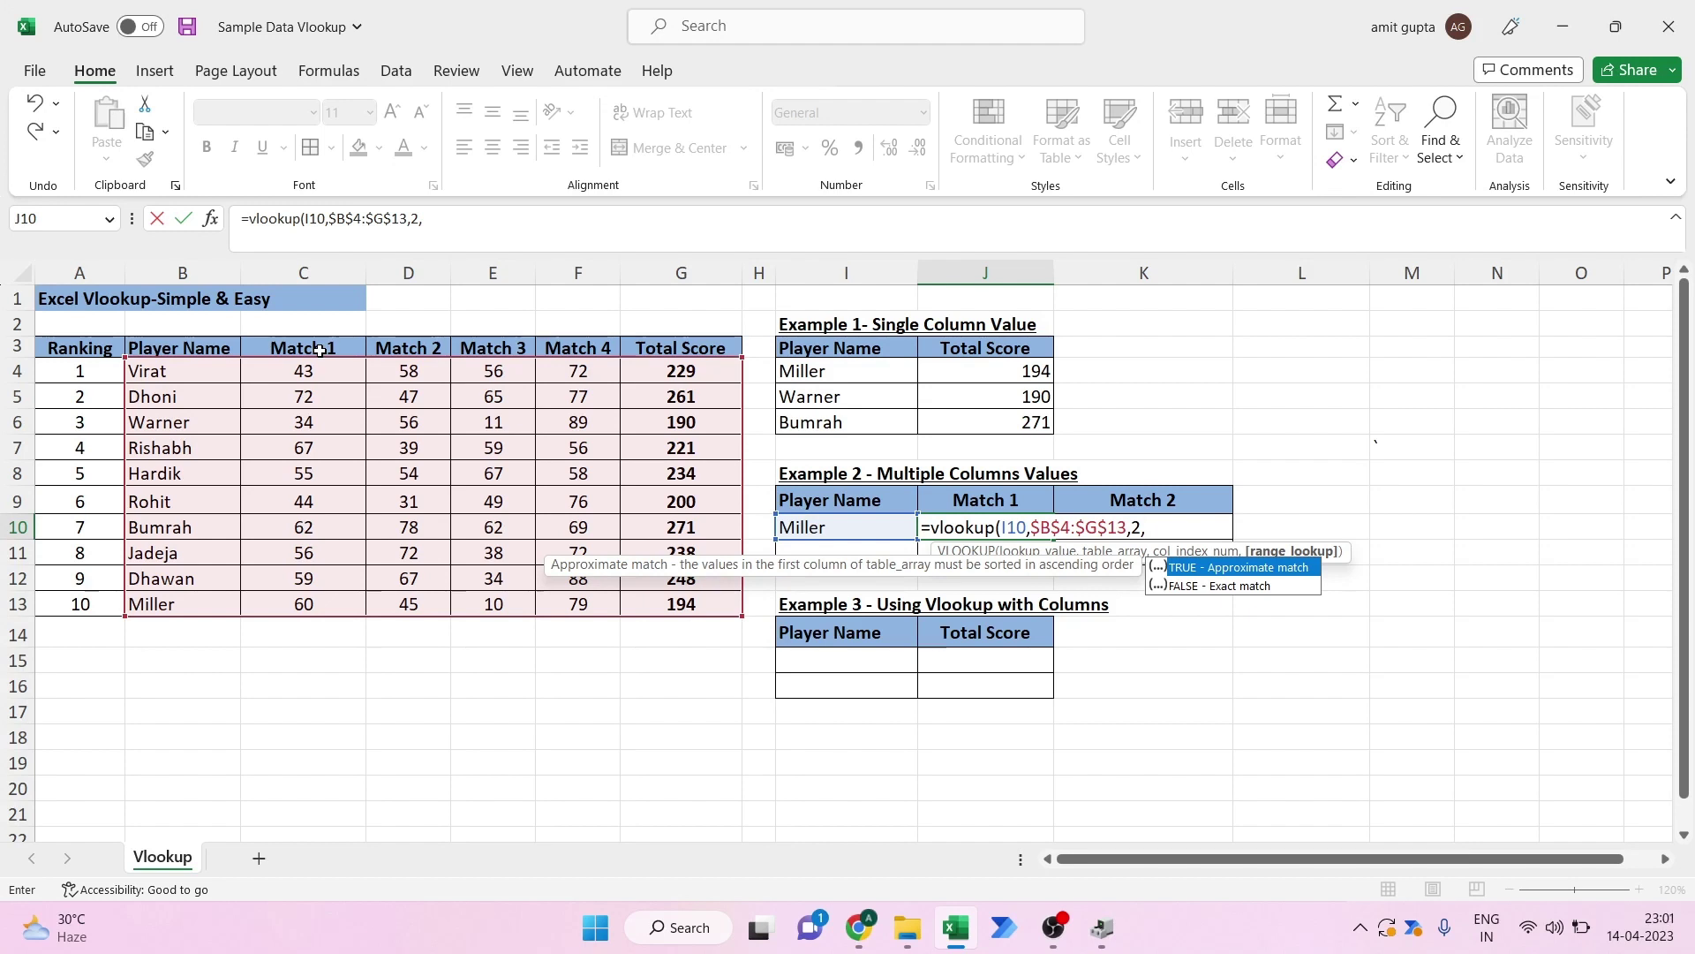
type("0")
key("Return")
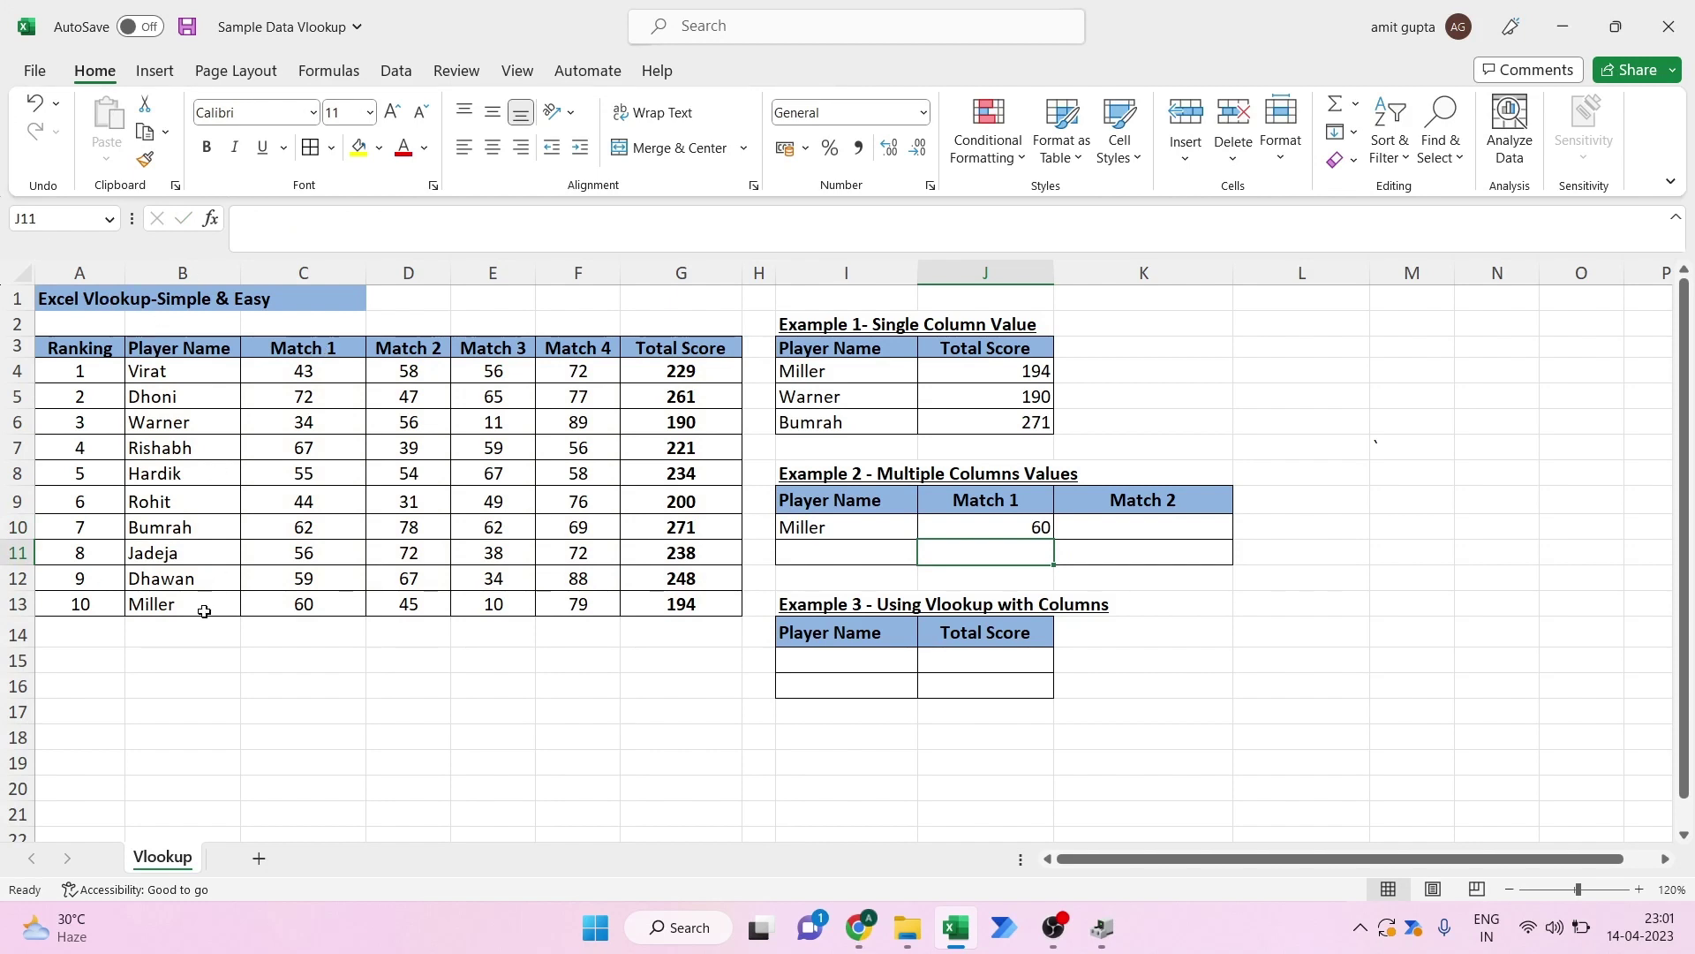
left_click(307, 604)
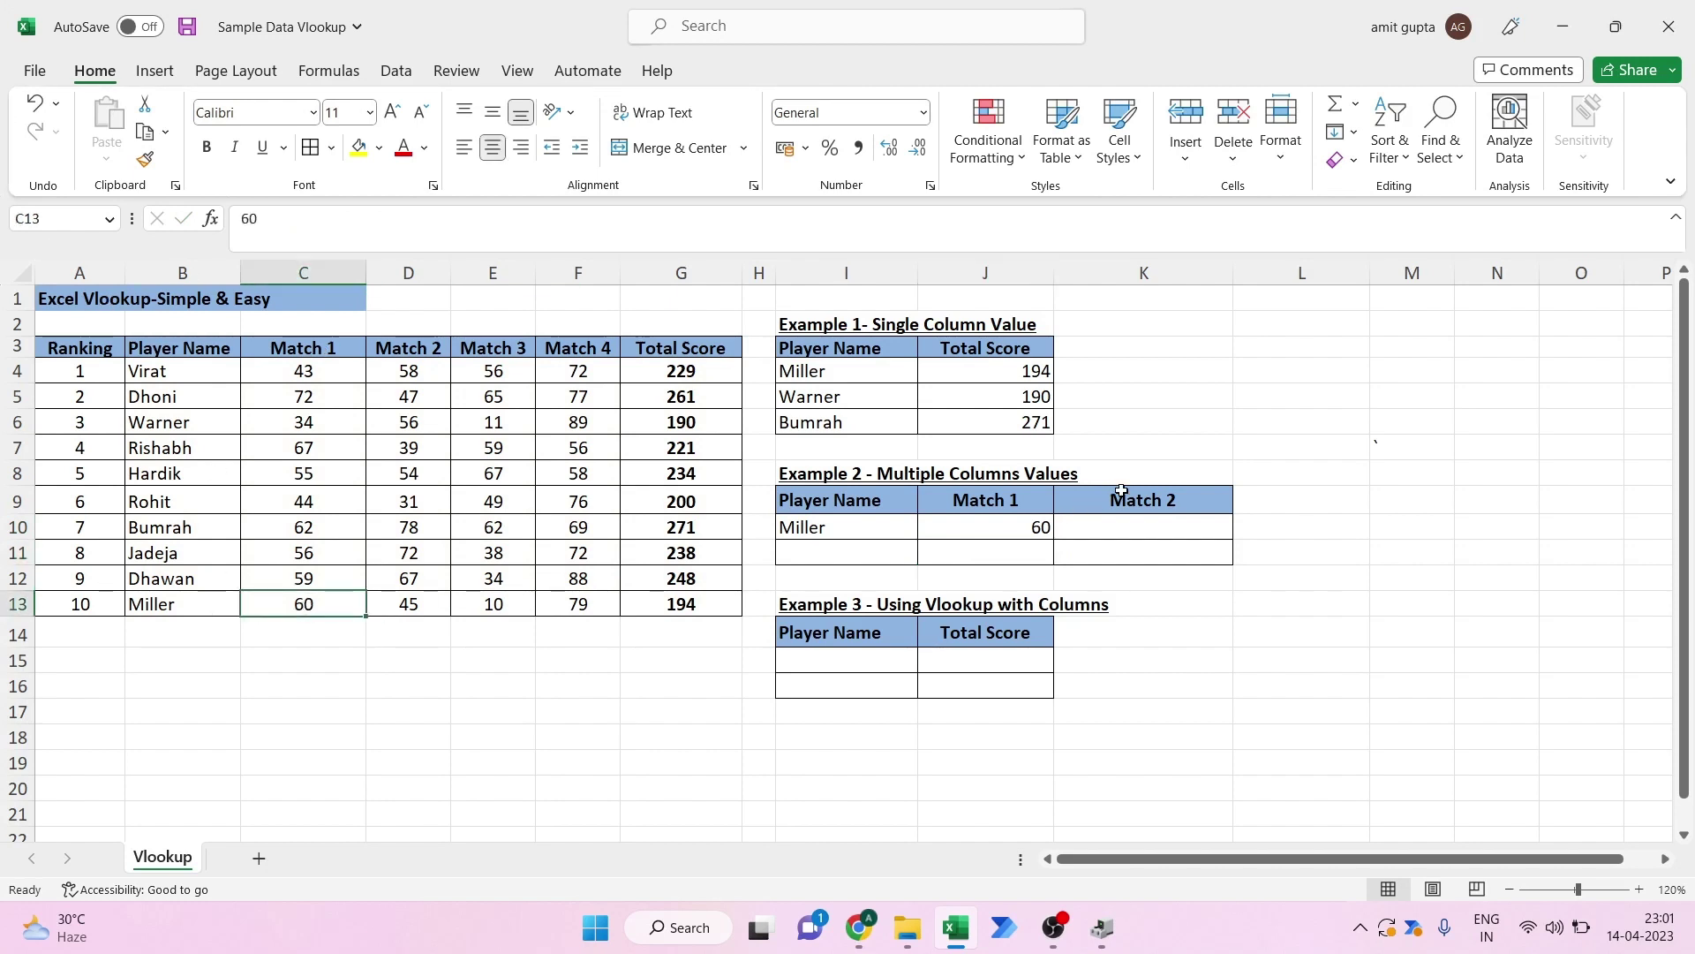
Step: Start a VLOOKUP in K10 under Match 2 with I10 as the lookup value
left_click(1114, 529)
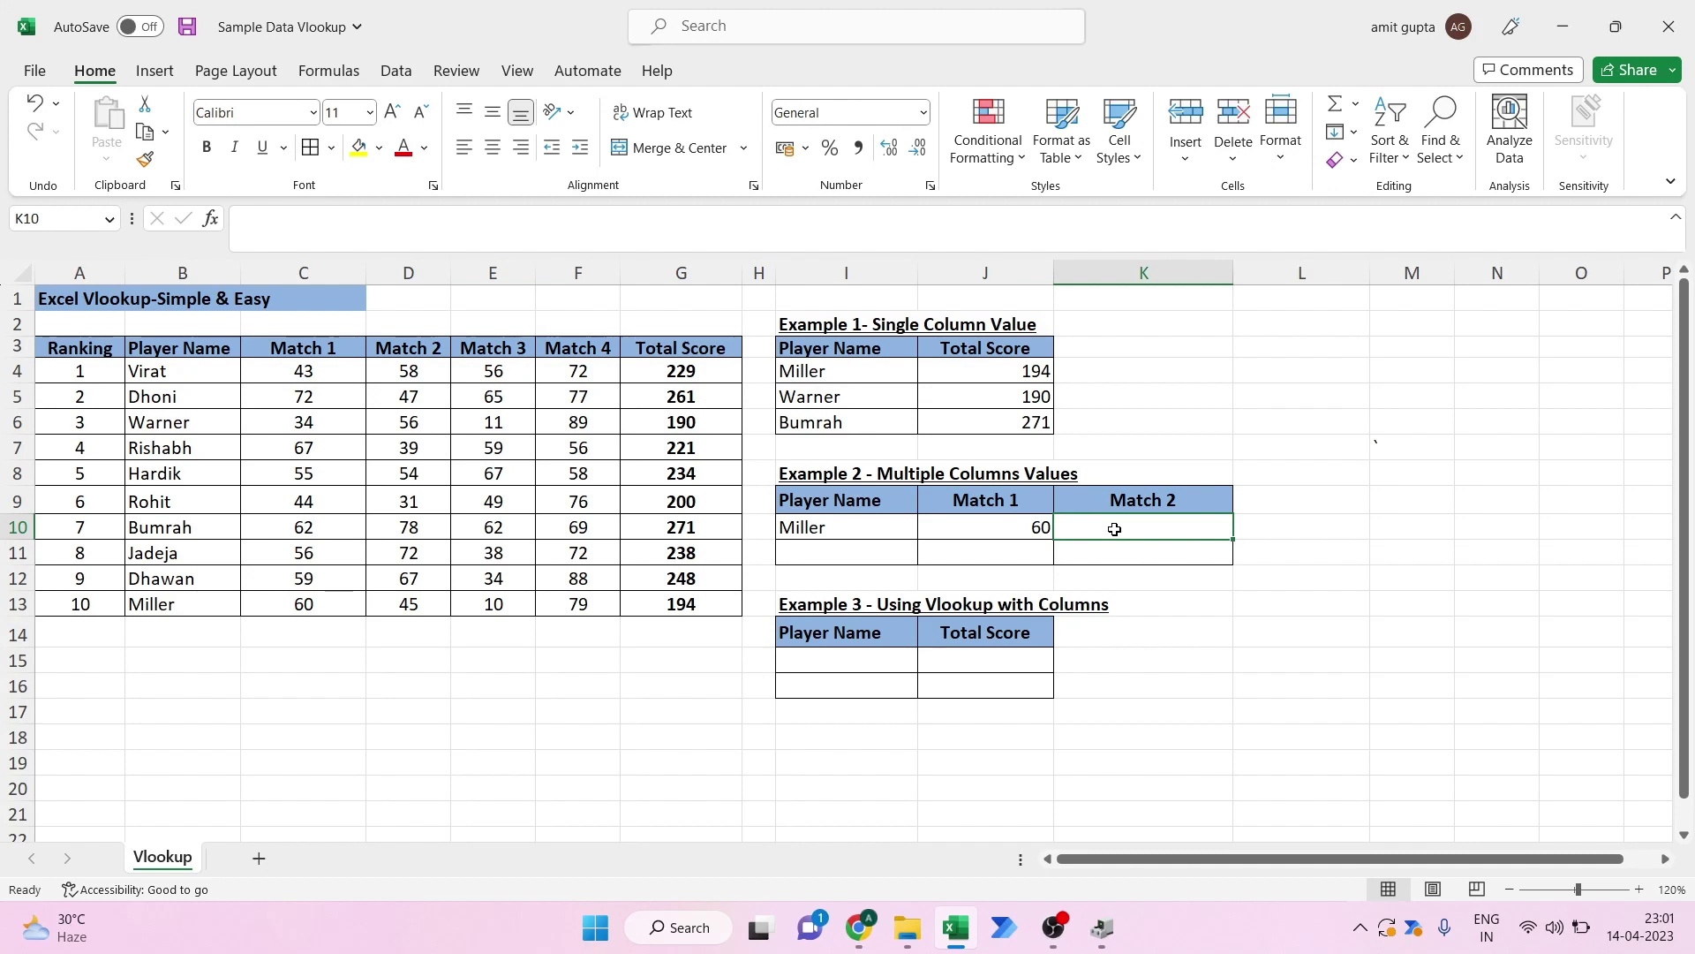
type("=vloo")
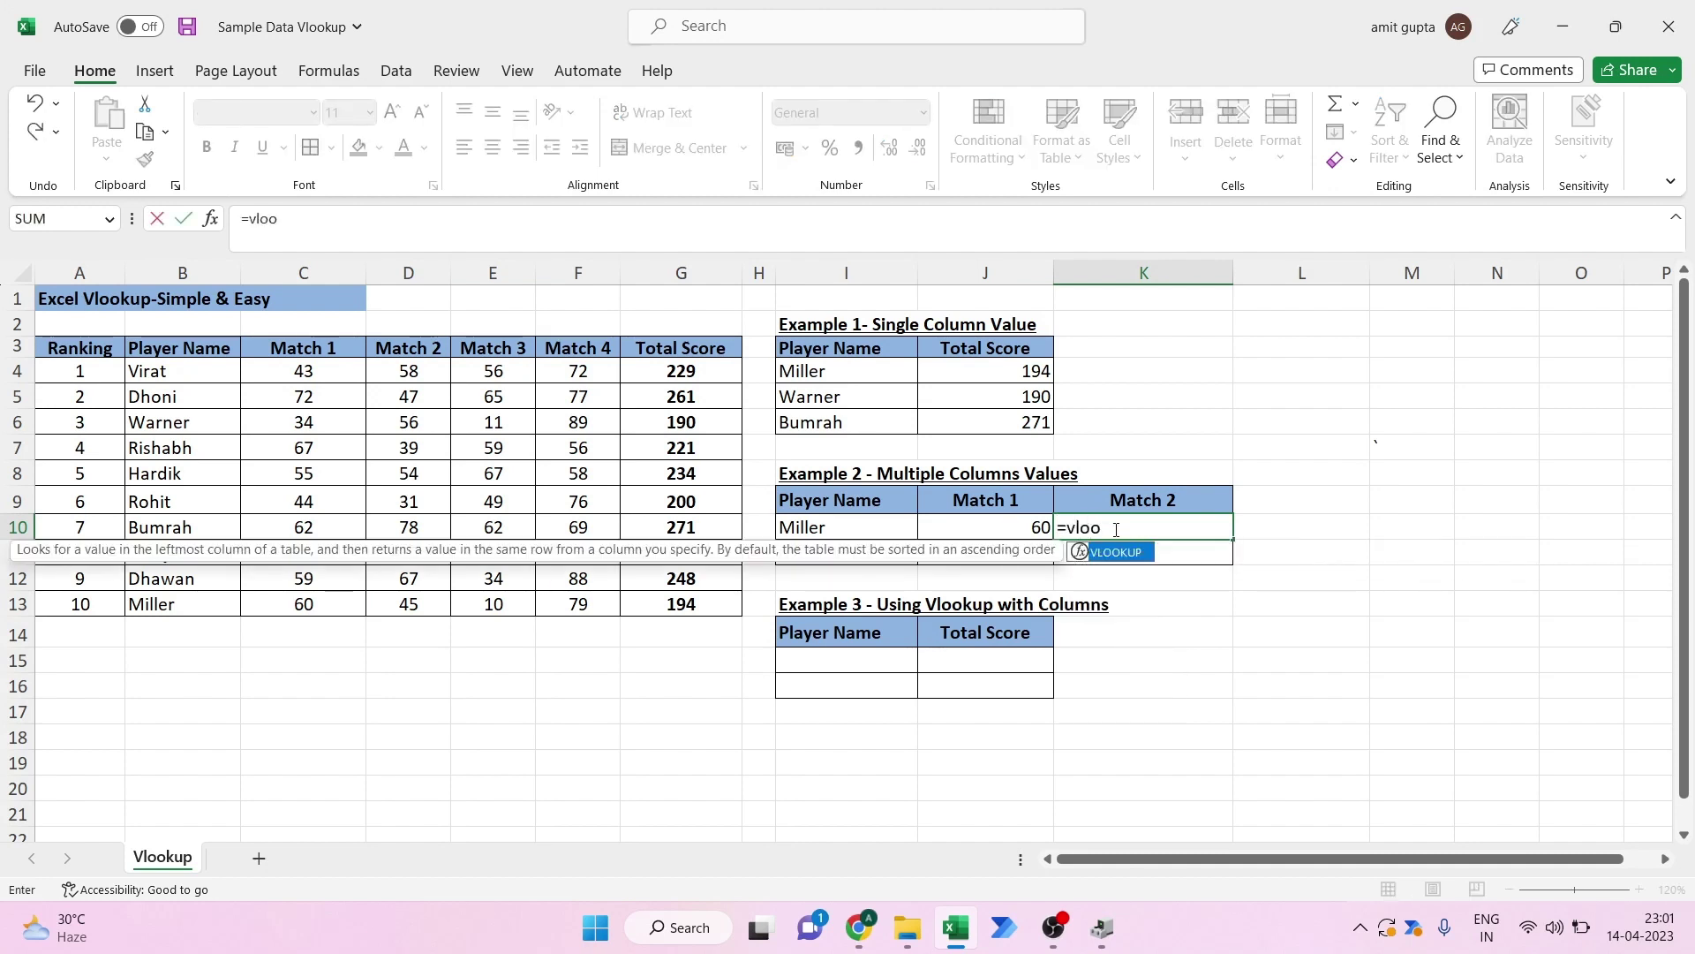
key("Tab")
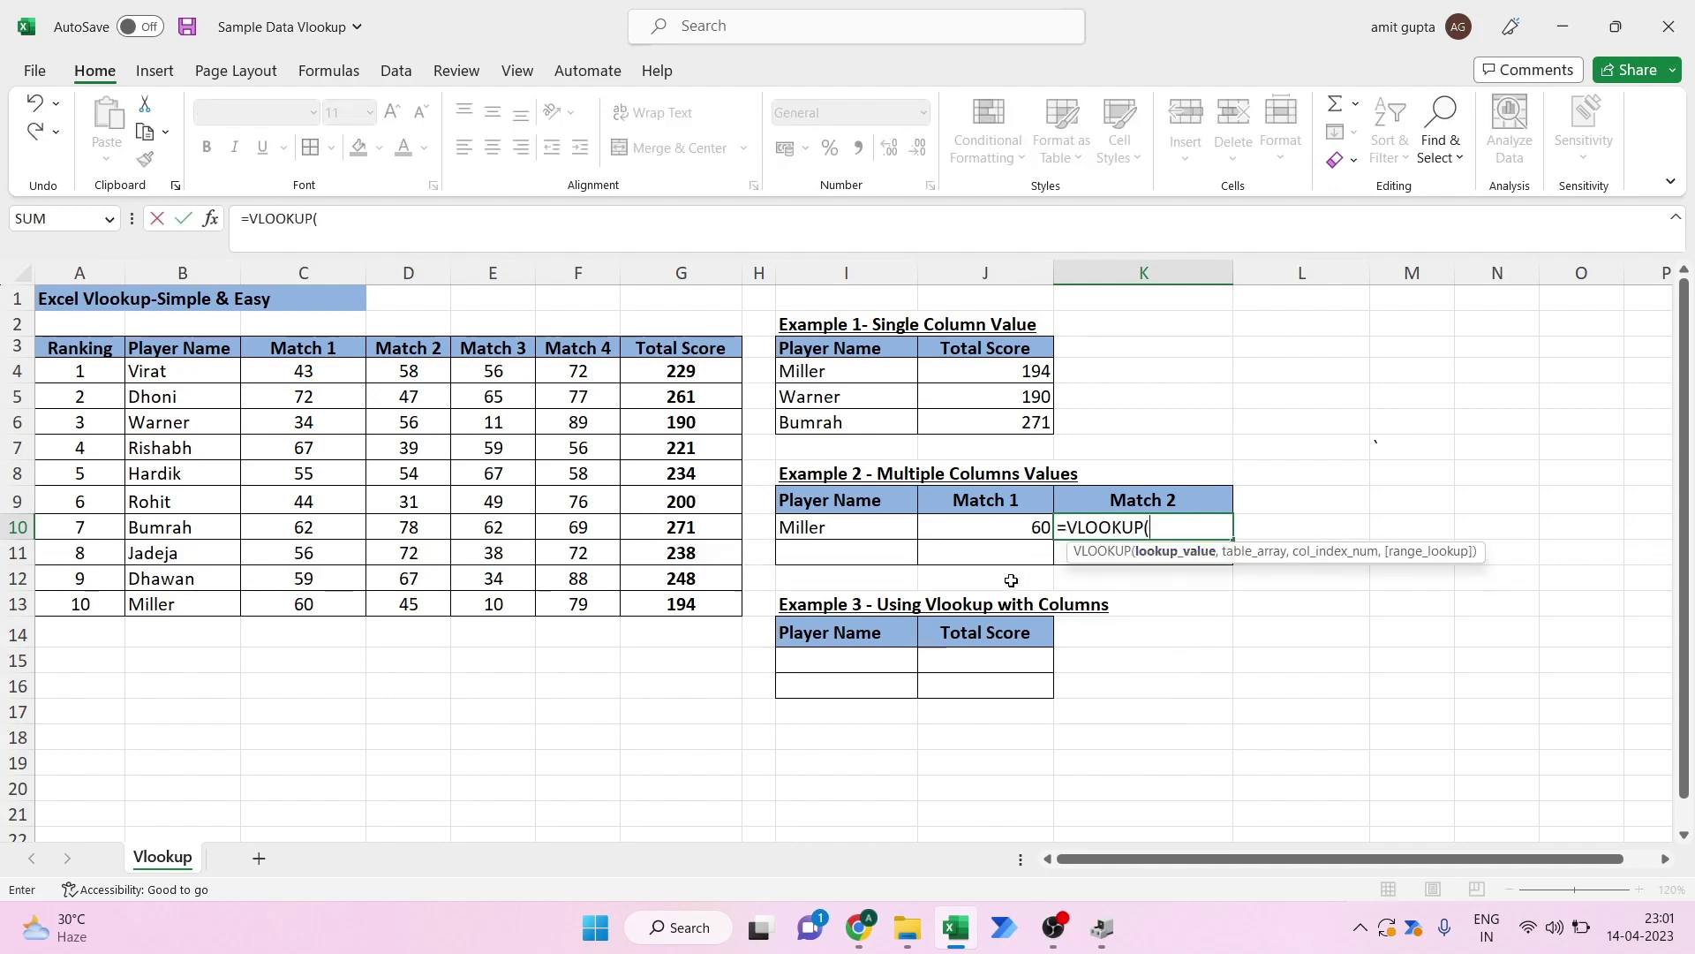
left_click(875, 524)
type(",")
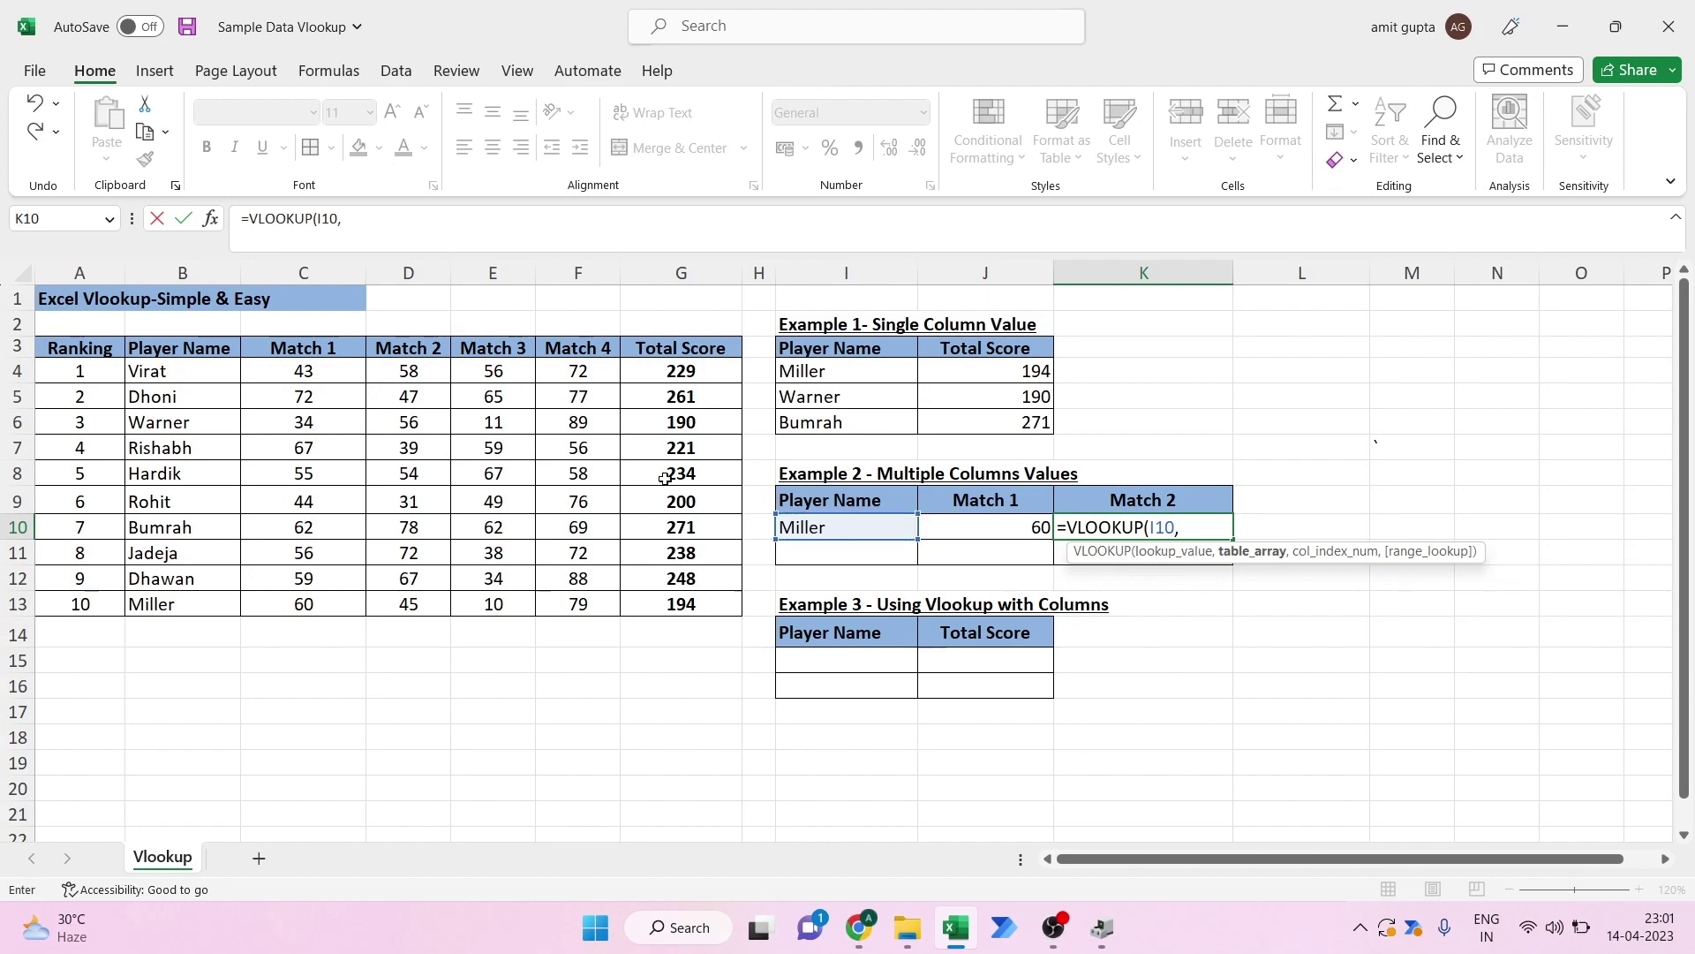
Step: Set the table array of K10's VLOOKUP to the player data as the absolute reference $B$4:$G$13
left_click(182, 373)
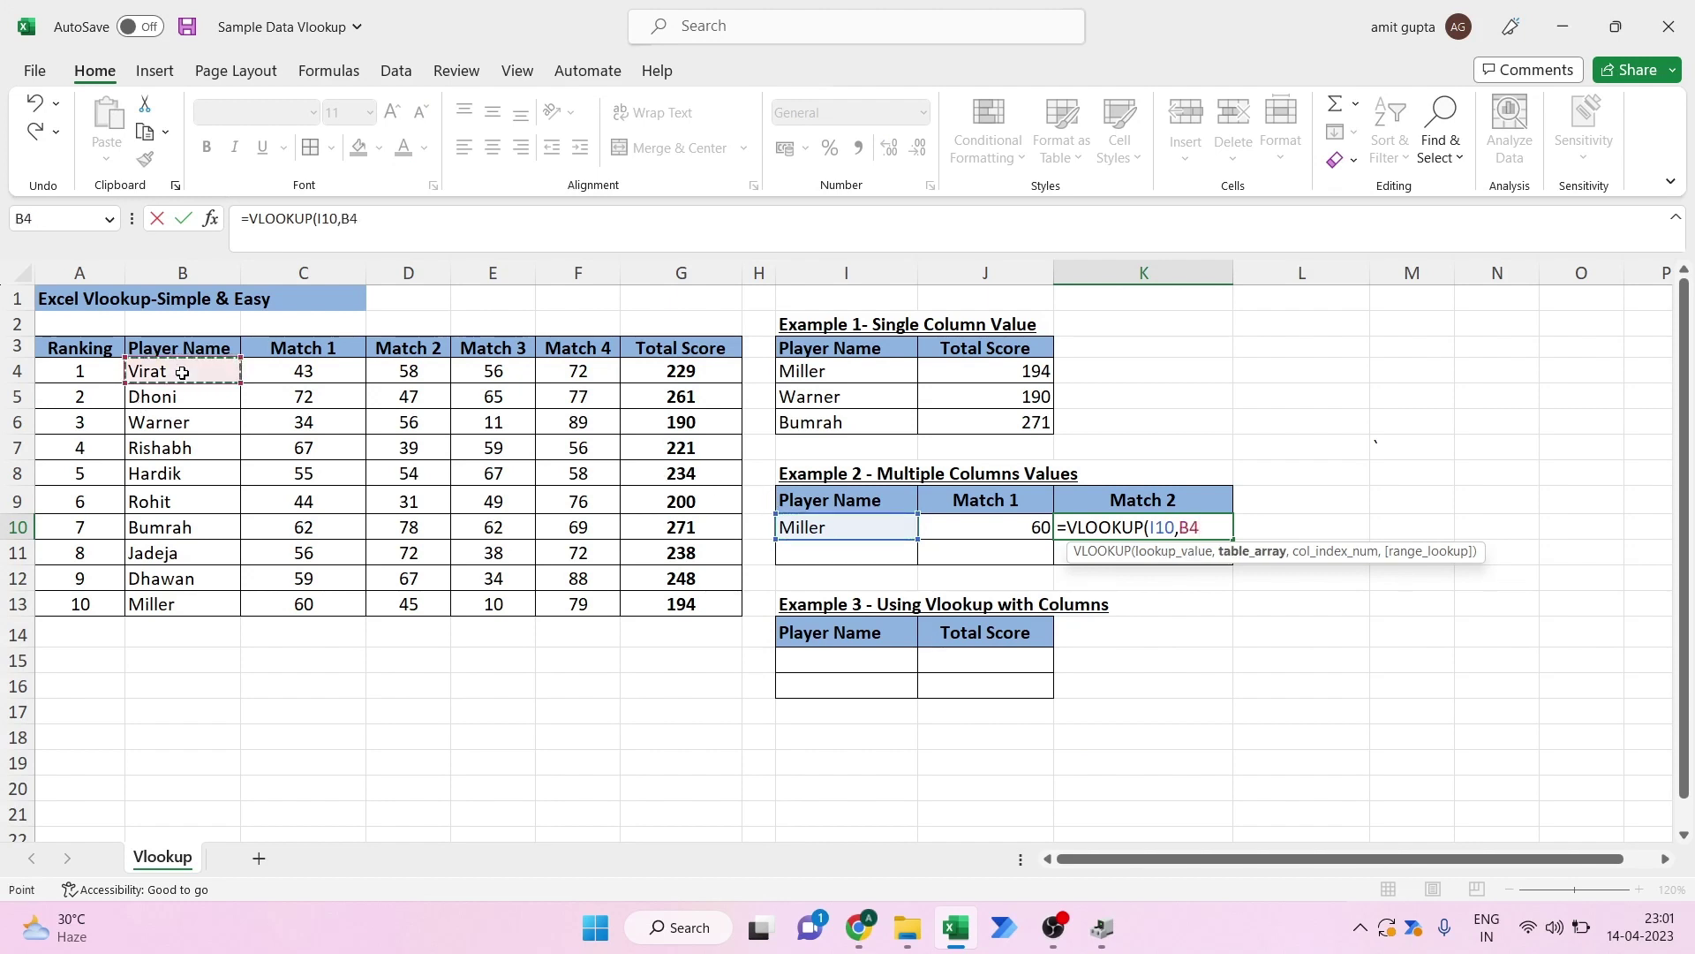
key("ctrl+shift+Down")
key("shift+Right")
key("shift+Right")
key("shift+Right")
key("shift+Right")
key("shift+Right")
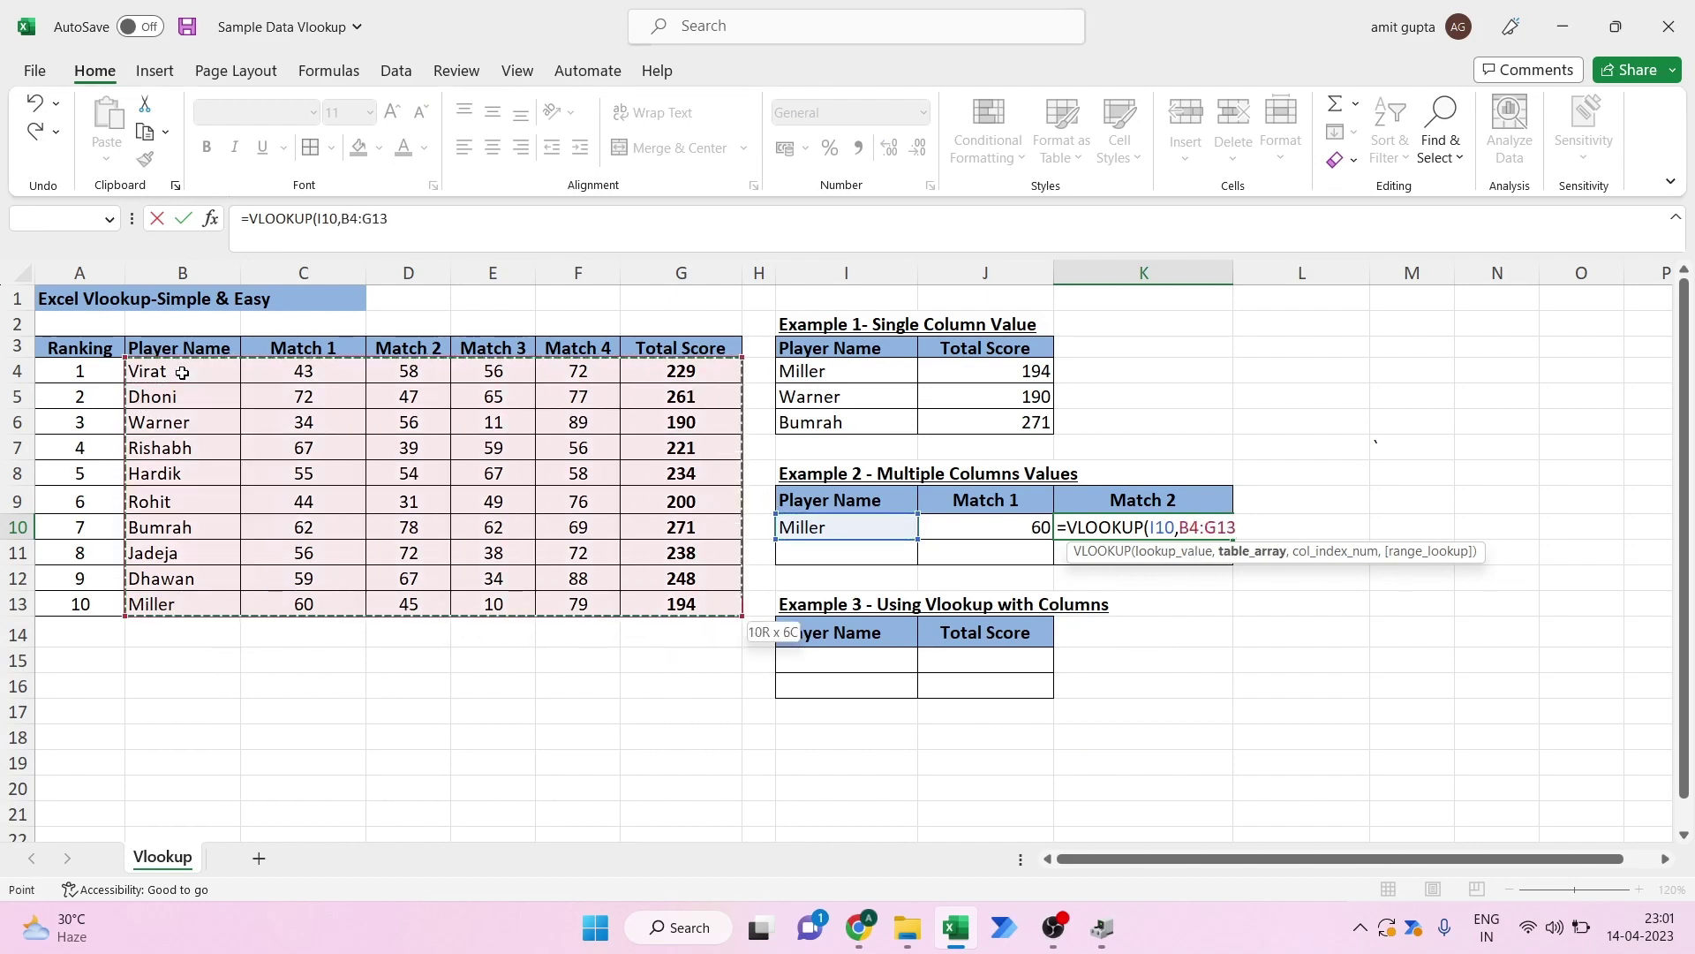
key("F4")
type(",")
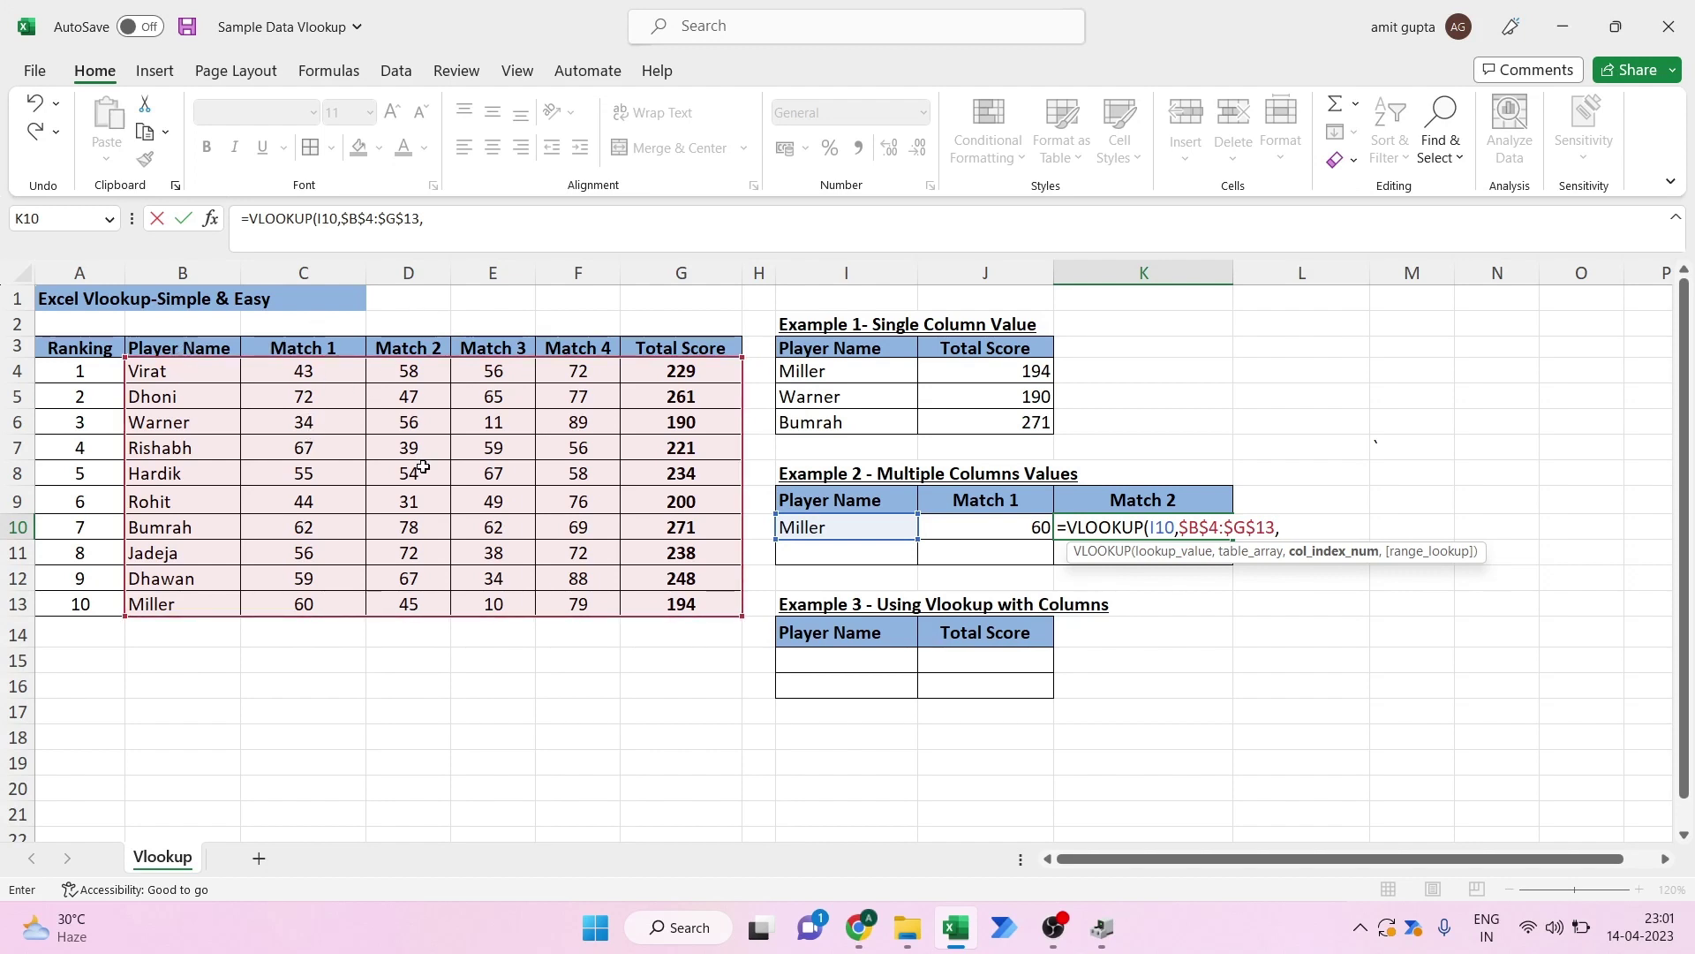
Step: Complete K10's VLOOKUP with column index 3 and exact match 0, and check it against Miller's Match 2 score in the source table
type("3,0")
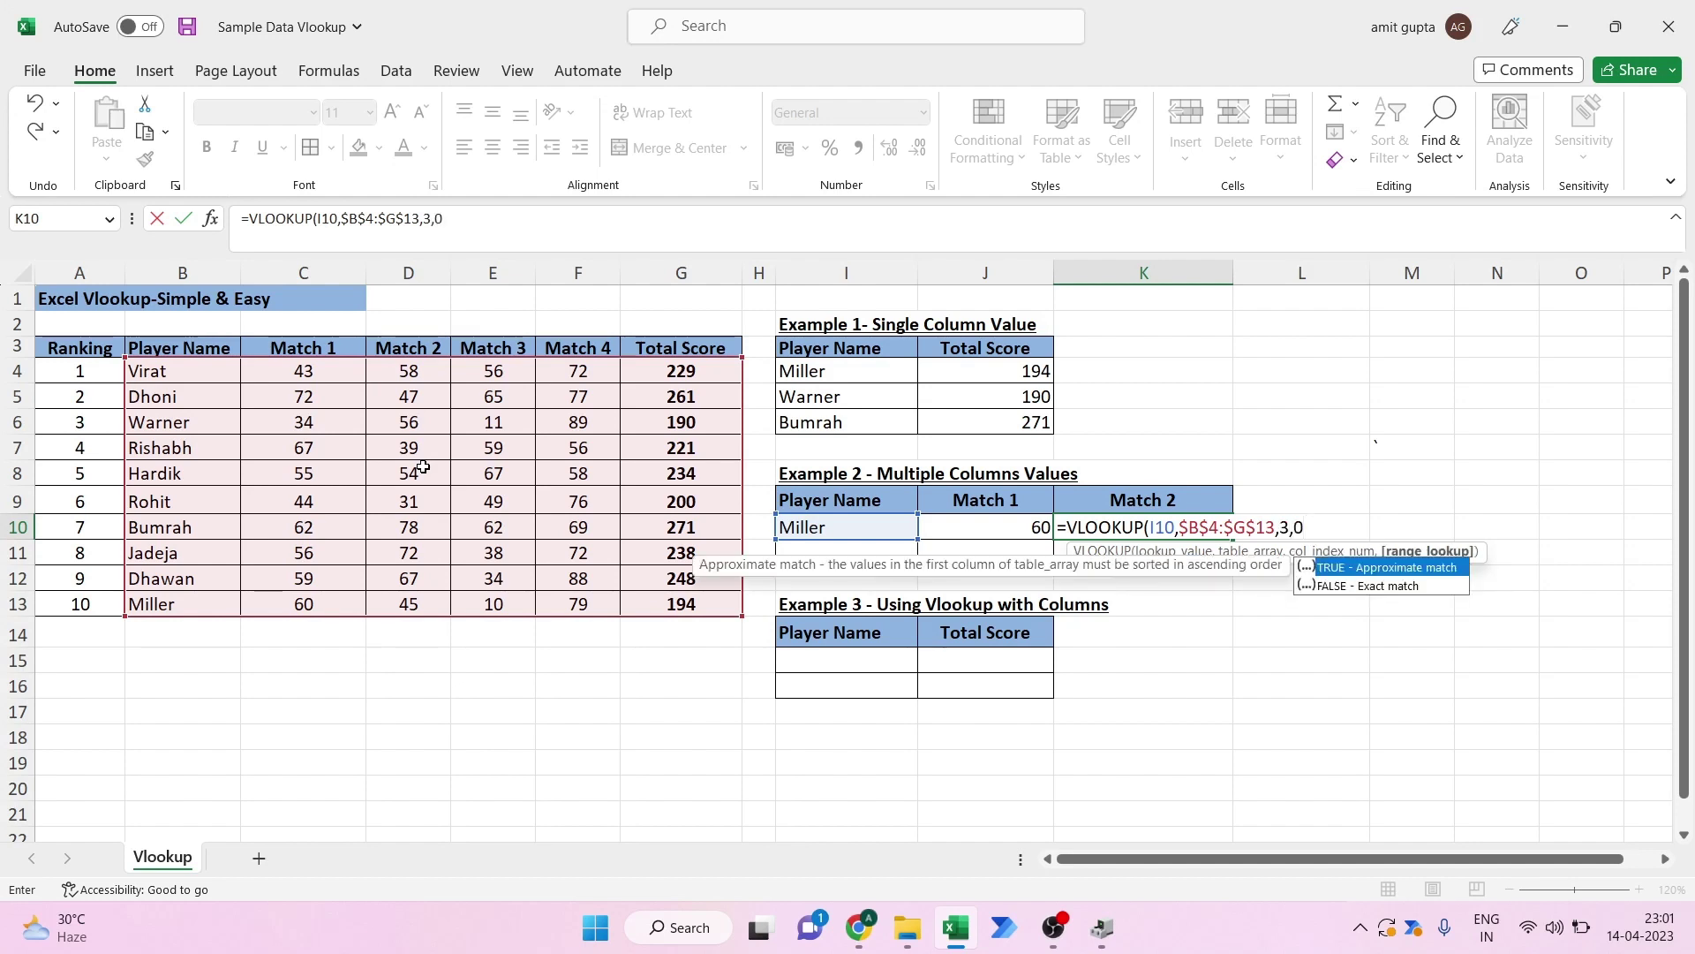
type(")")
key("Return")
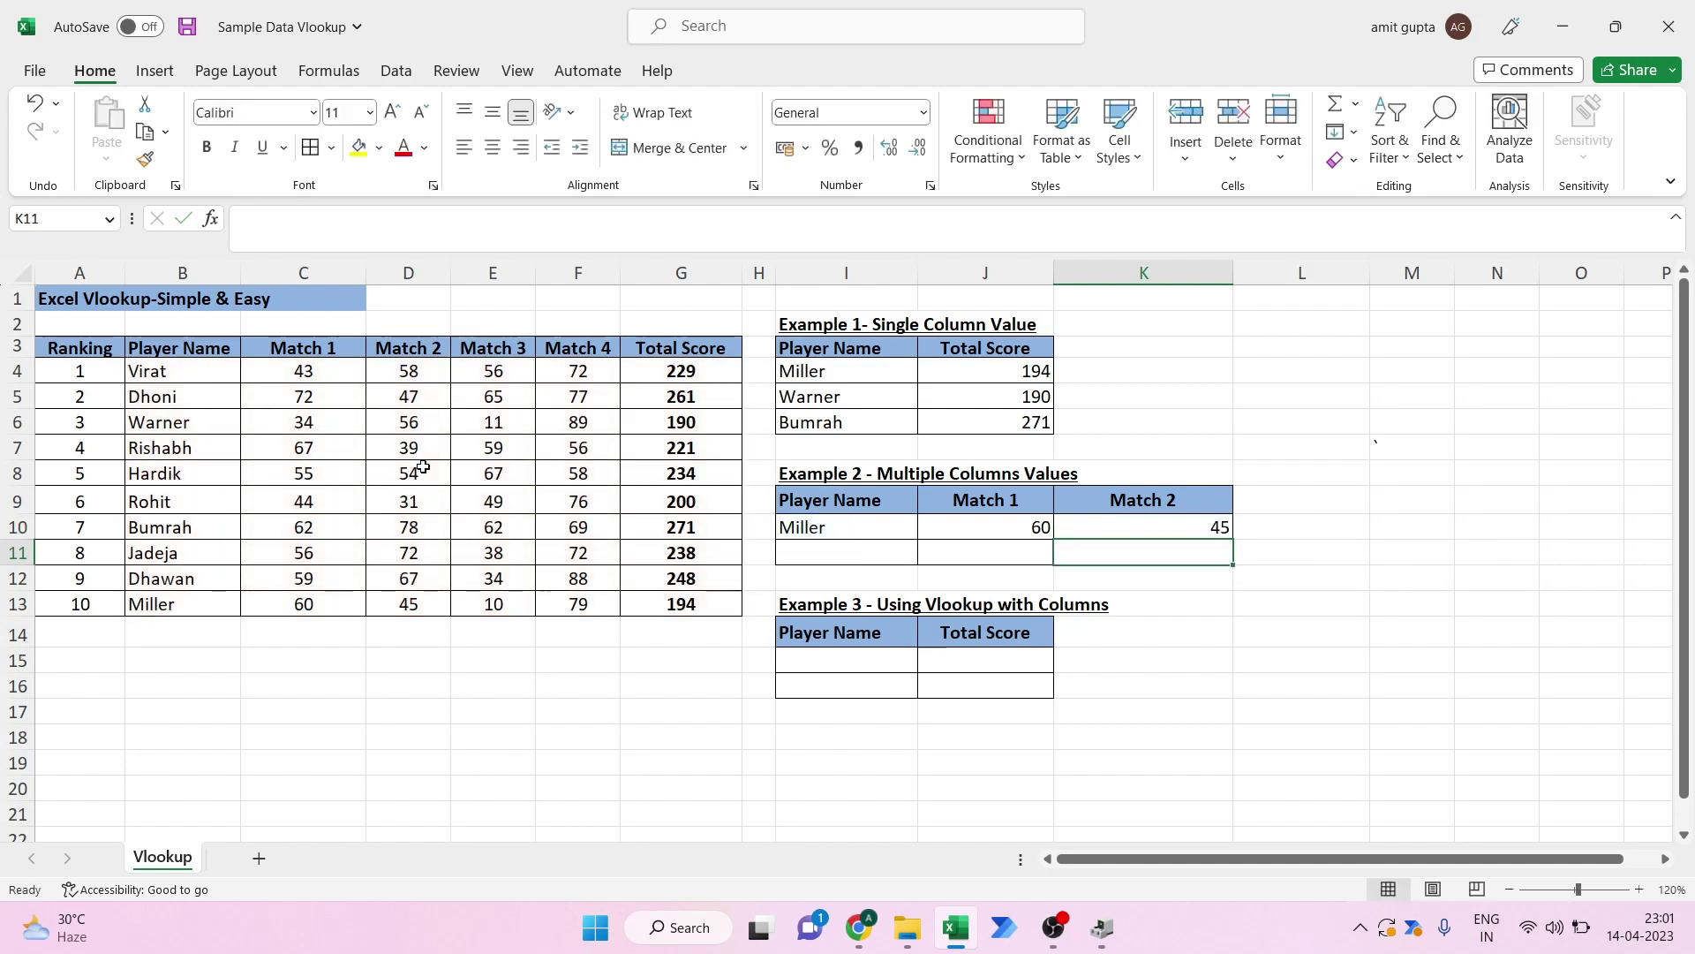
left_click(422, 608)
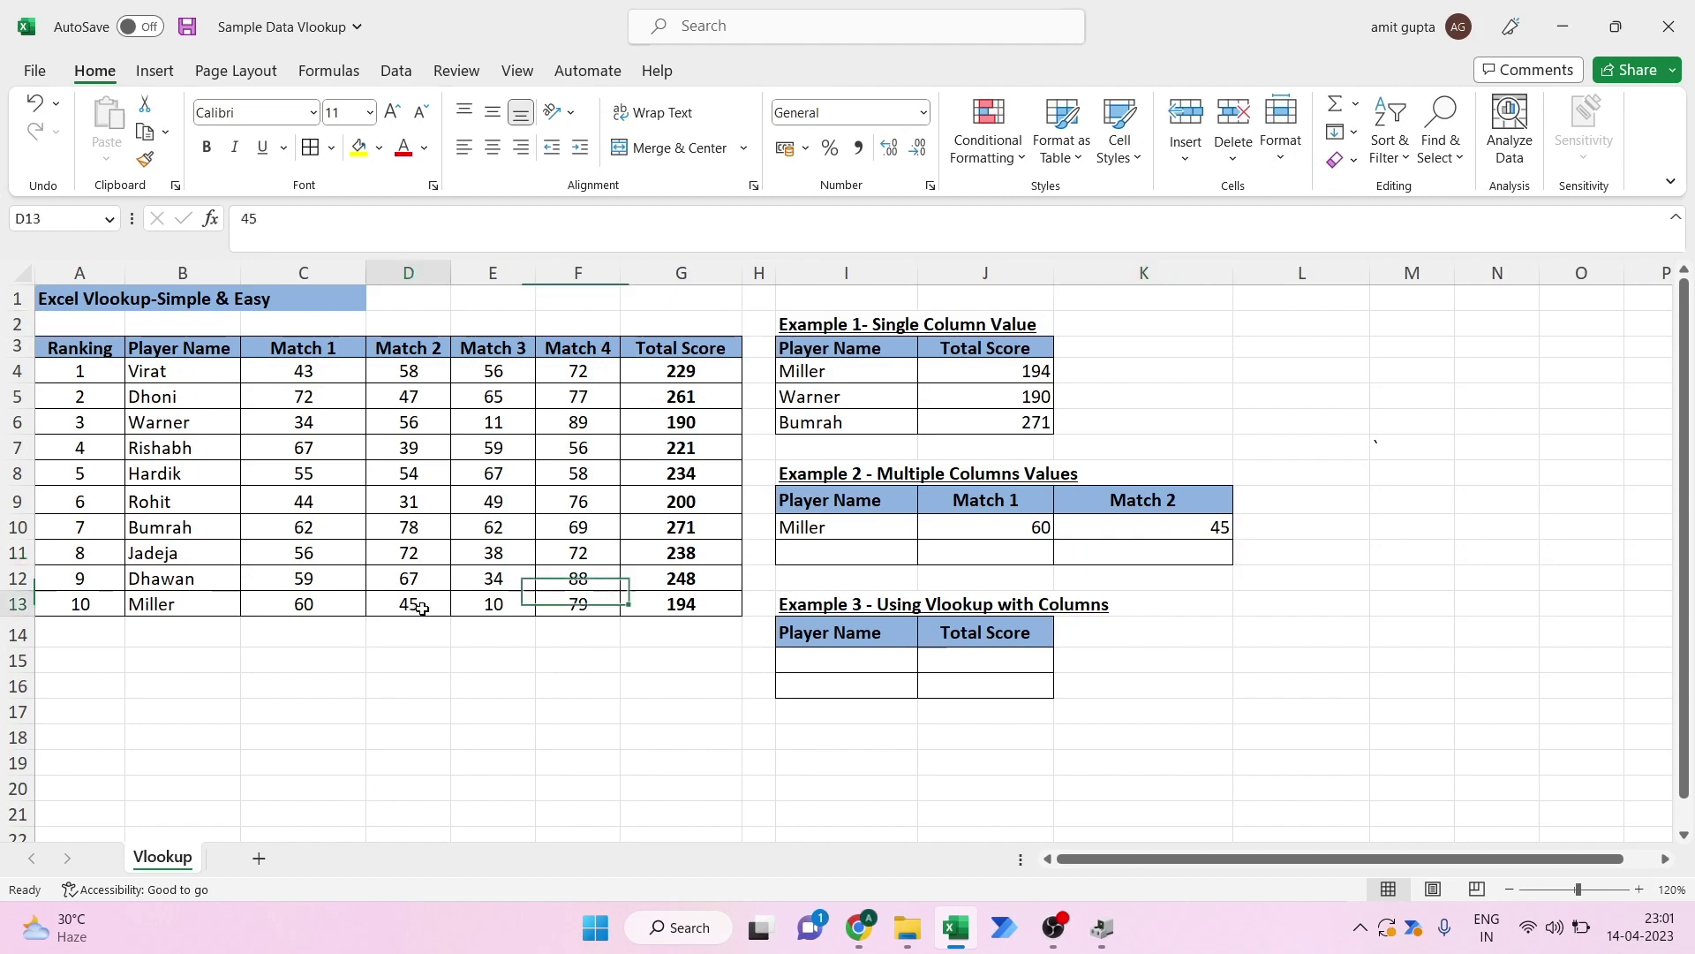
Step: Enter Dhoni as the second player name in cell I11 of Example 2
left_click(841, 559)
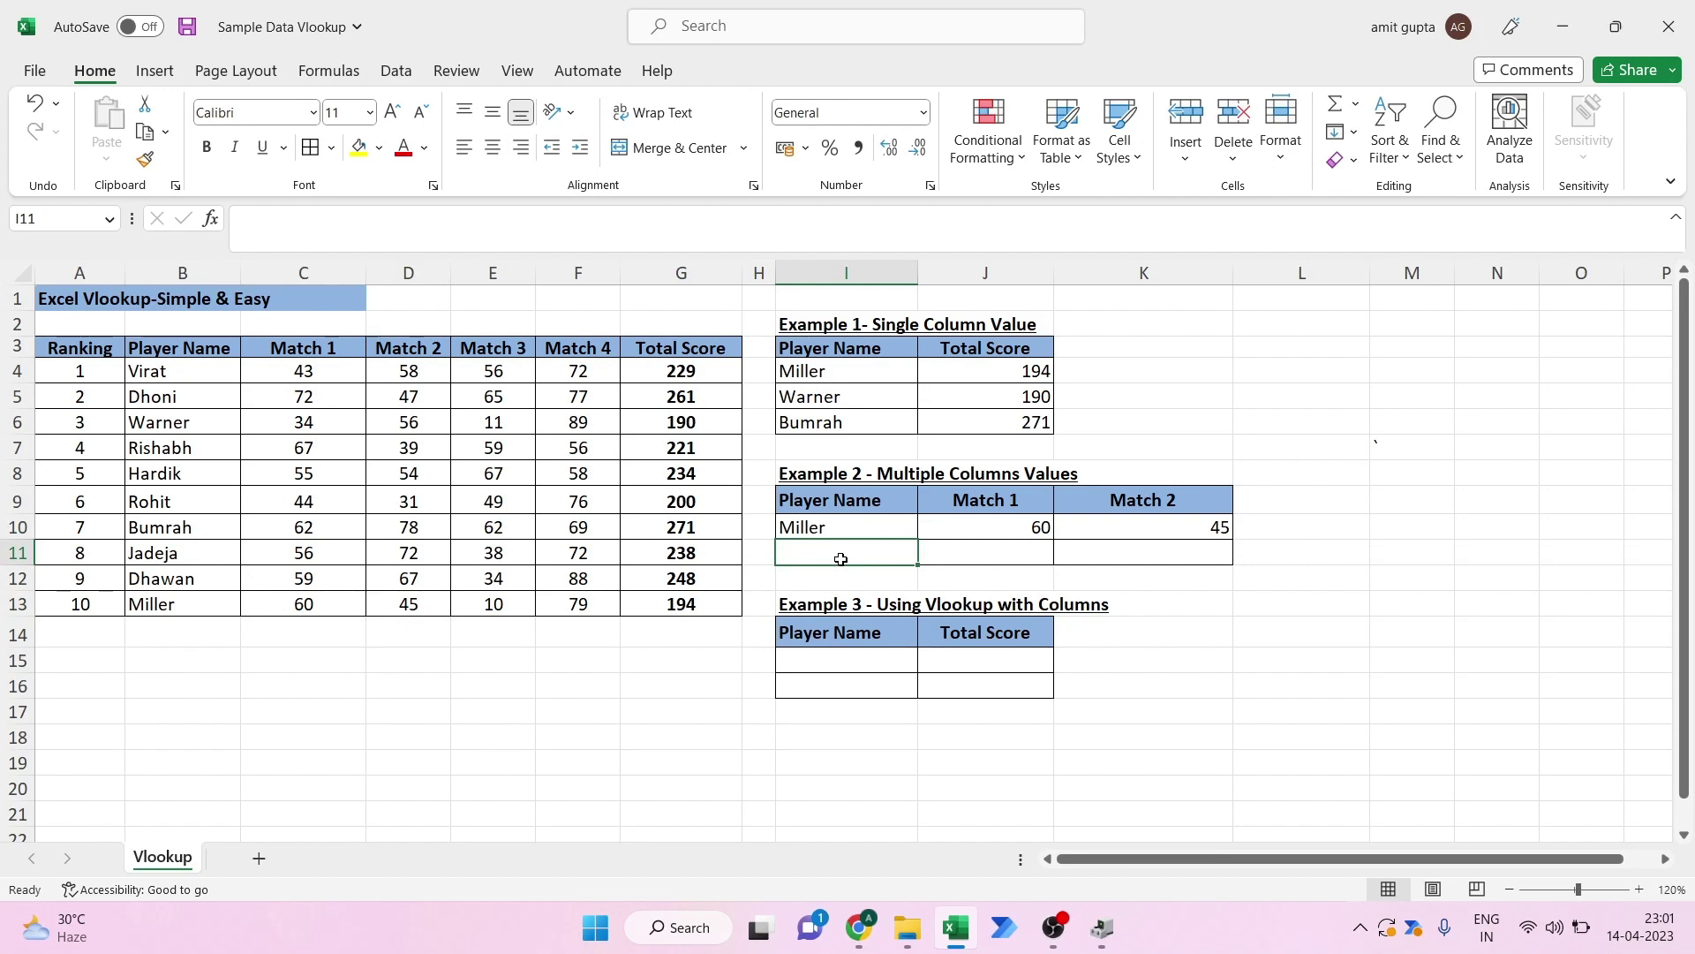
type("Dhoni")
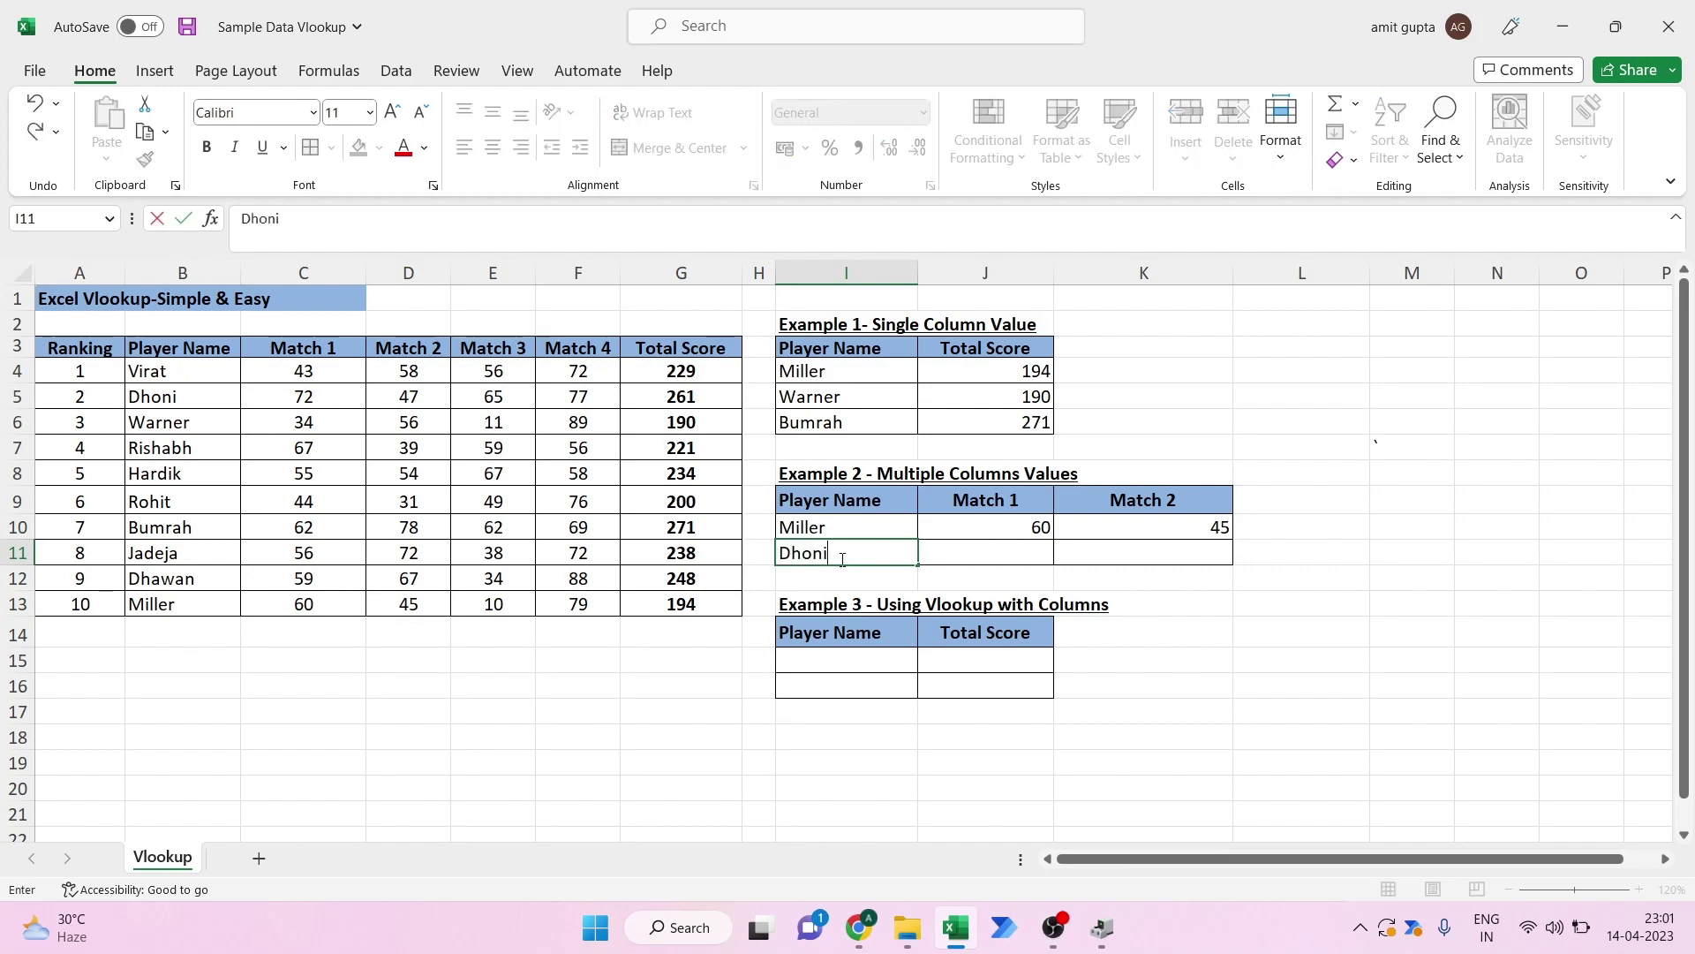
key("Return")
Step: Copy the Match 1 and Match 2 lookup formulas from J10:K10 into Dhoni's row at J11:K11
key("Up")
key("Right")
key("Up")
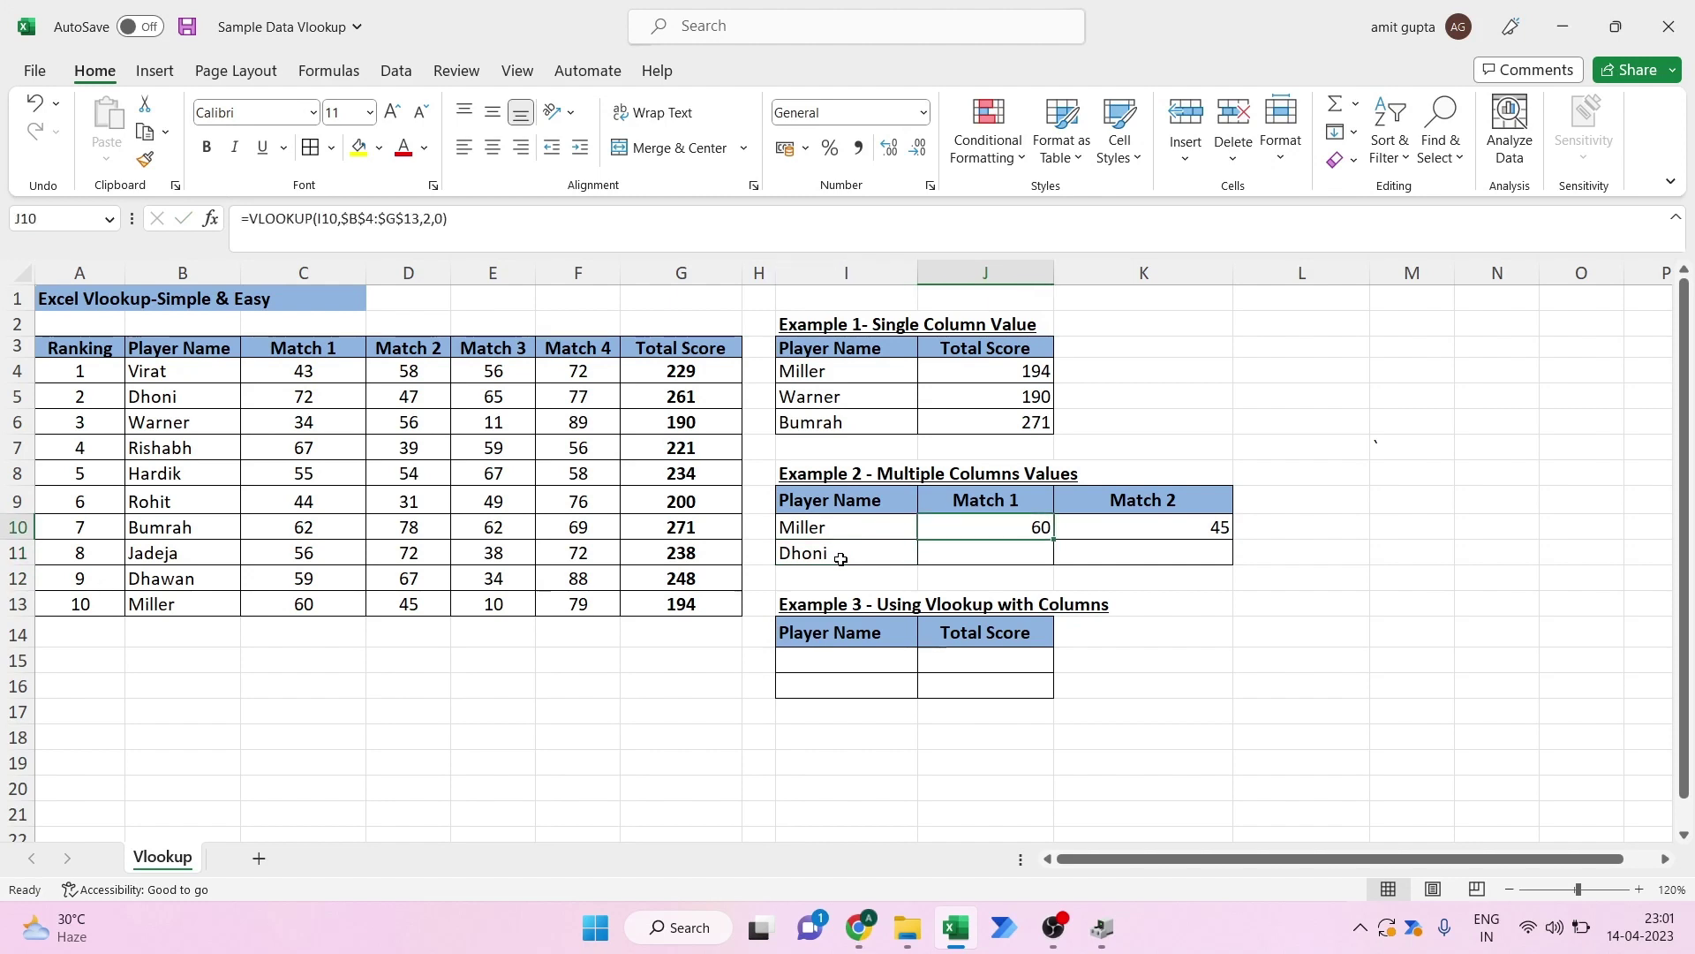
key("shift+Right")
key("ctrl+c")
key("Down")
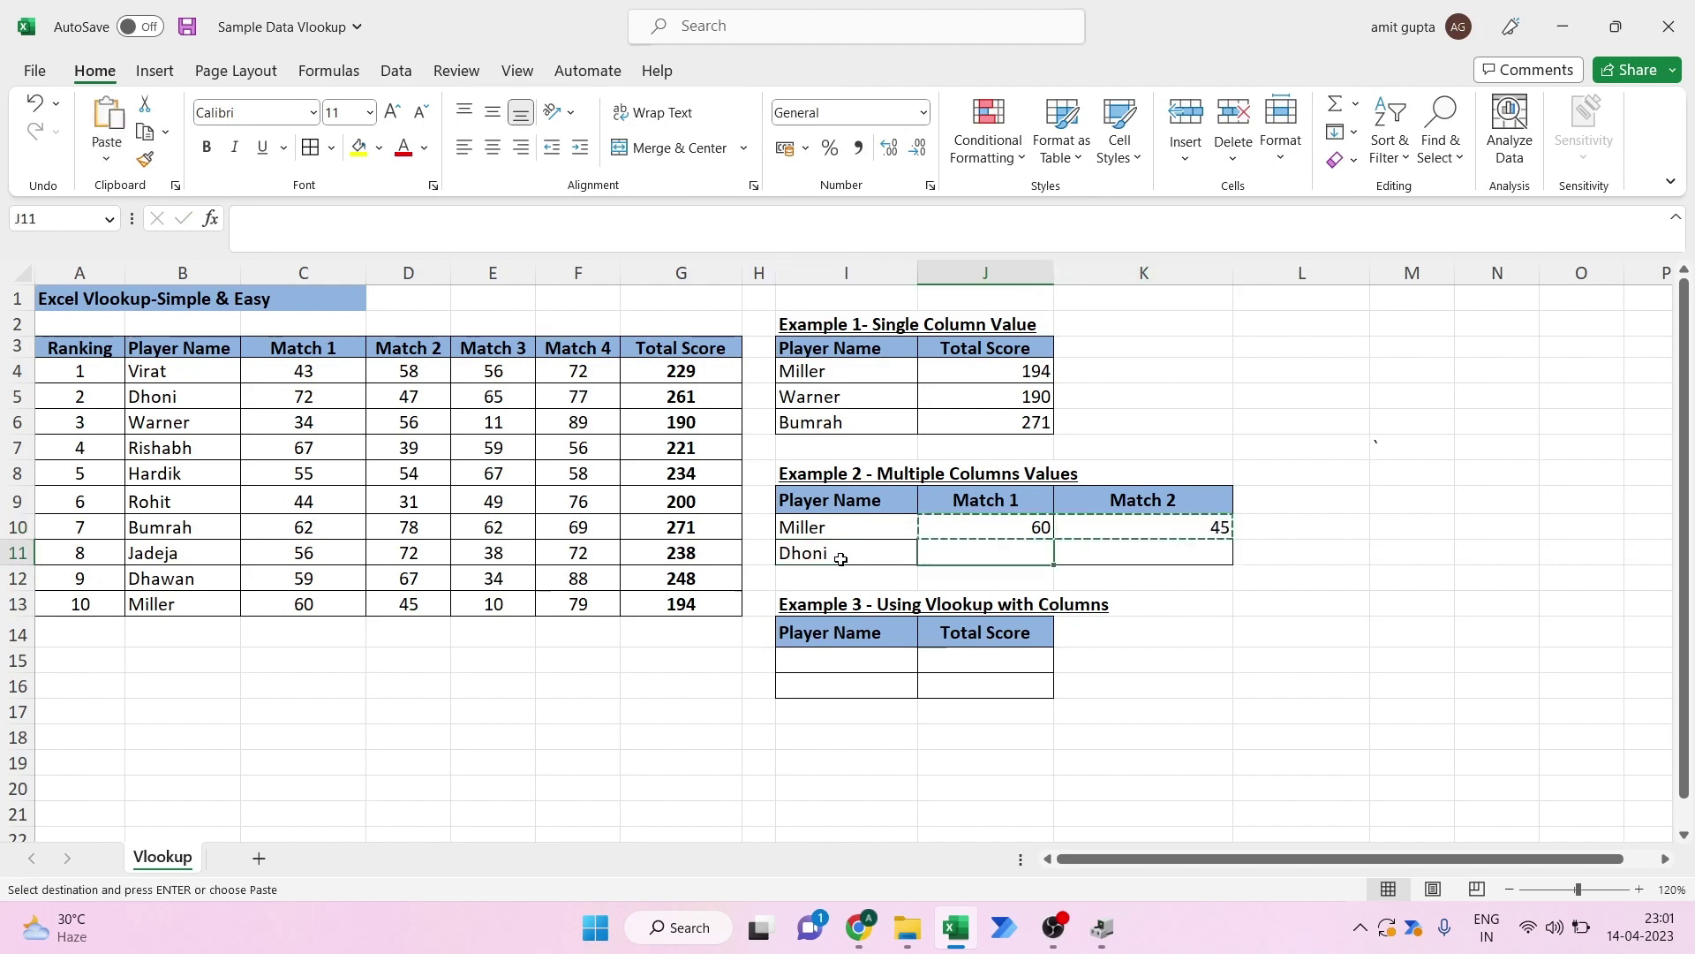
key("ctrl+v")
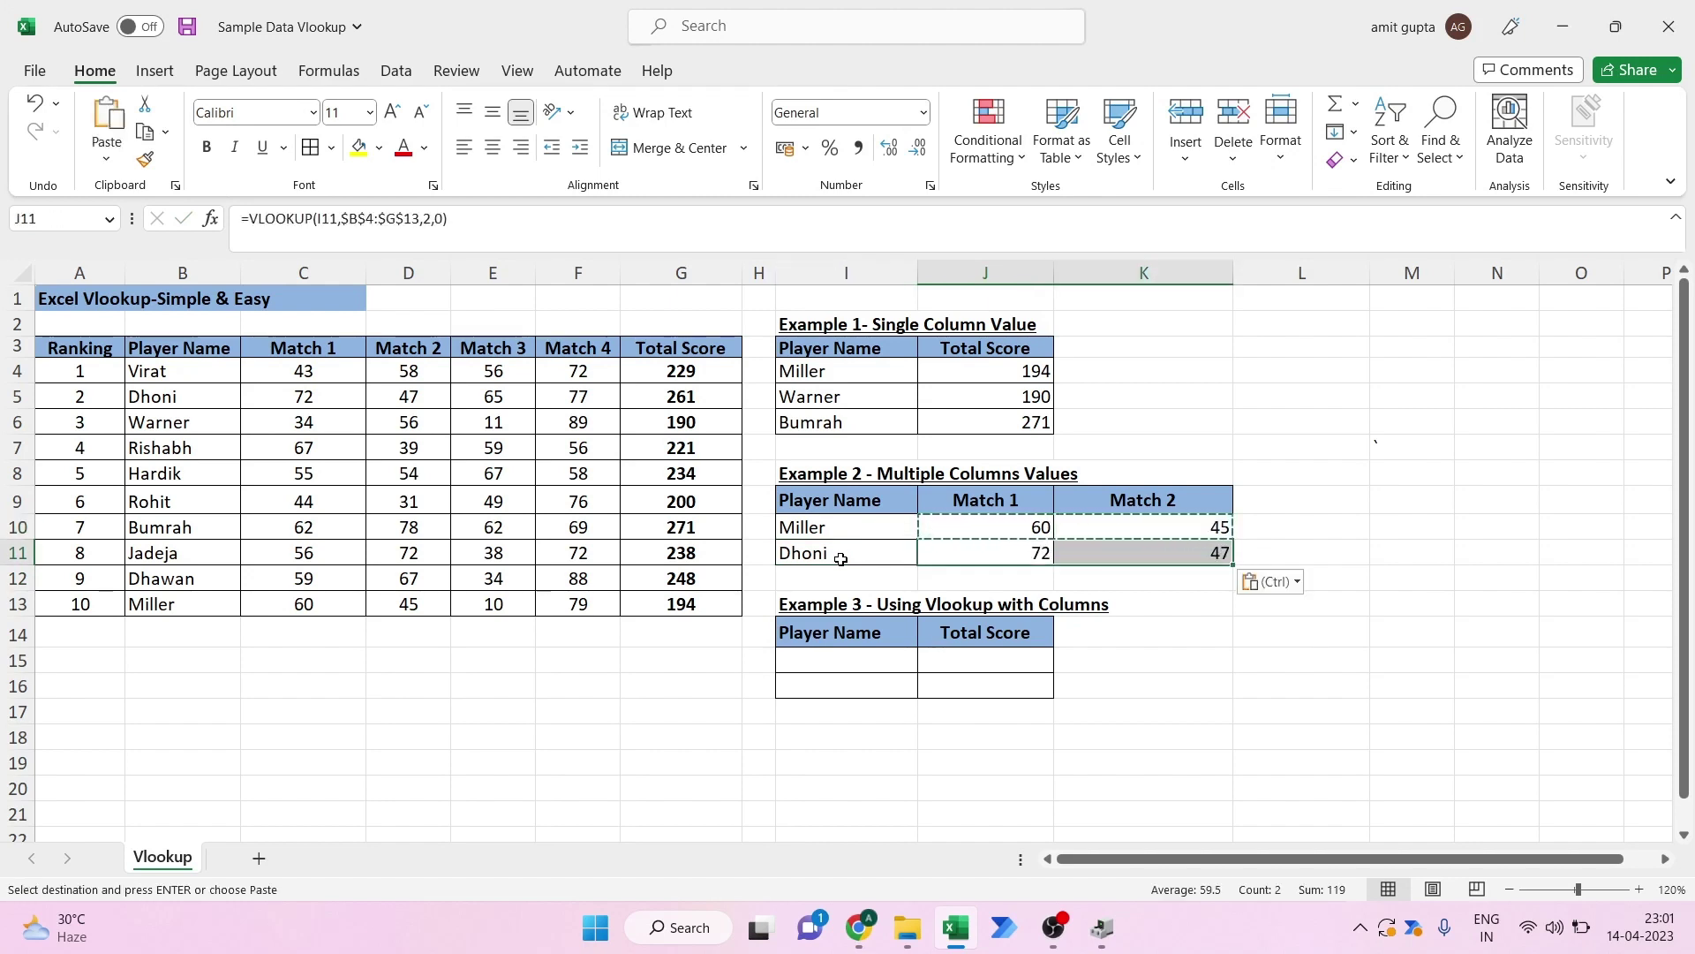
Step: Check Dhoni's Match 1 and Match 2 scores in the source table and clear the copy selection
left_click(281, 393)
left_click(437, 397)
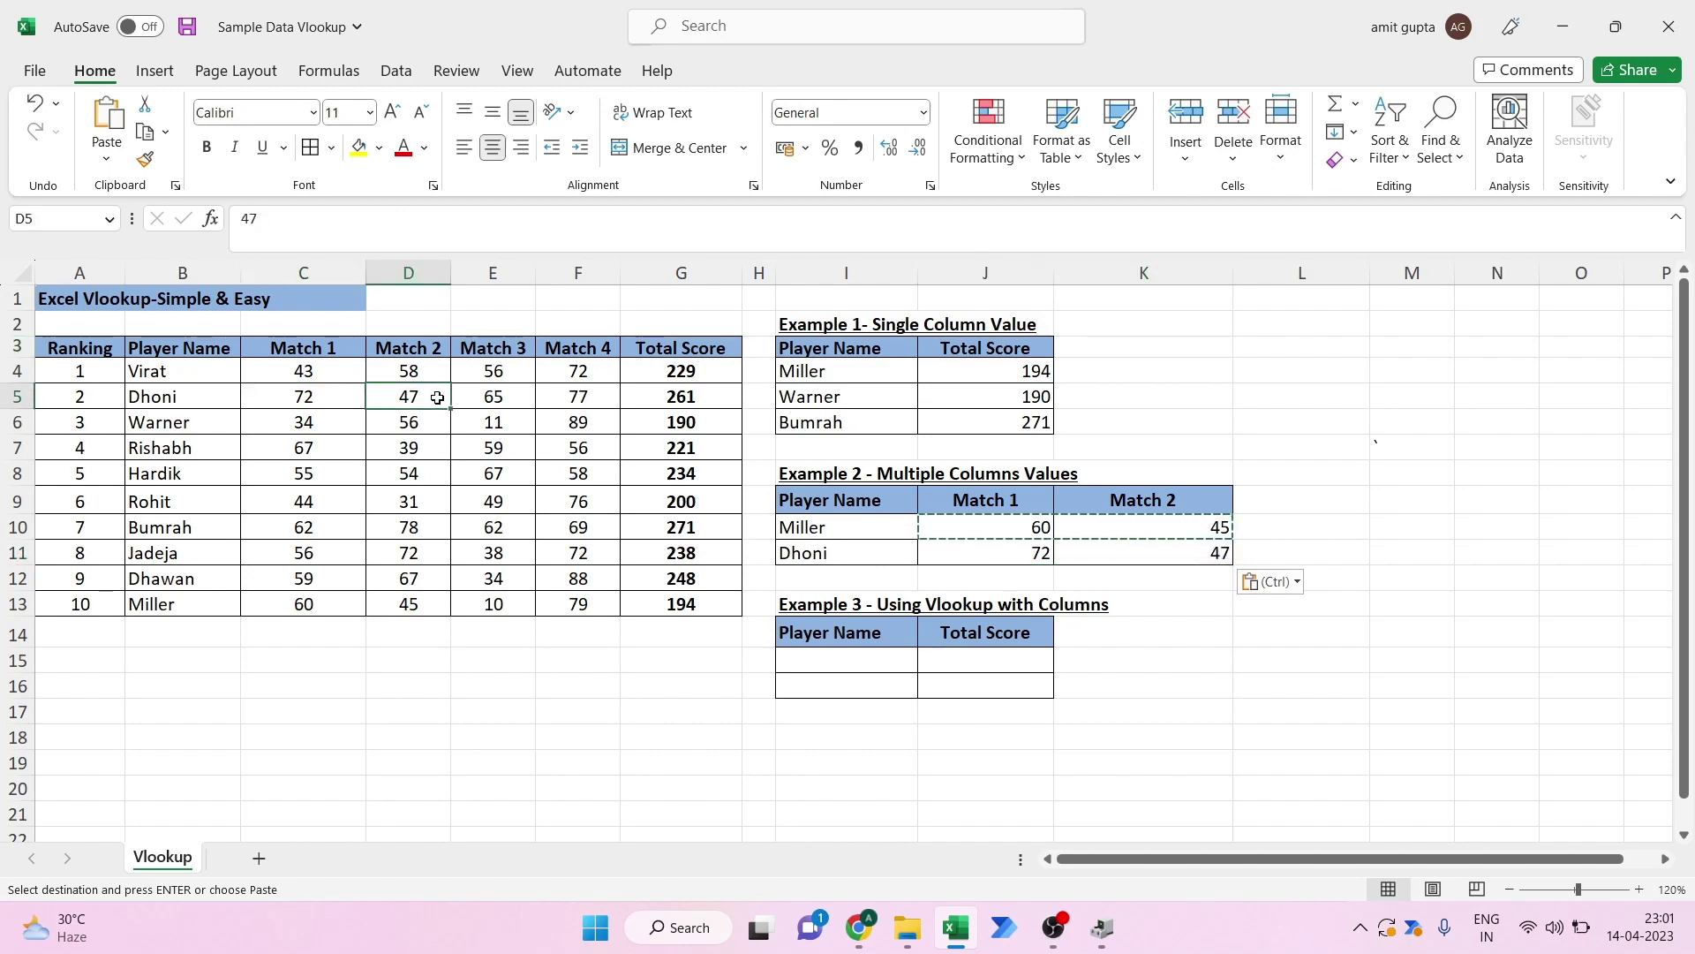
key("Escape")
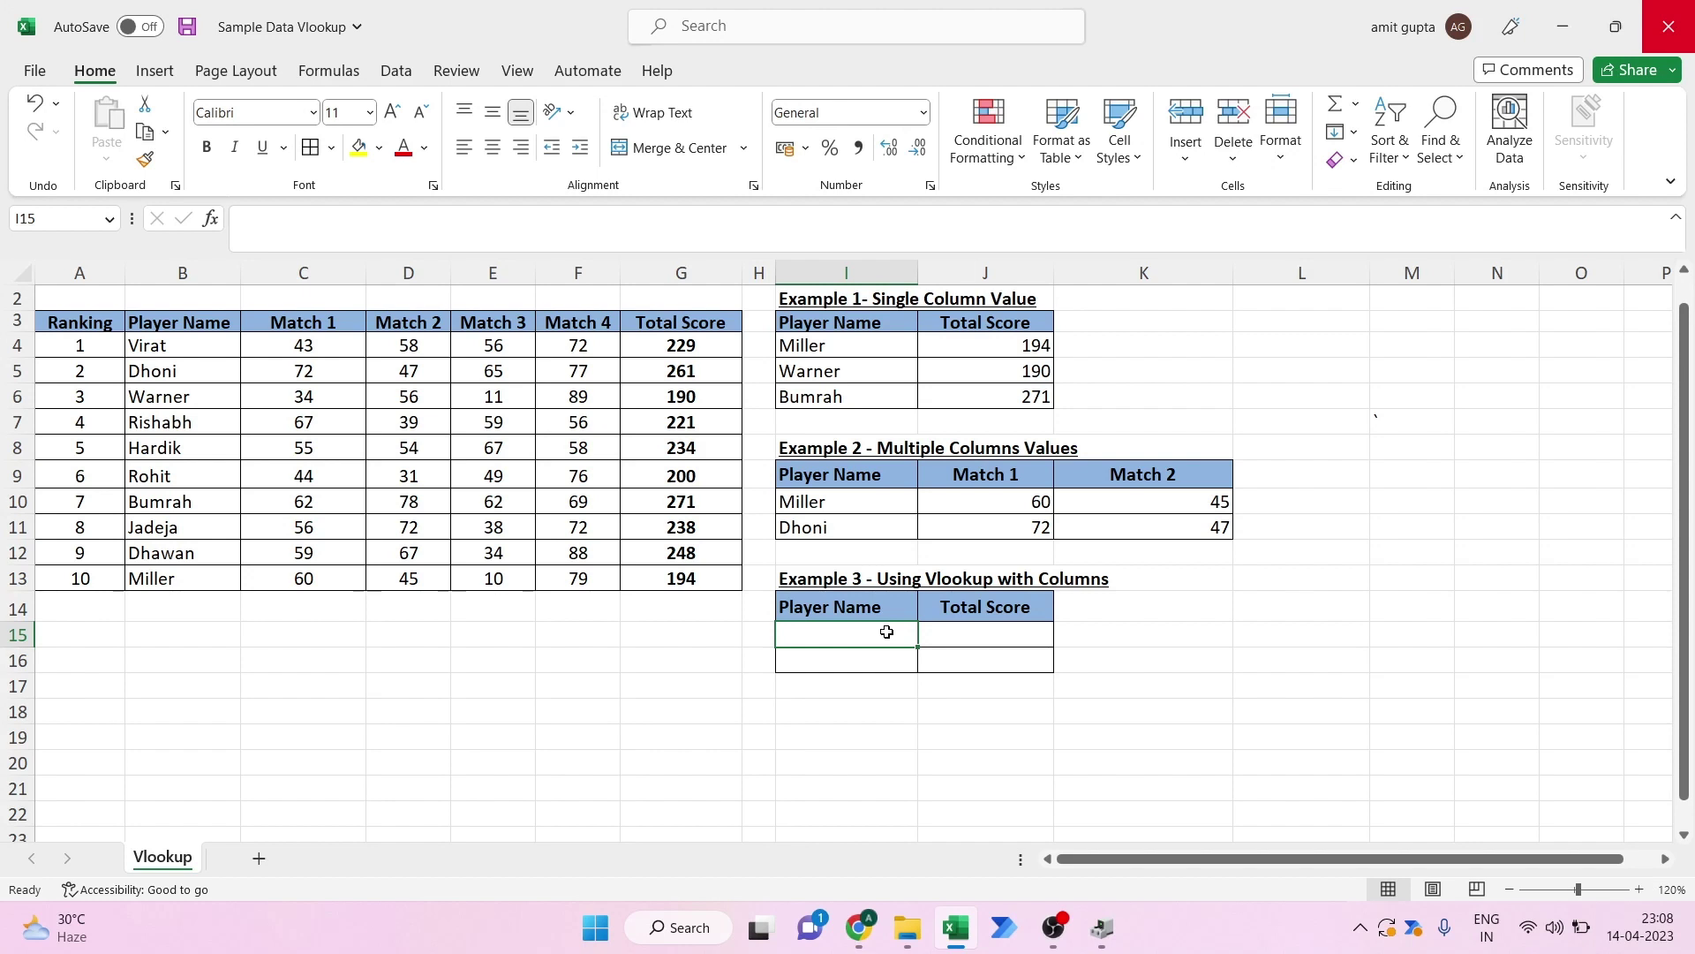
Step: Try the COLUMNS function on the headers C3:G3 in cell J15 of Example 3, and clear the trial formula
key("Right")
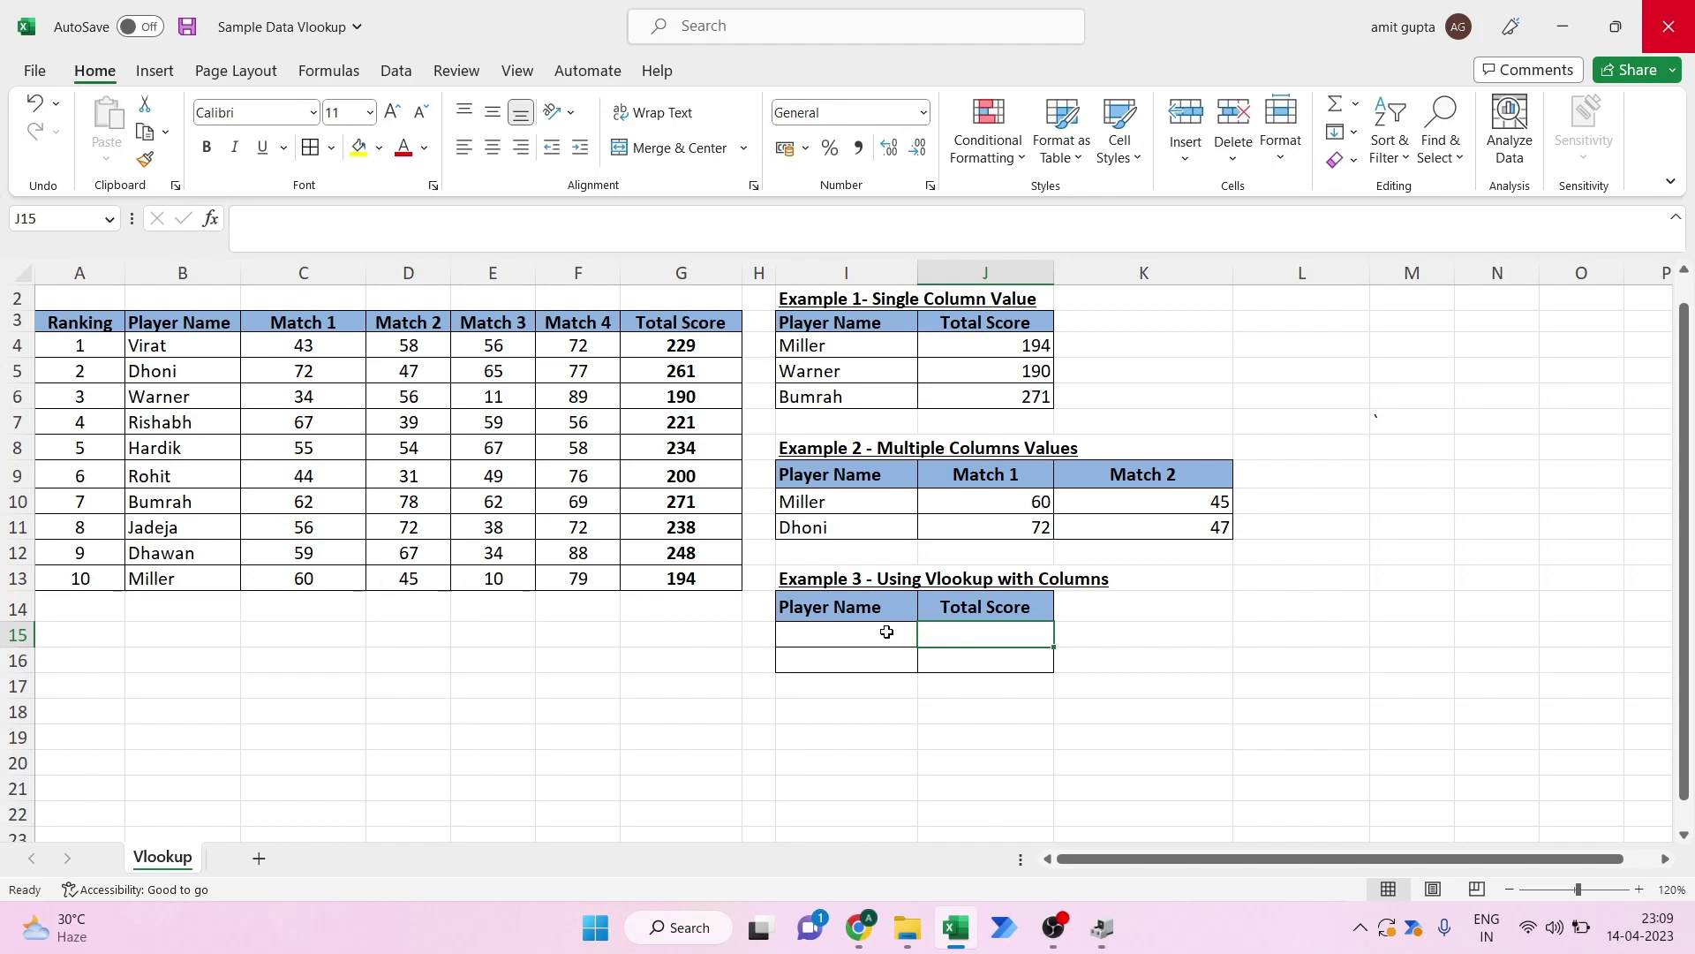
type("=")
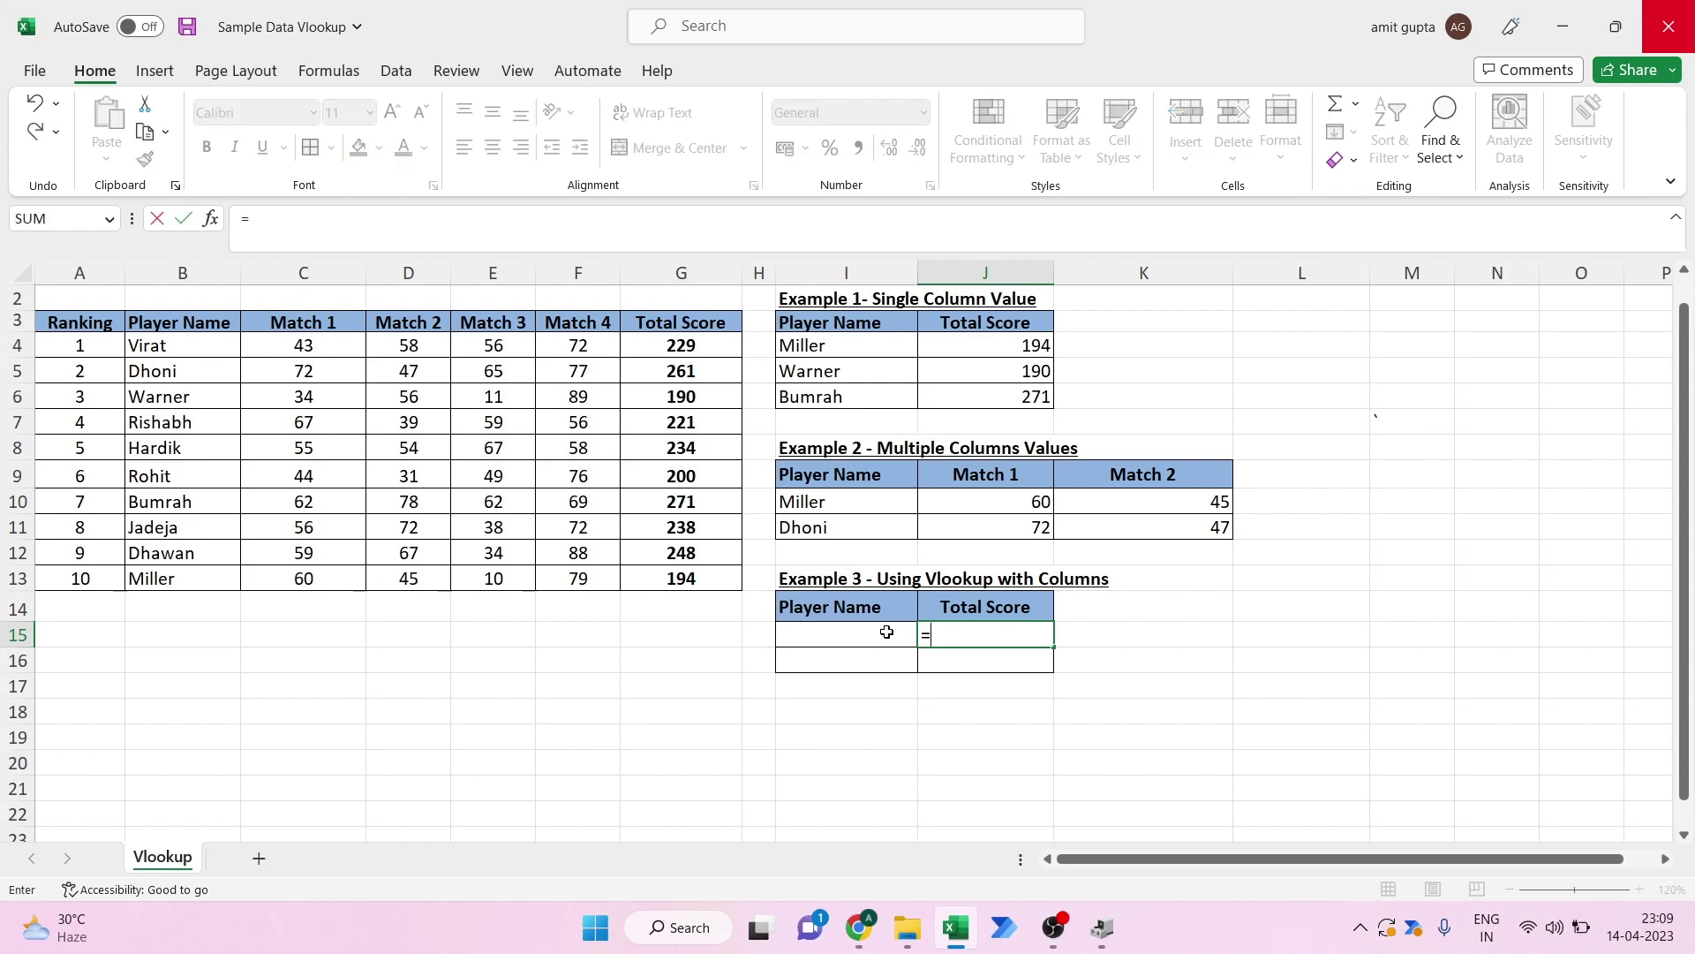
type("columns")
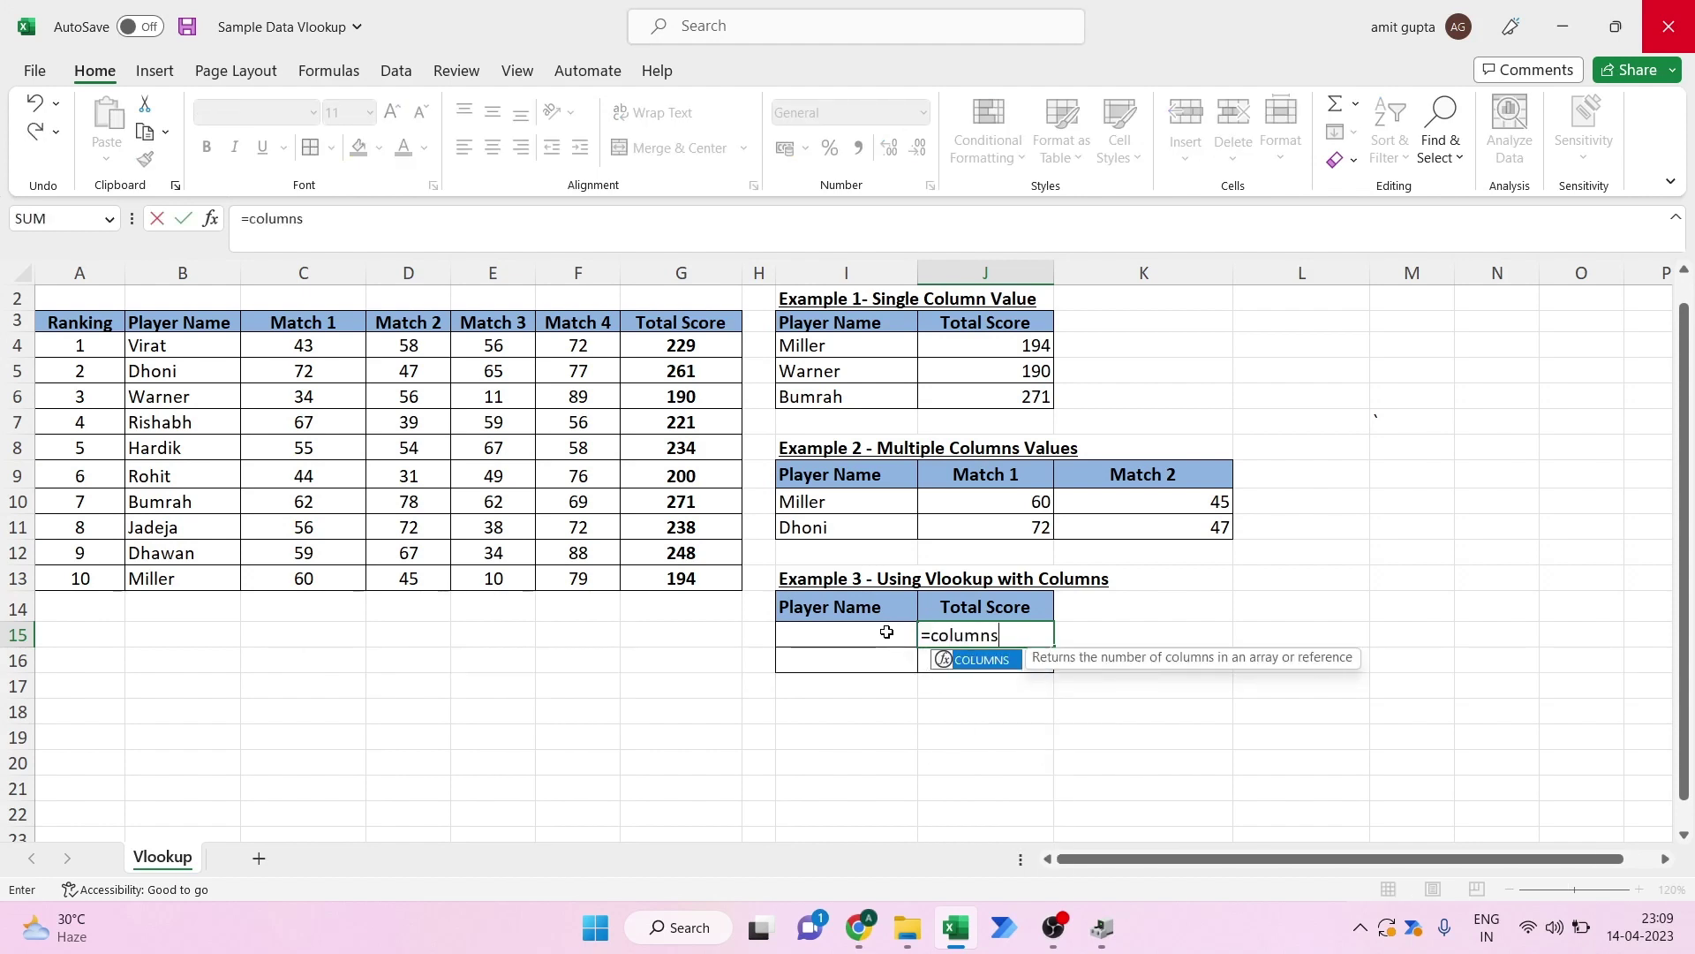
key("Tab")
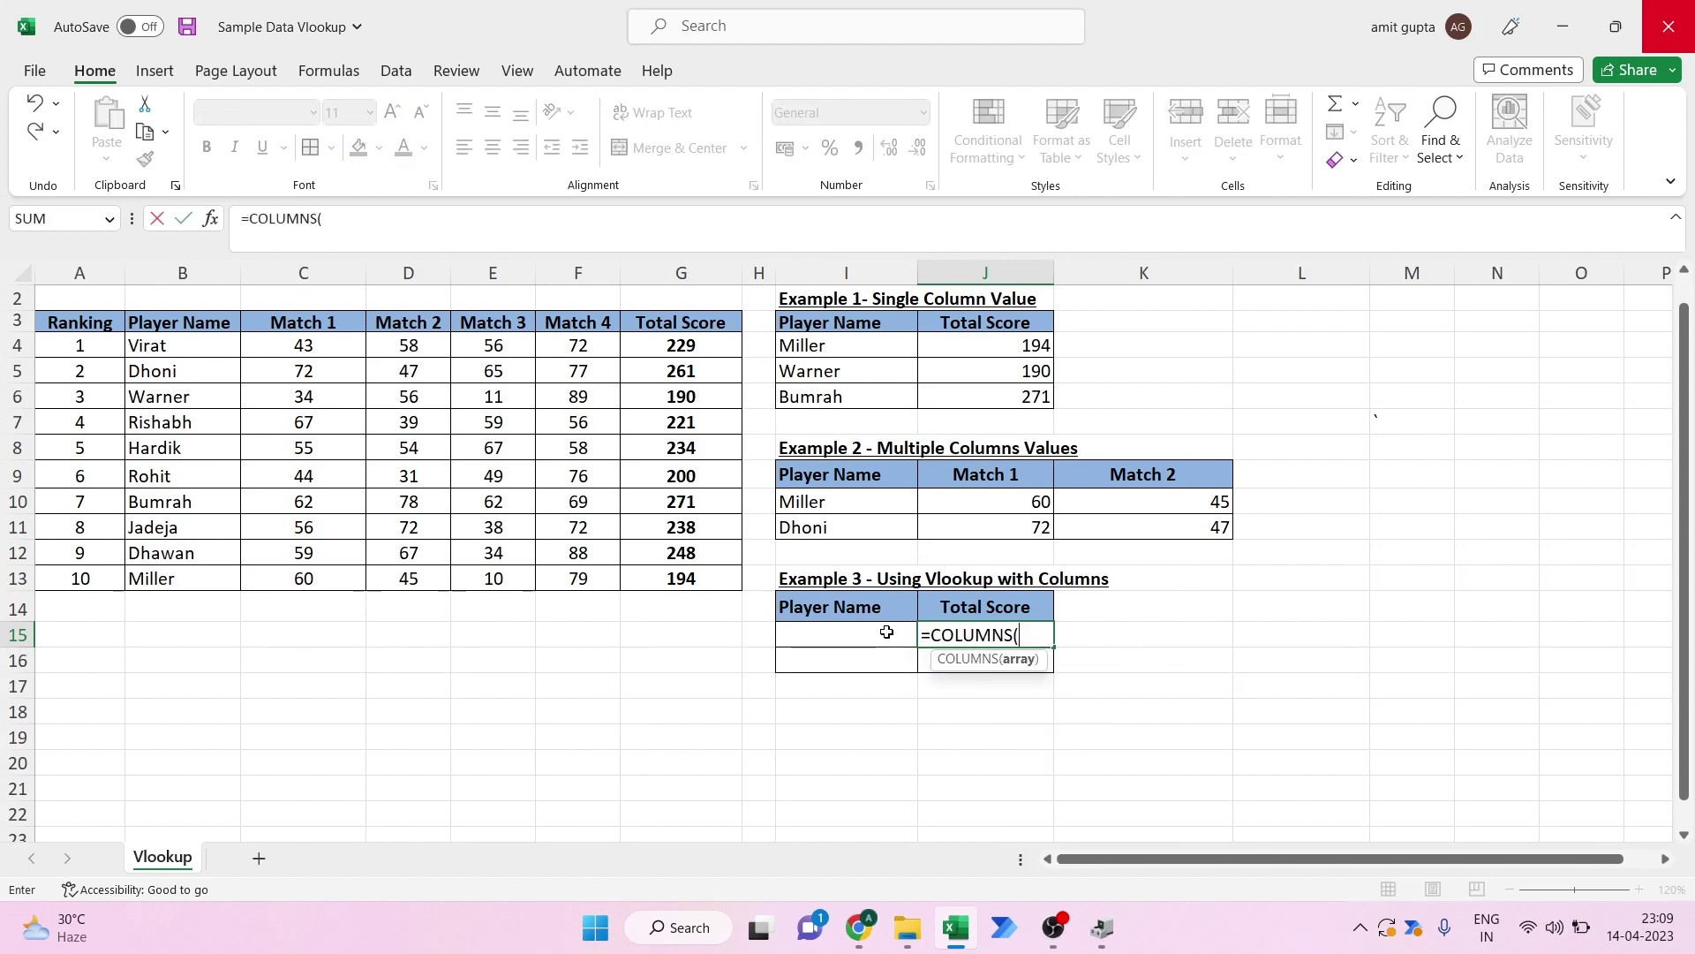
left_click(313, 324)
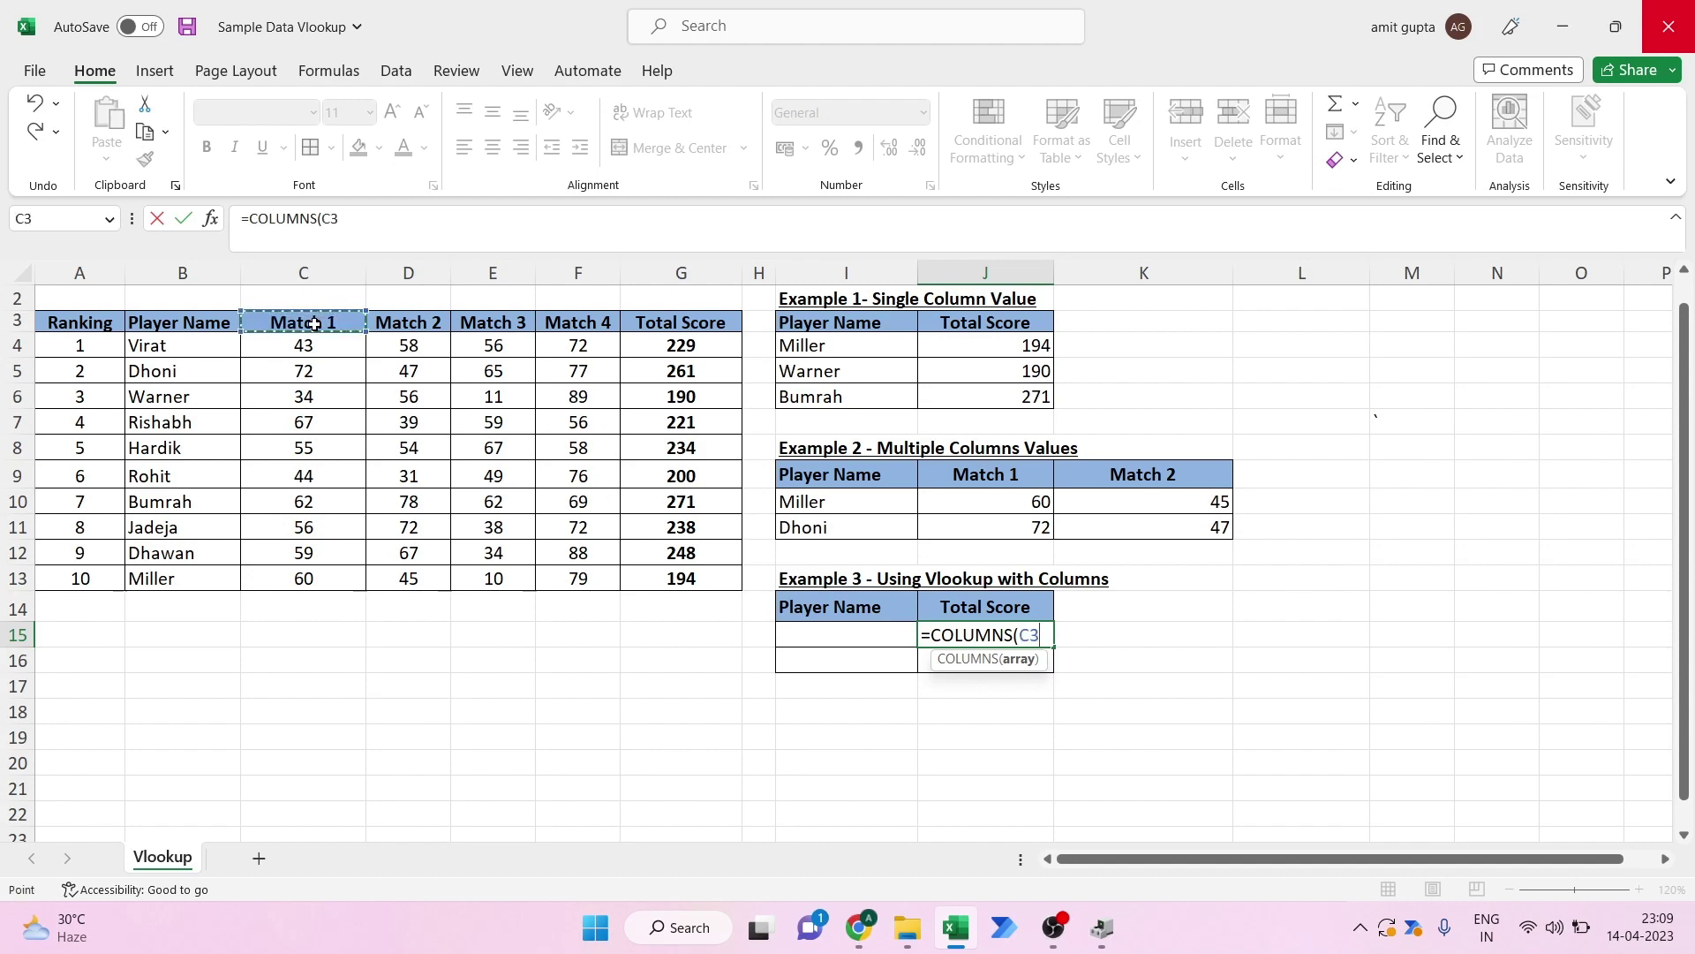
key("shift+Right")
key("shift+Right")
key("shift+Right")
key("shift+Right")
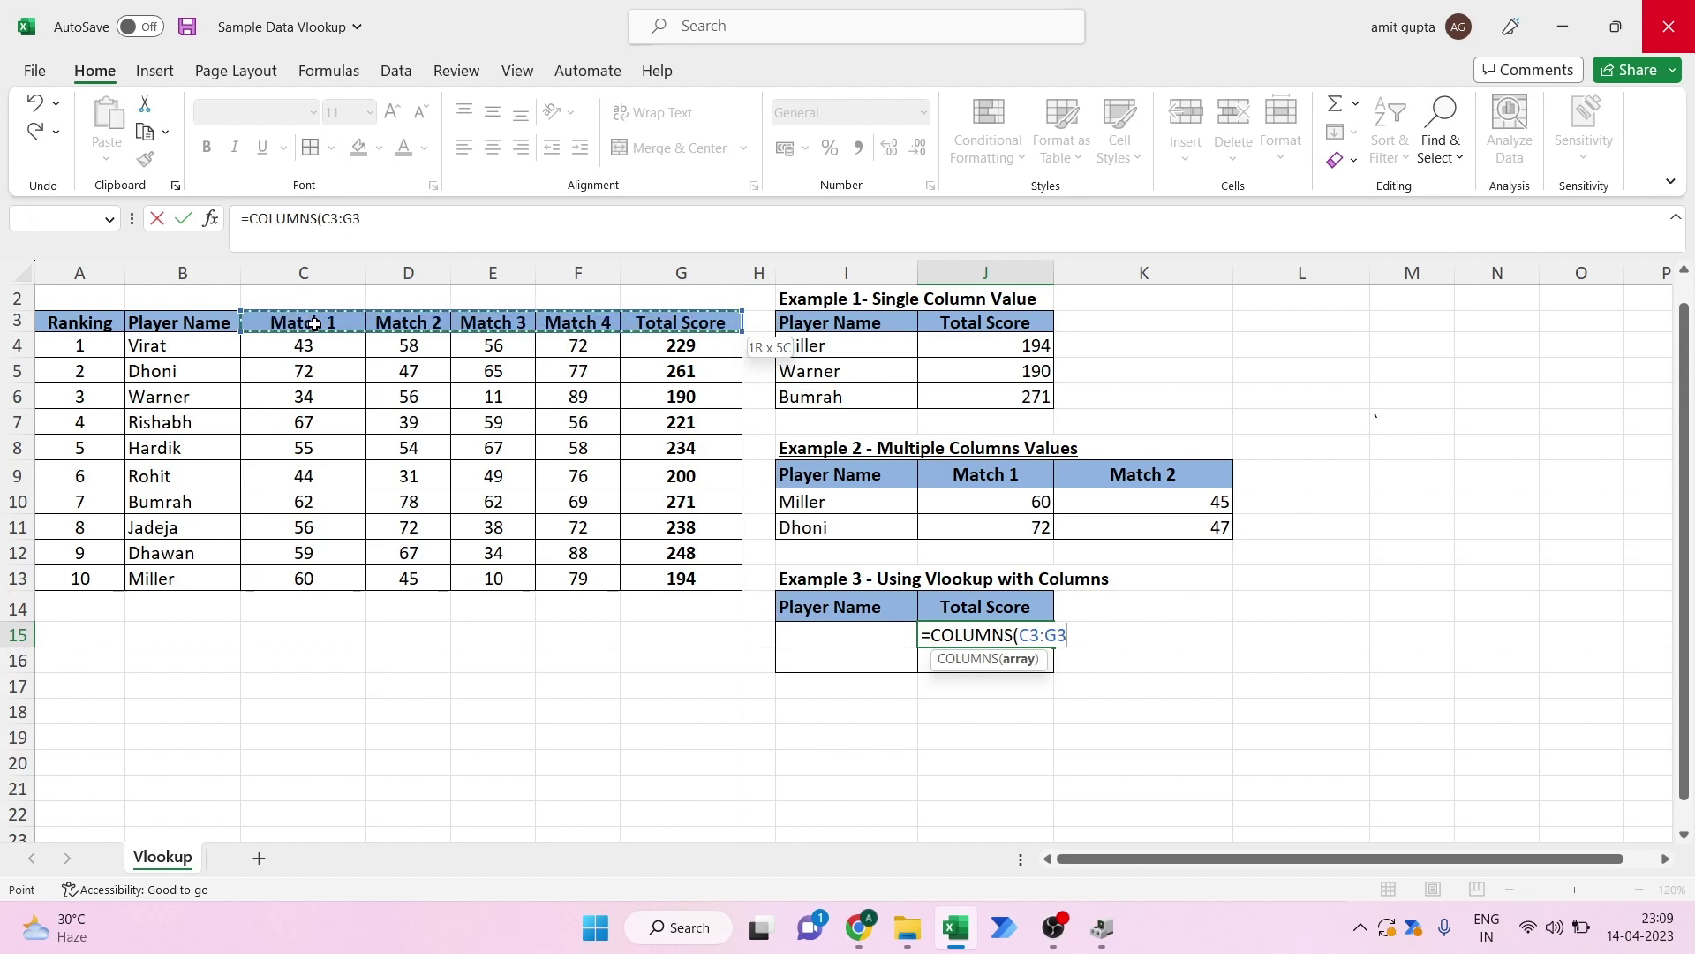
type(")")
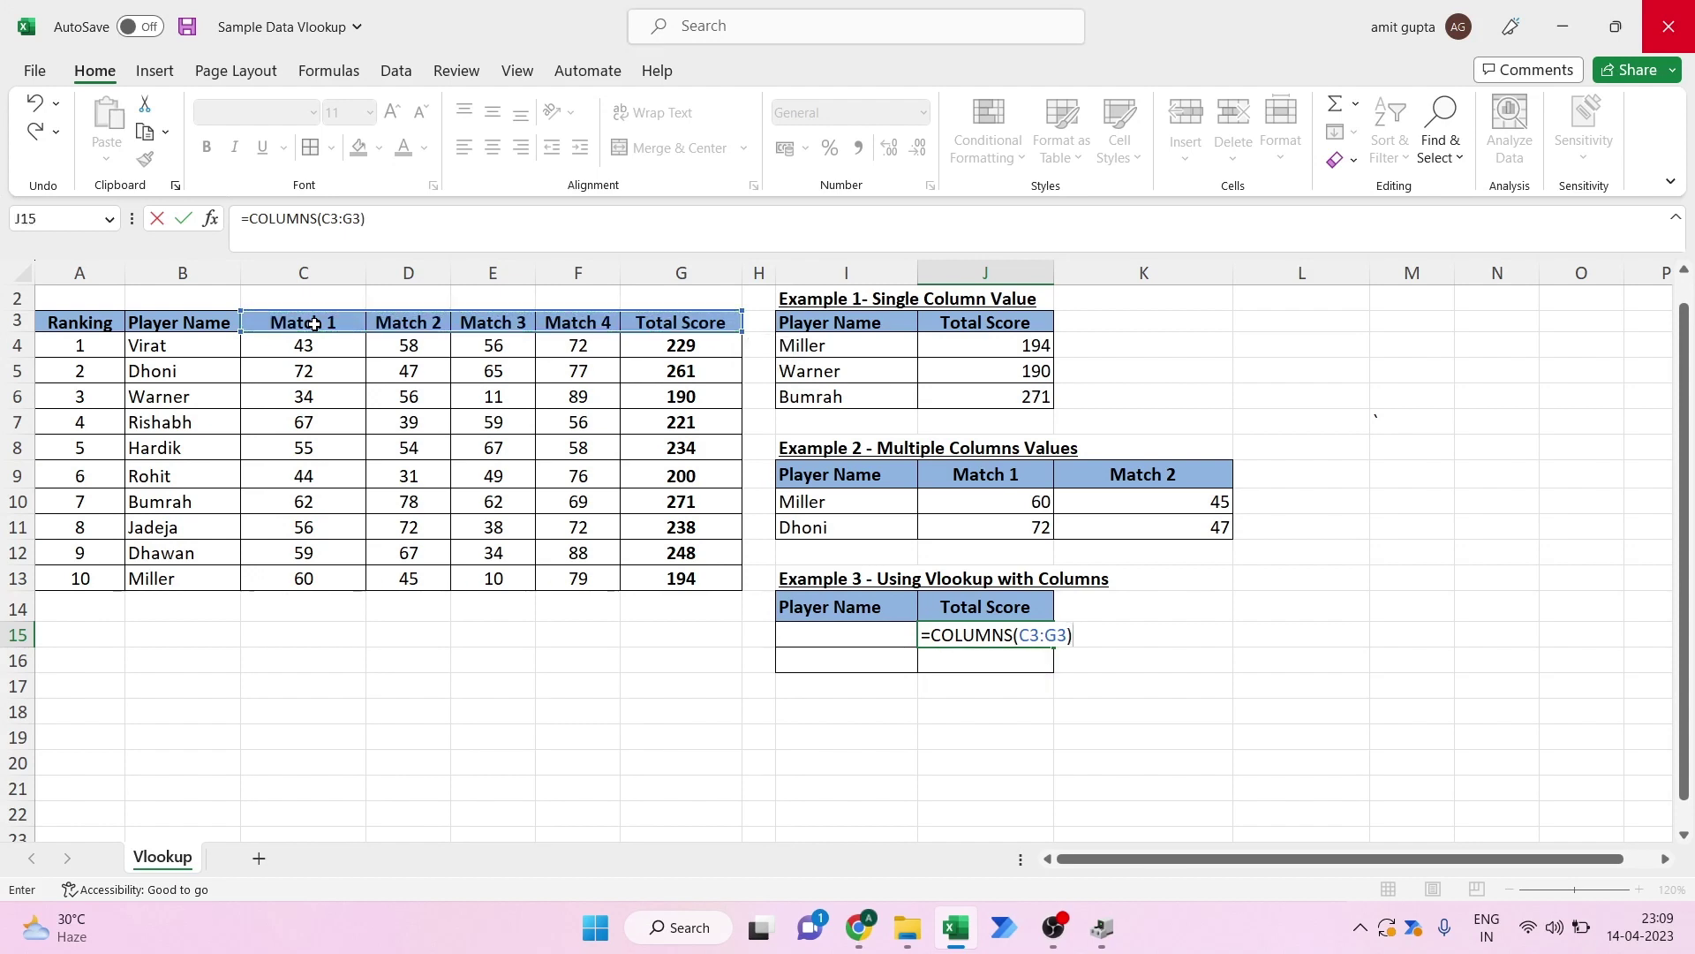
key("ctrl+Return")
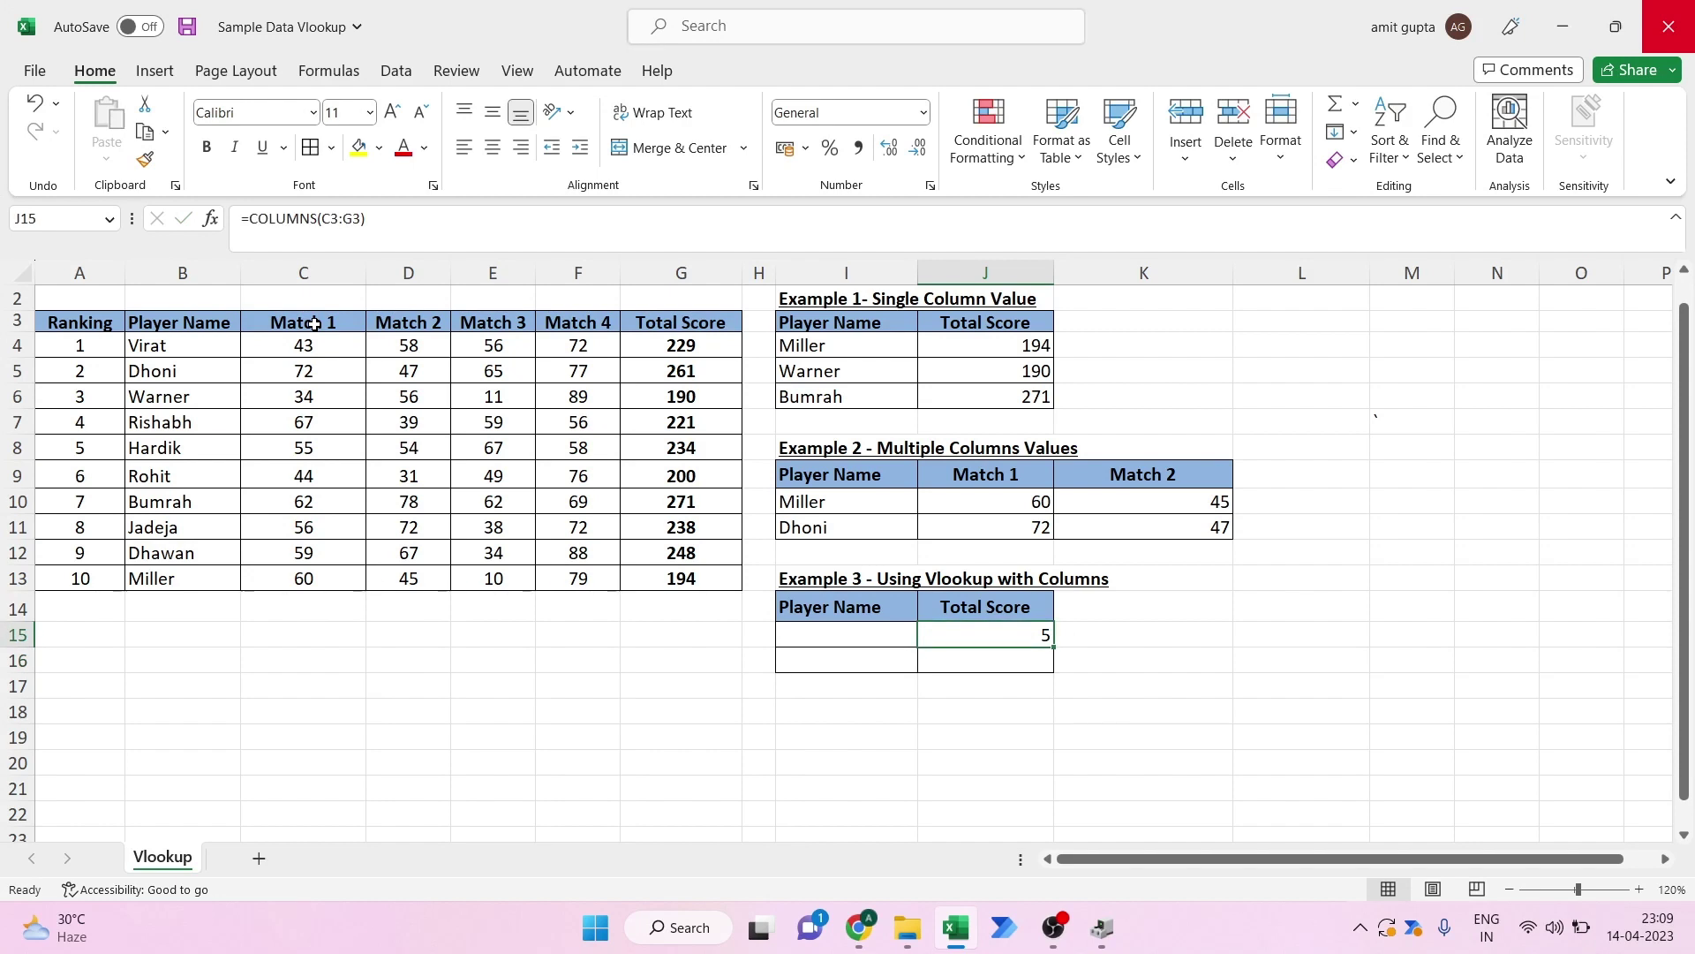
key("Delete")
Step: Enter Miller as the player name in cell I15 of Example 3
key("Left")
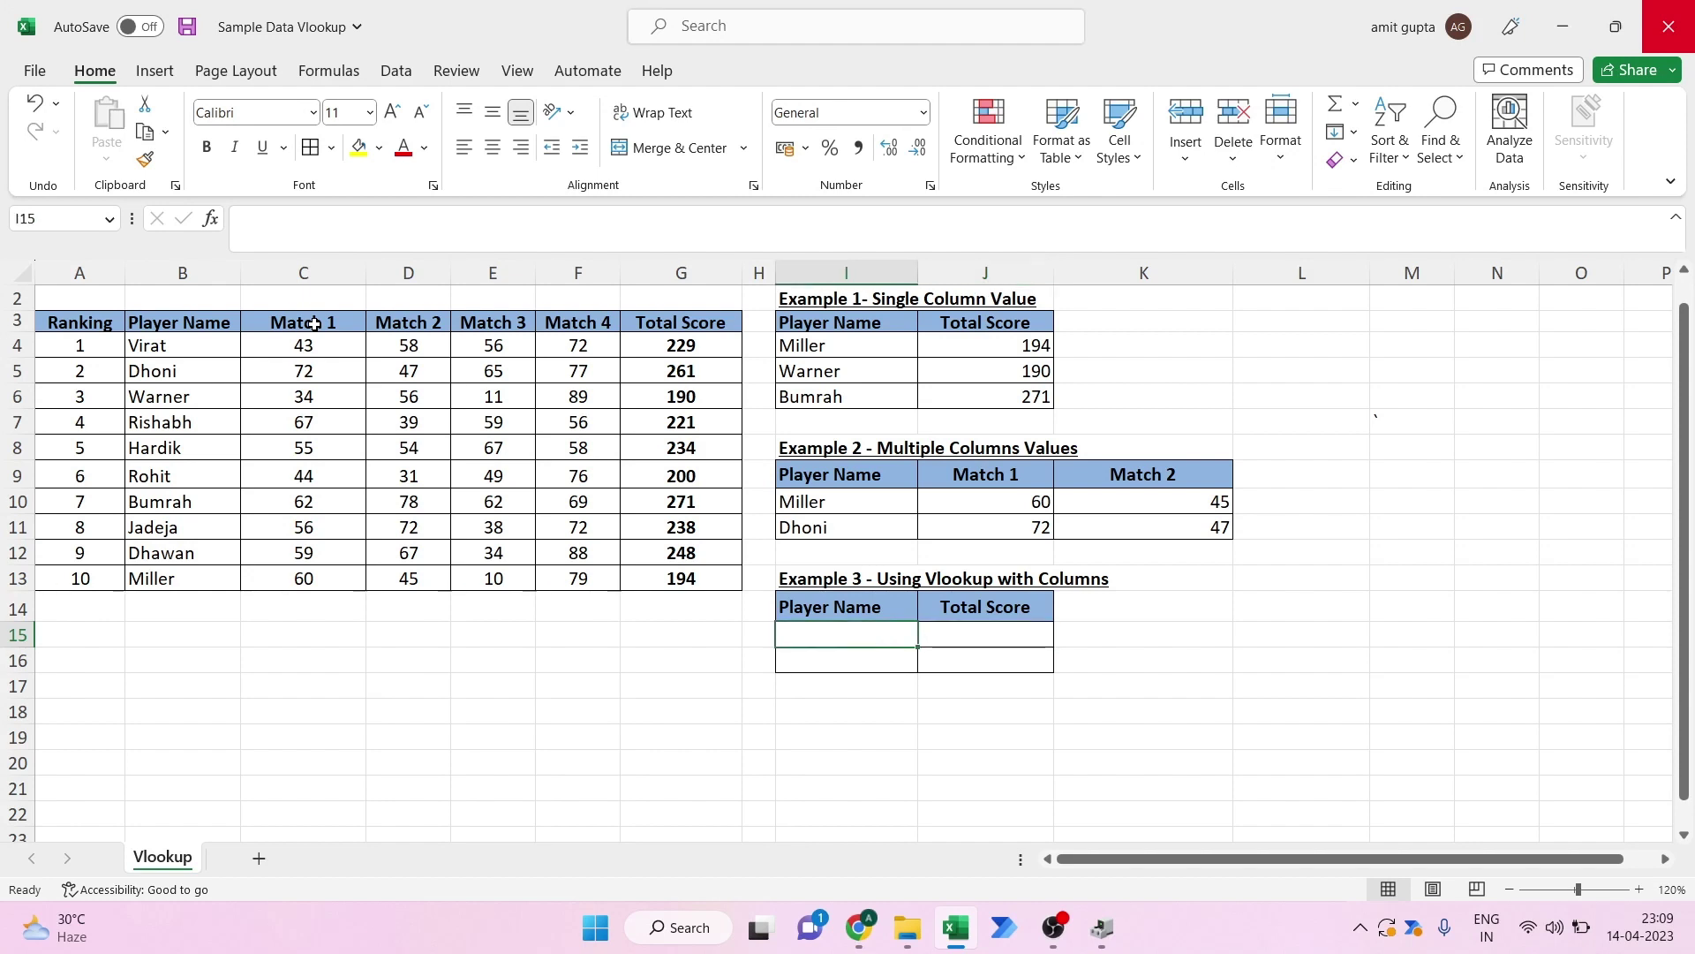
type("Miller")
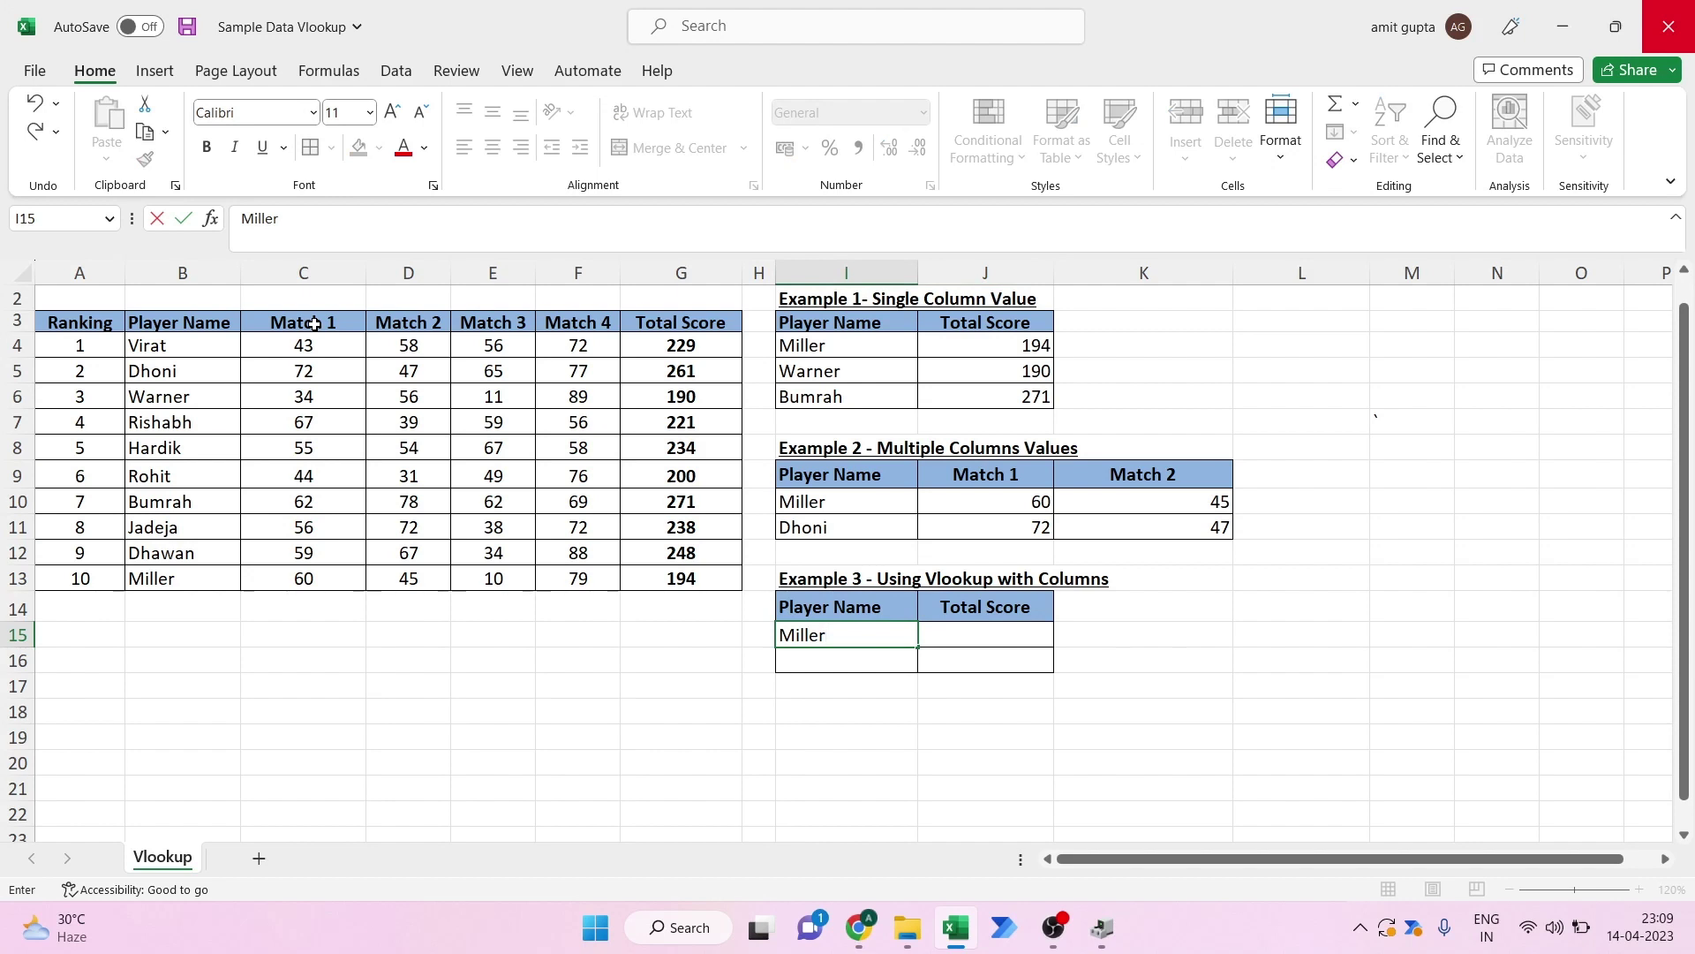
key("Return")
Step: Start a VLOOKUP in J15 under Total Score with I15 as the lookup value
key("Up")
key("Right")
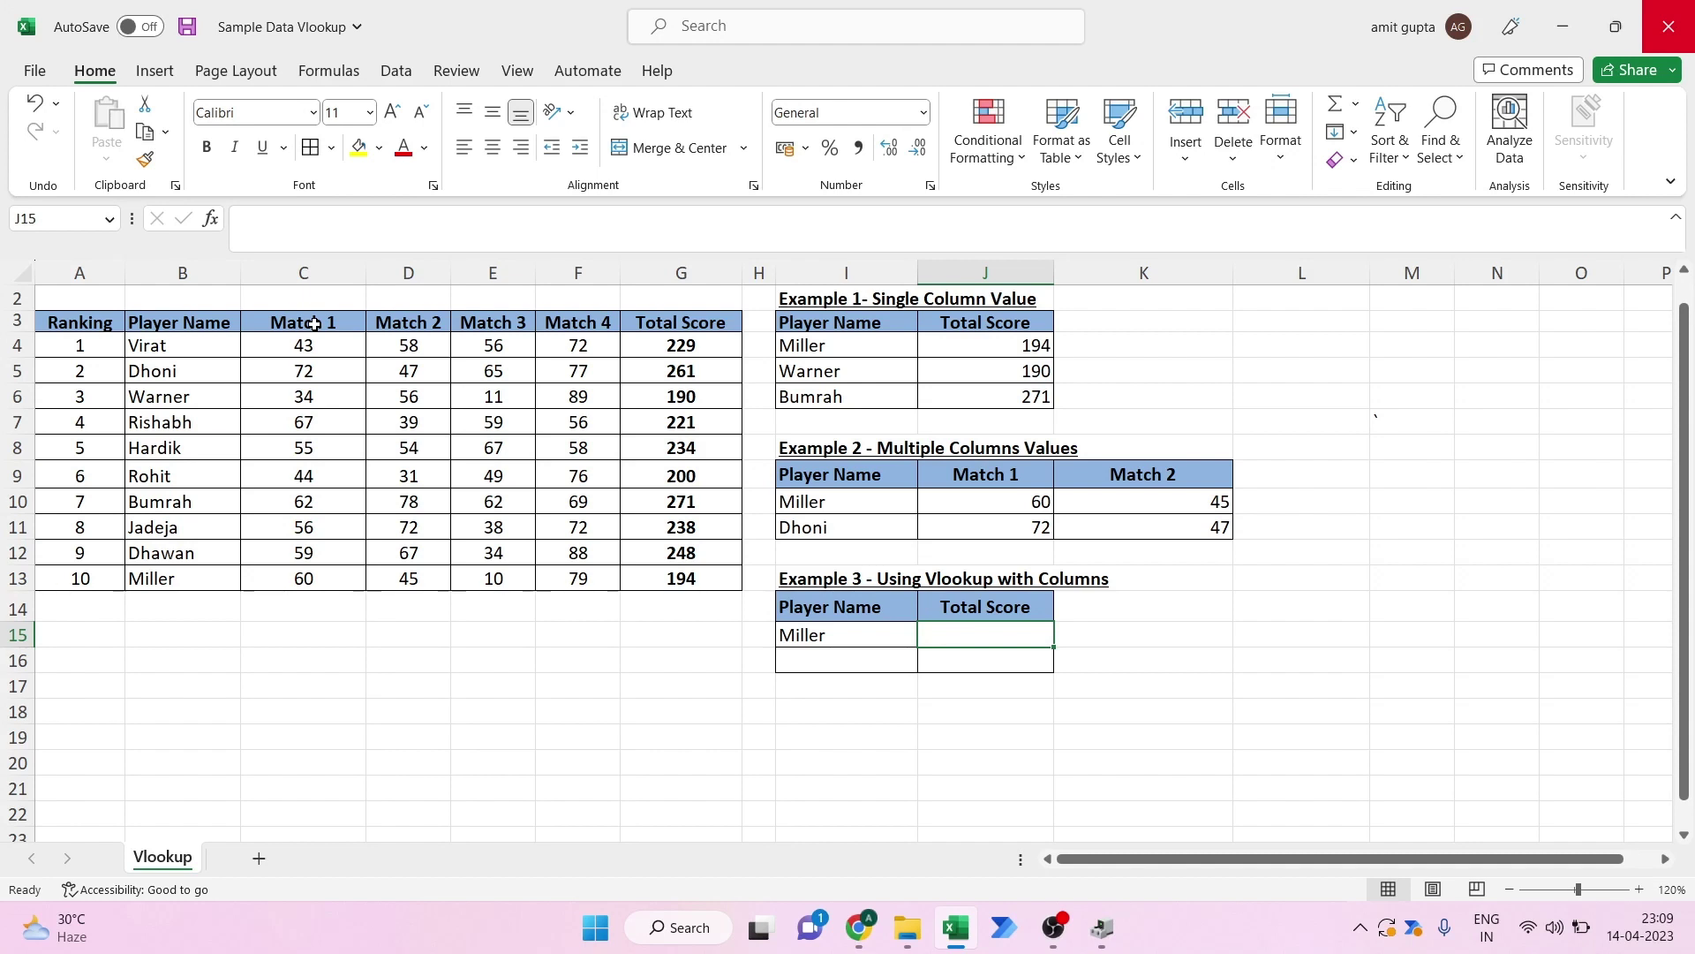
type("=vlo")
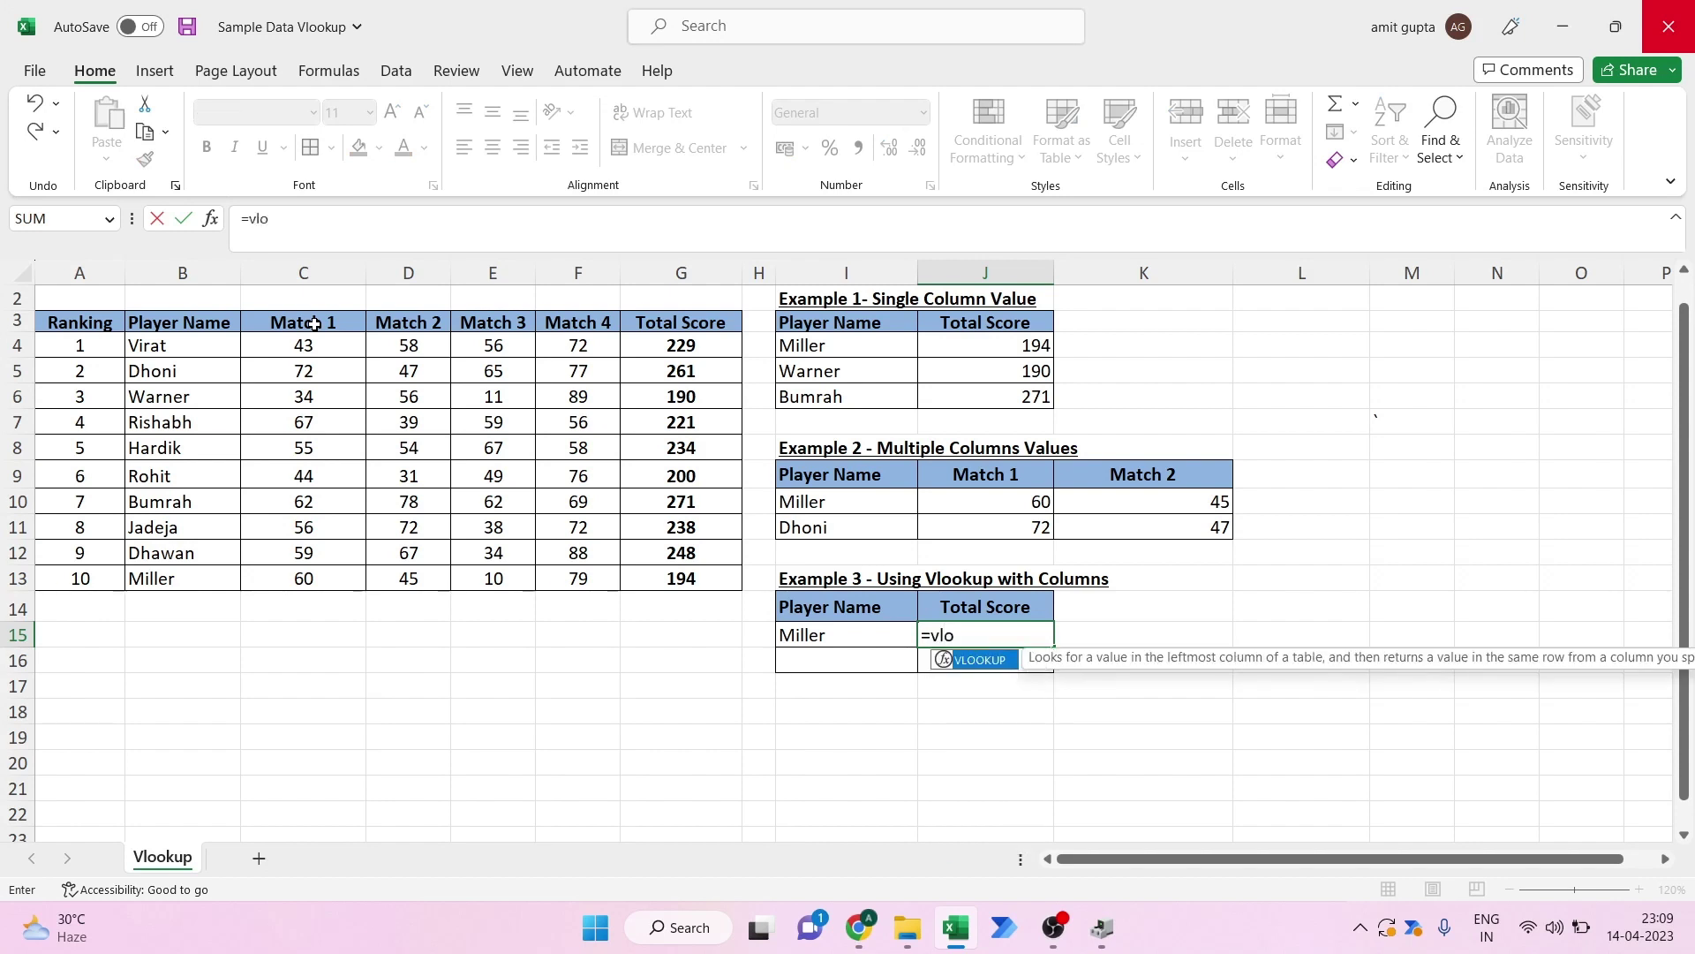
key("Tab")
key("Left")
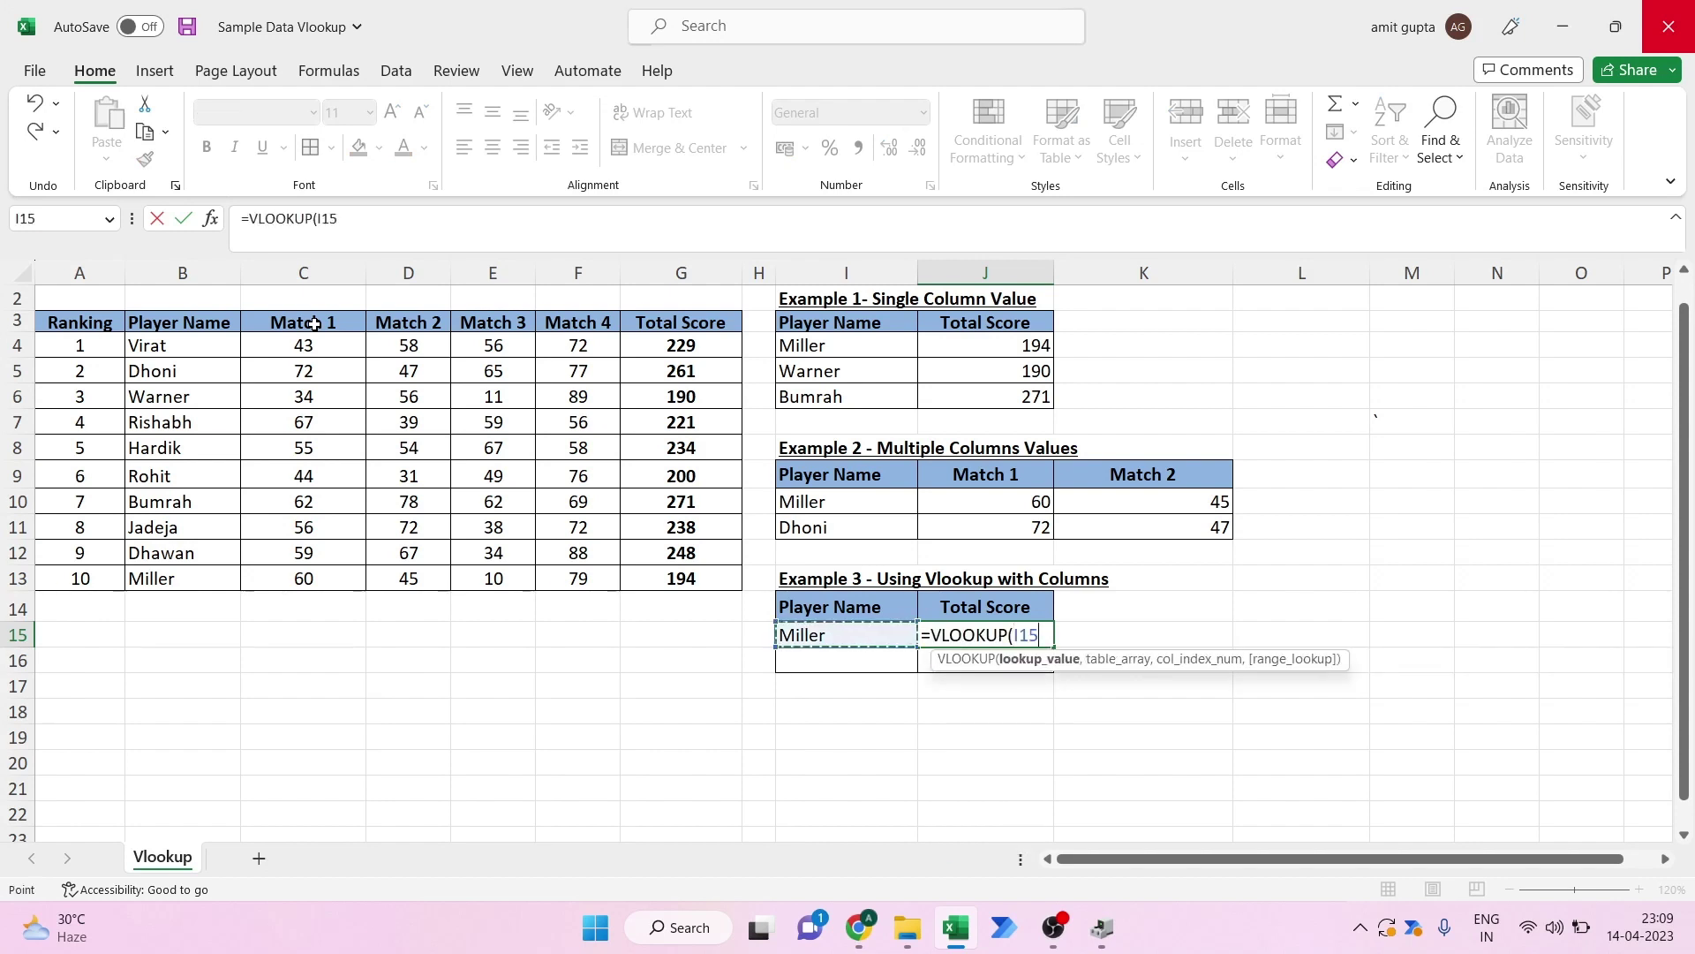
type(",")
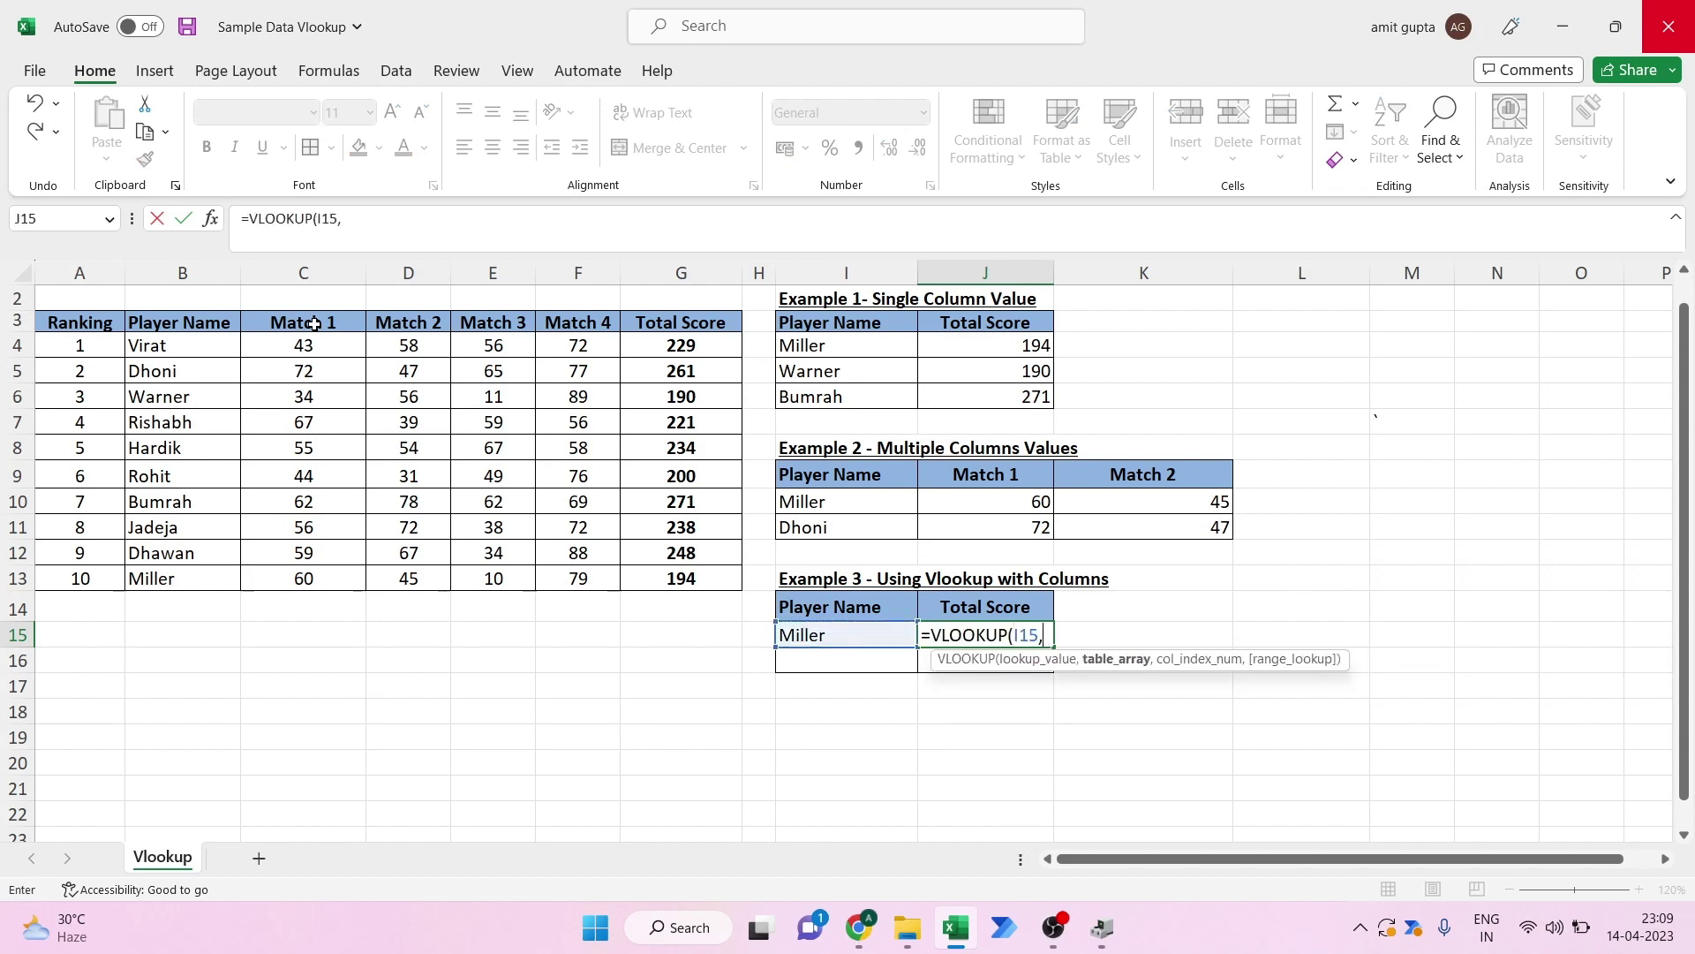
Step: Add the player data B4:G13 as the VLOOKUP's table array in J15, locked with absolute references as $B$4:$G$13
left_click(183, 354)
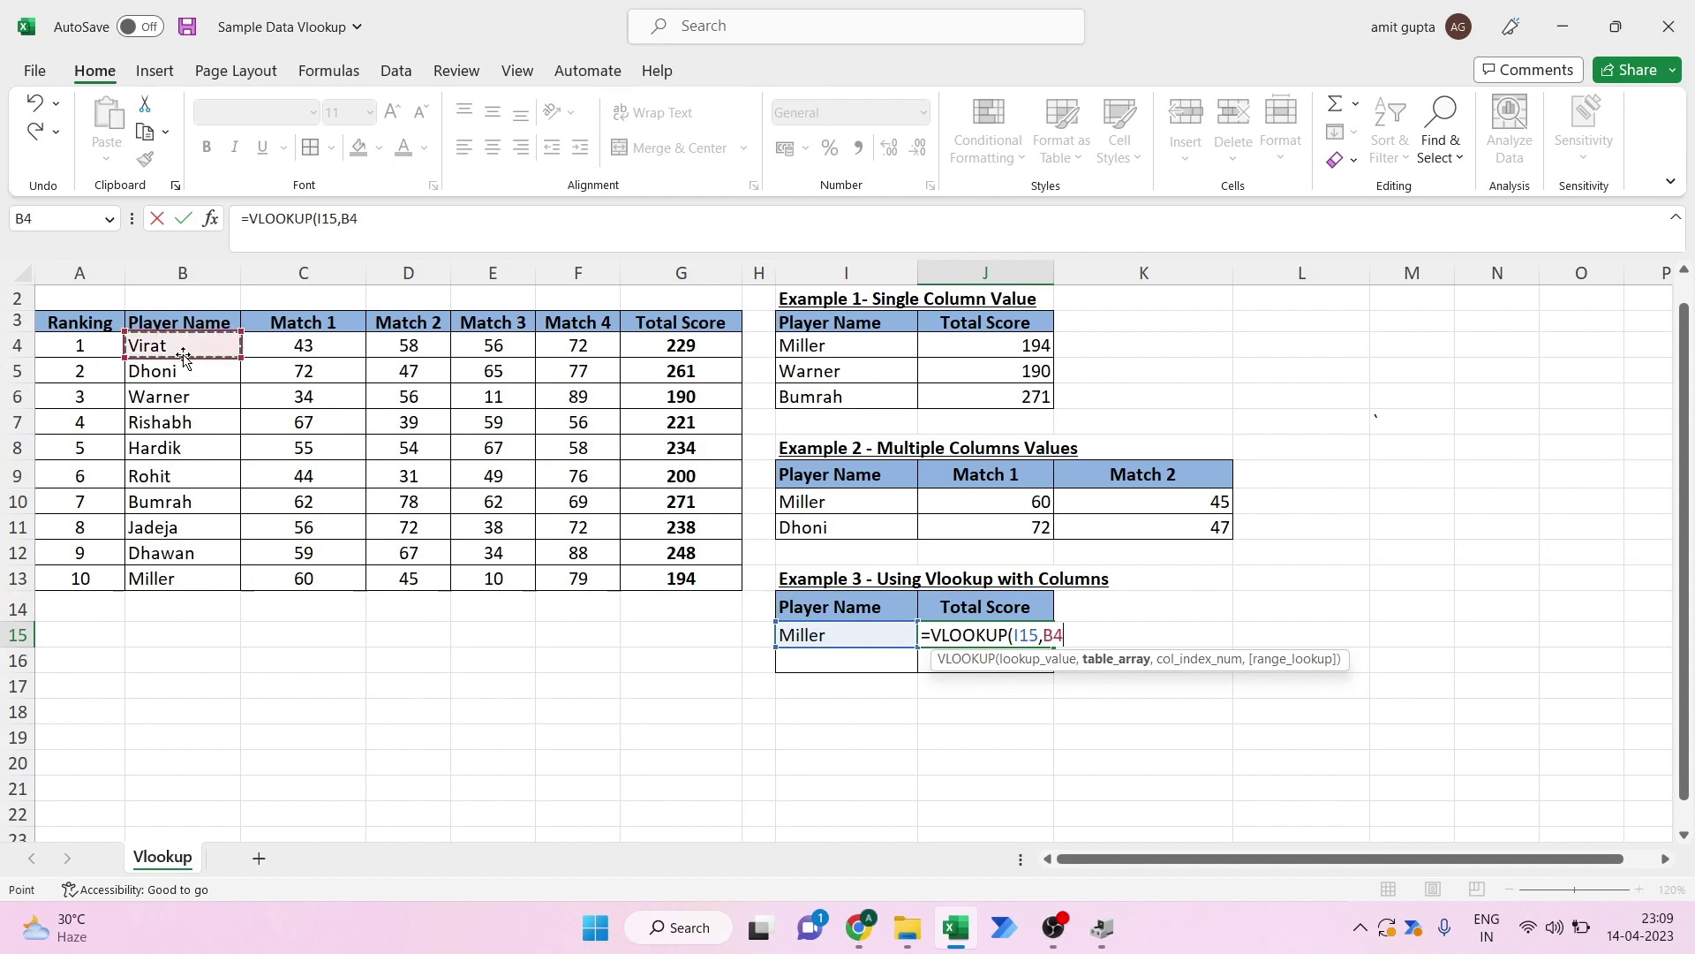
key("ctrl+shift+Down")
key("shift+Right")
key("shift+Right")
key("shift+Right")
key("shift+Right")
key("shift+Right")
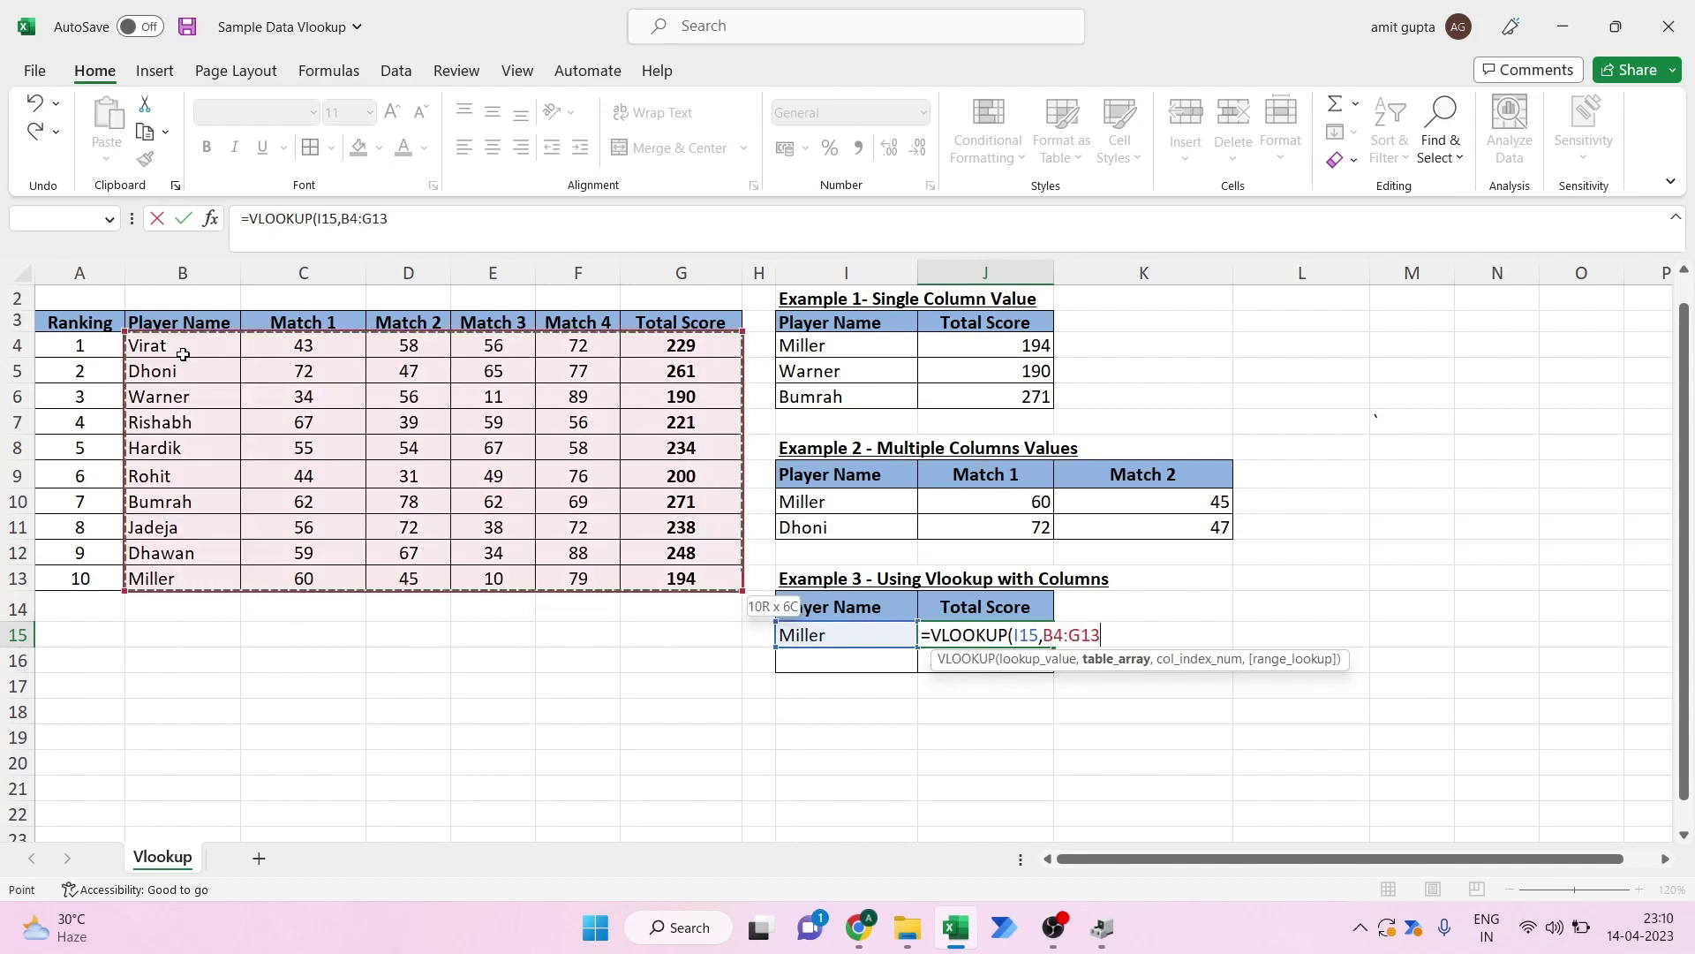
key("F4")
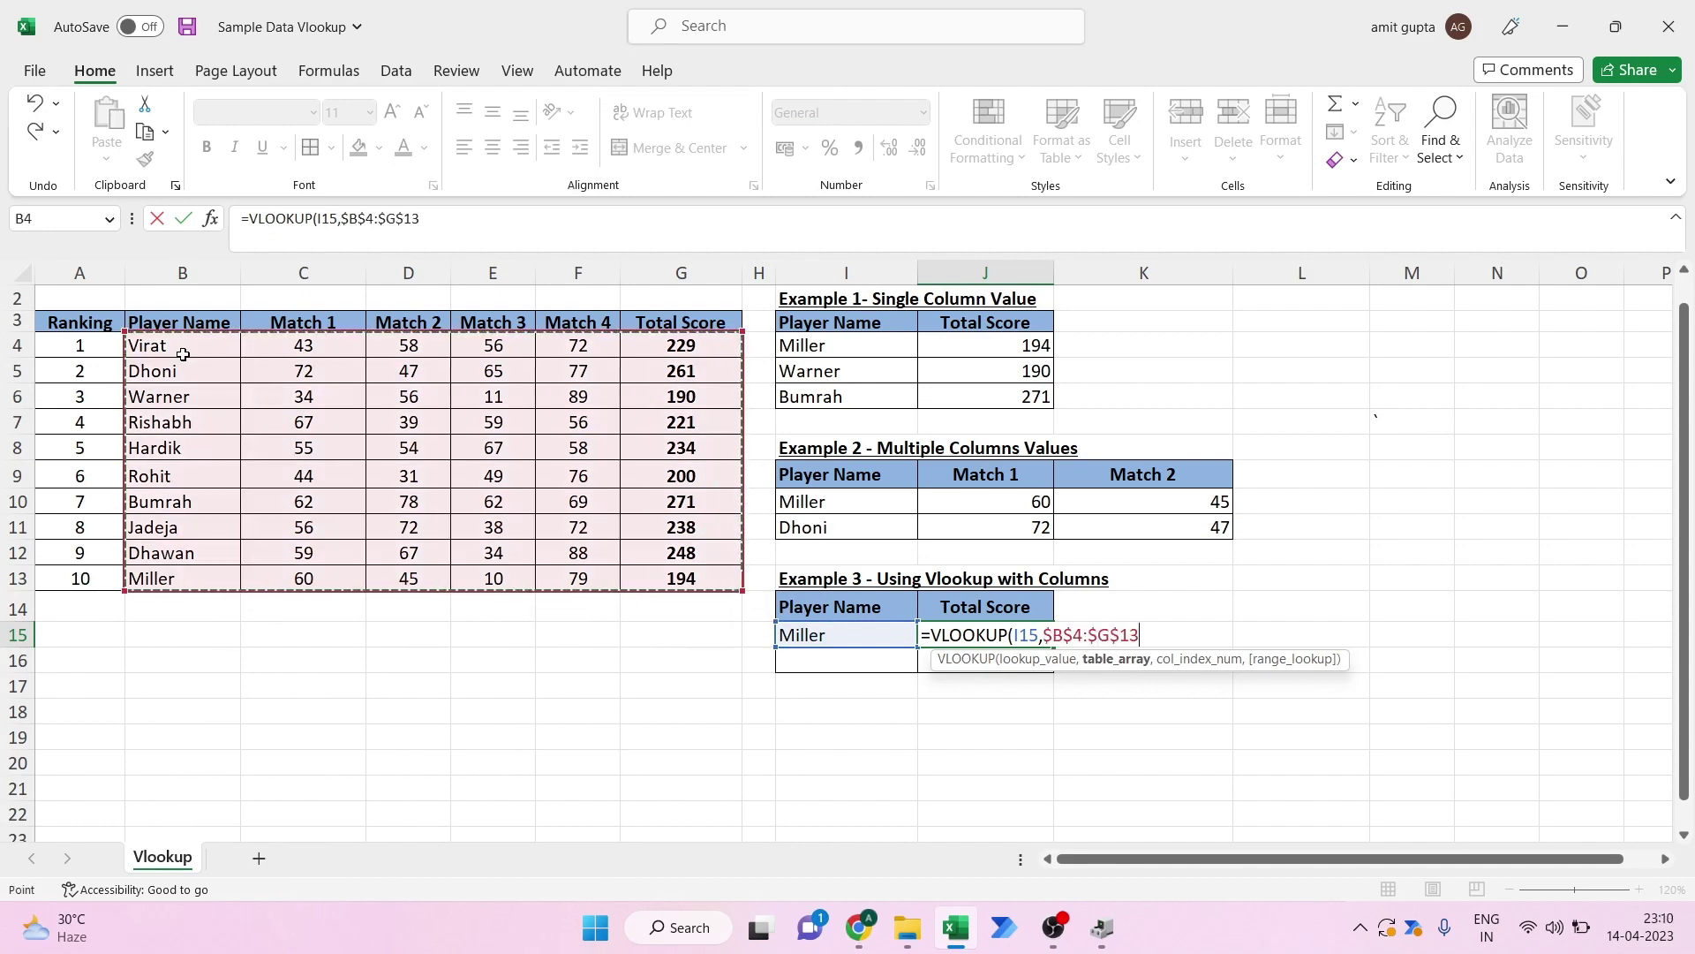
type(",")
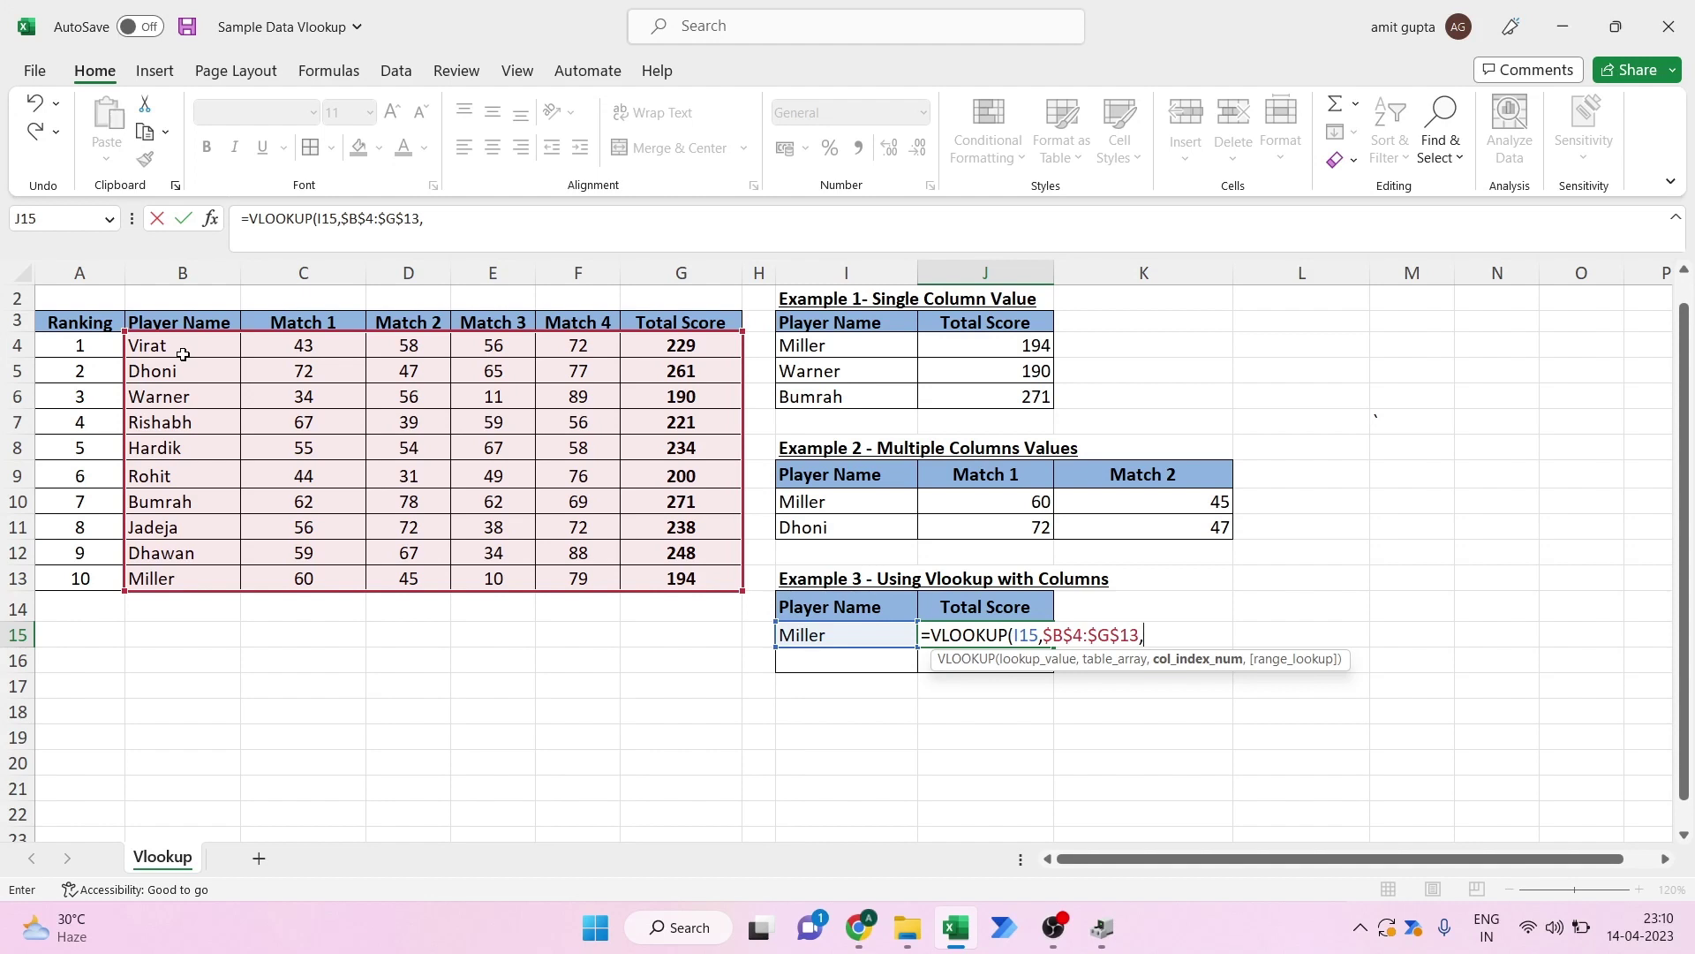
Step: Supply the VLOOKUP's column index in J15 with a COLUMNS function over the headers B3:G3, from Player Name to Total Score
type("colu")
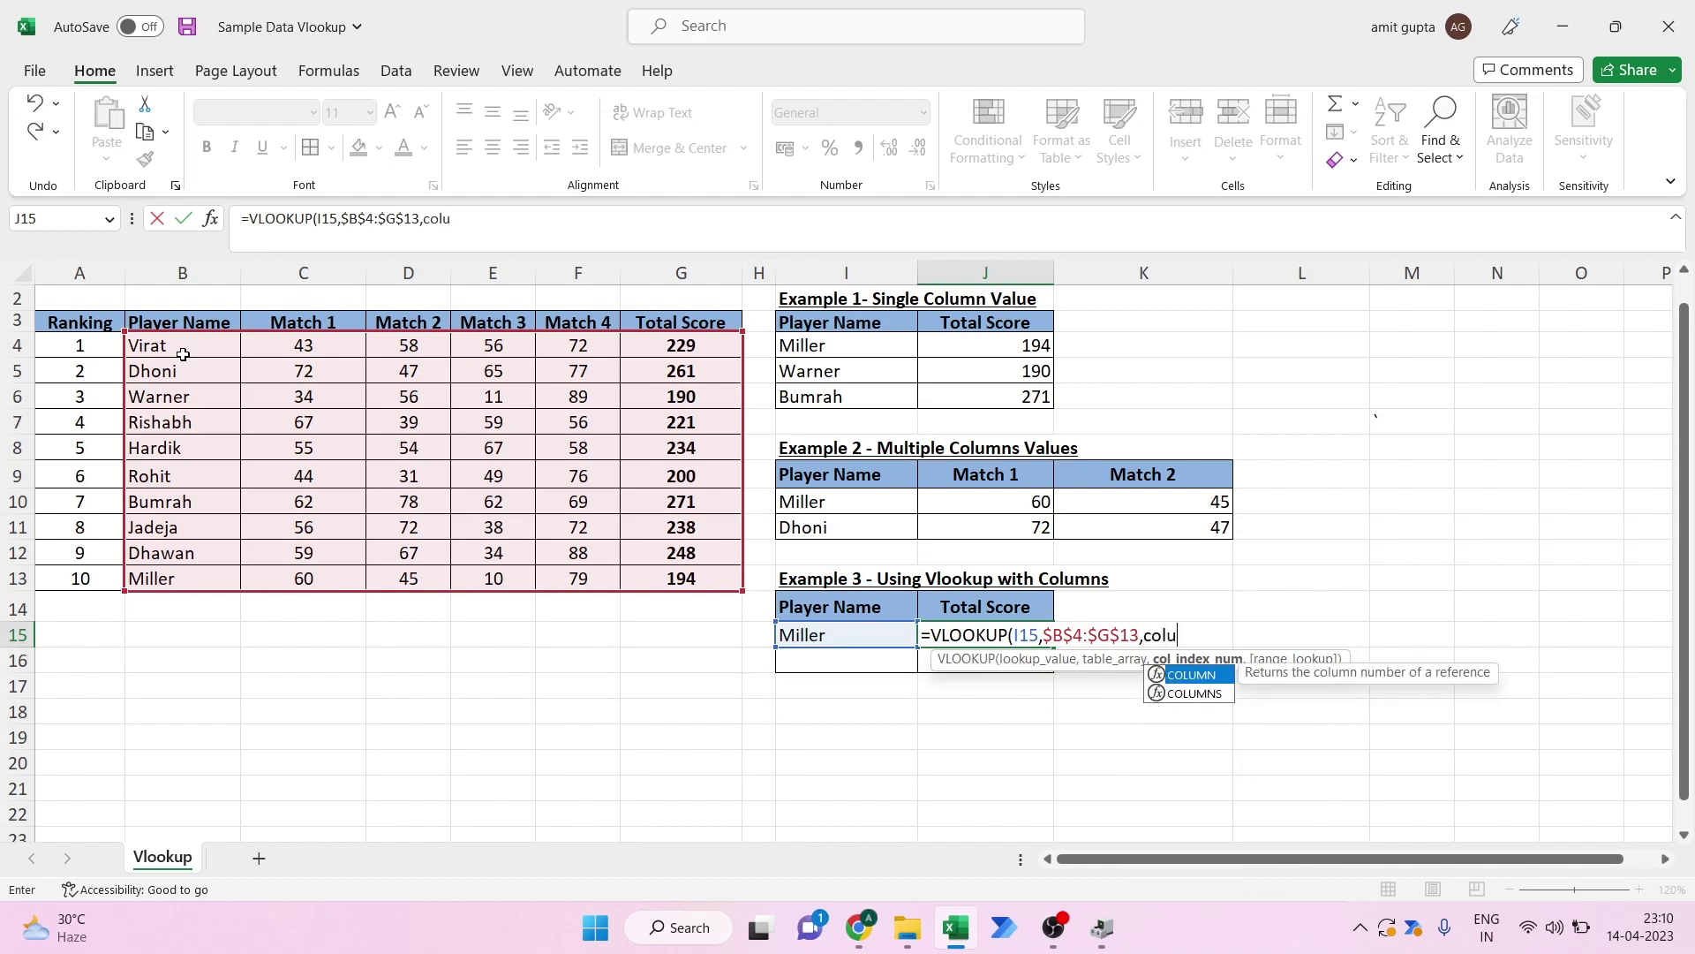
type("mns(")
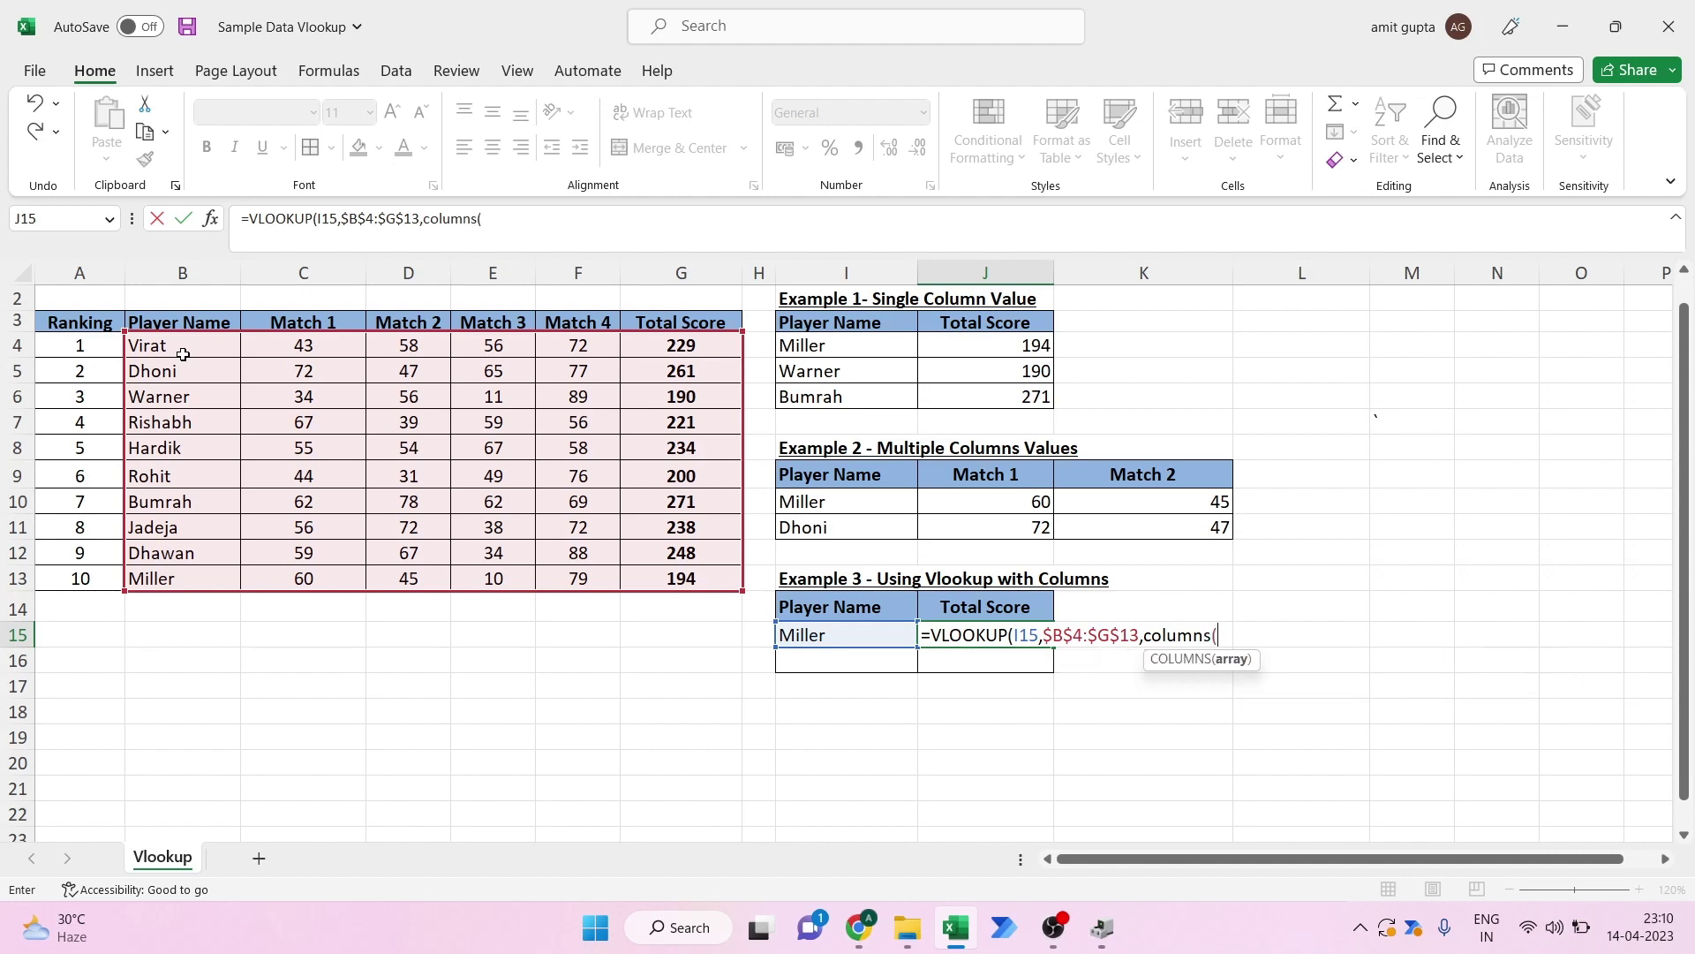
left_click(203, 323)
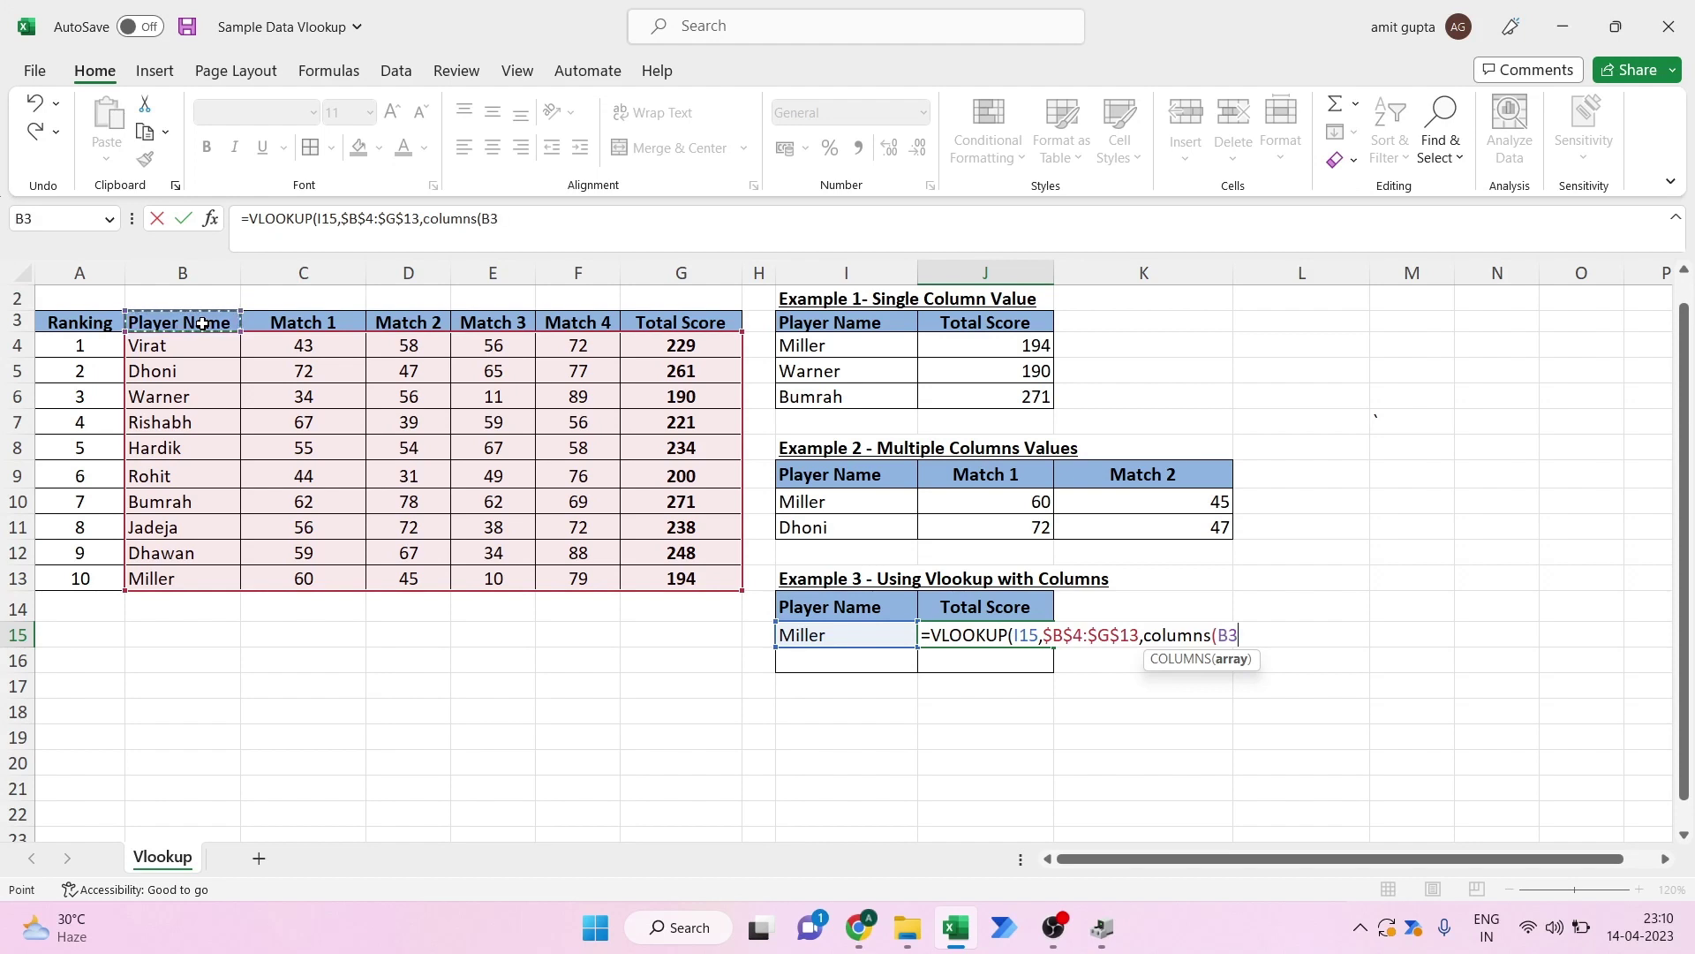
key("shift+Right")
key("shift+Right")
key("shift+Right")
key("shift+Right")
key("shift+Right")
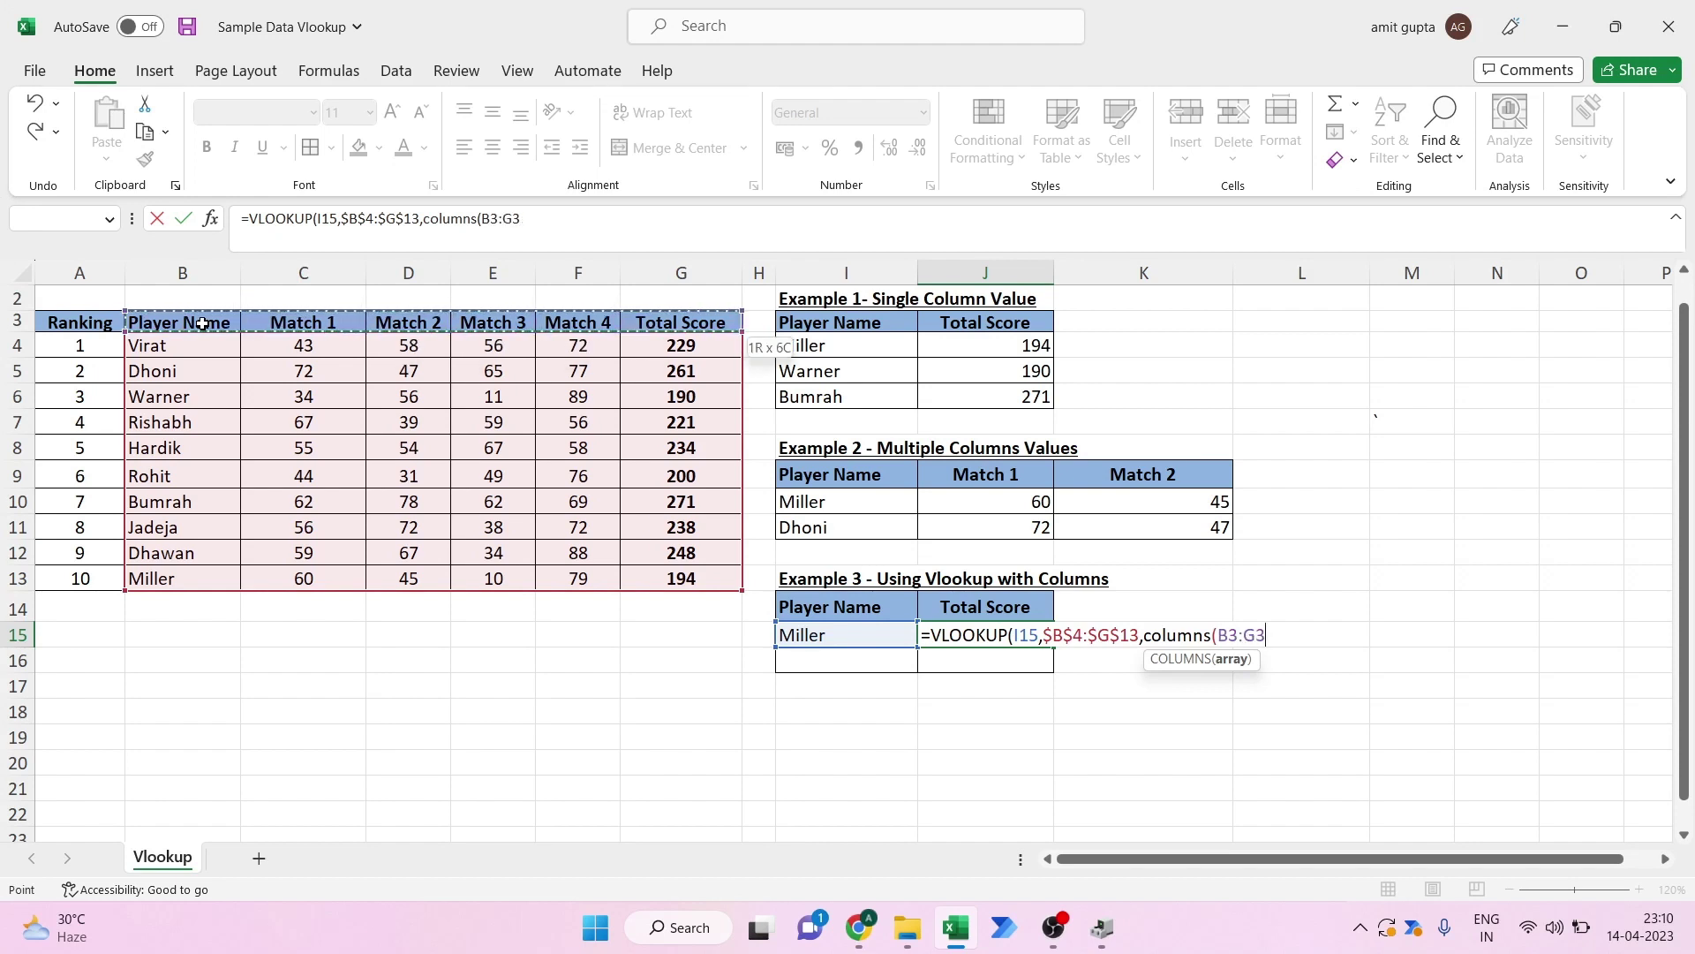
Step: Complete the J15 formula with 0 for an exact match and accept the proposed closing-parenthesis correction
type("),0")
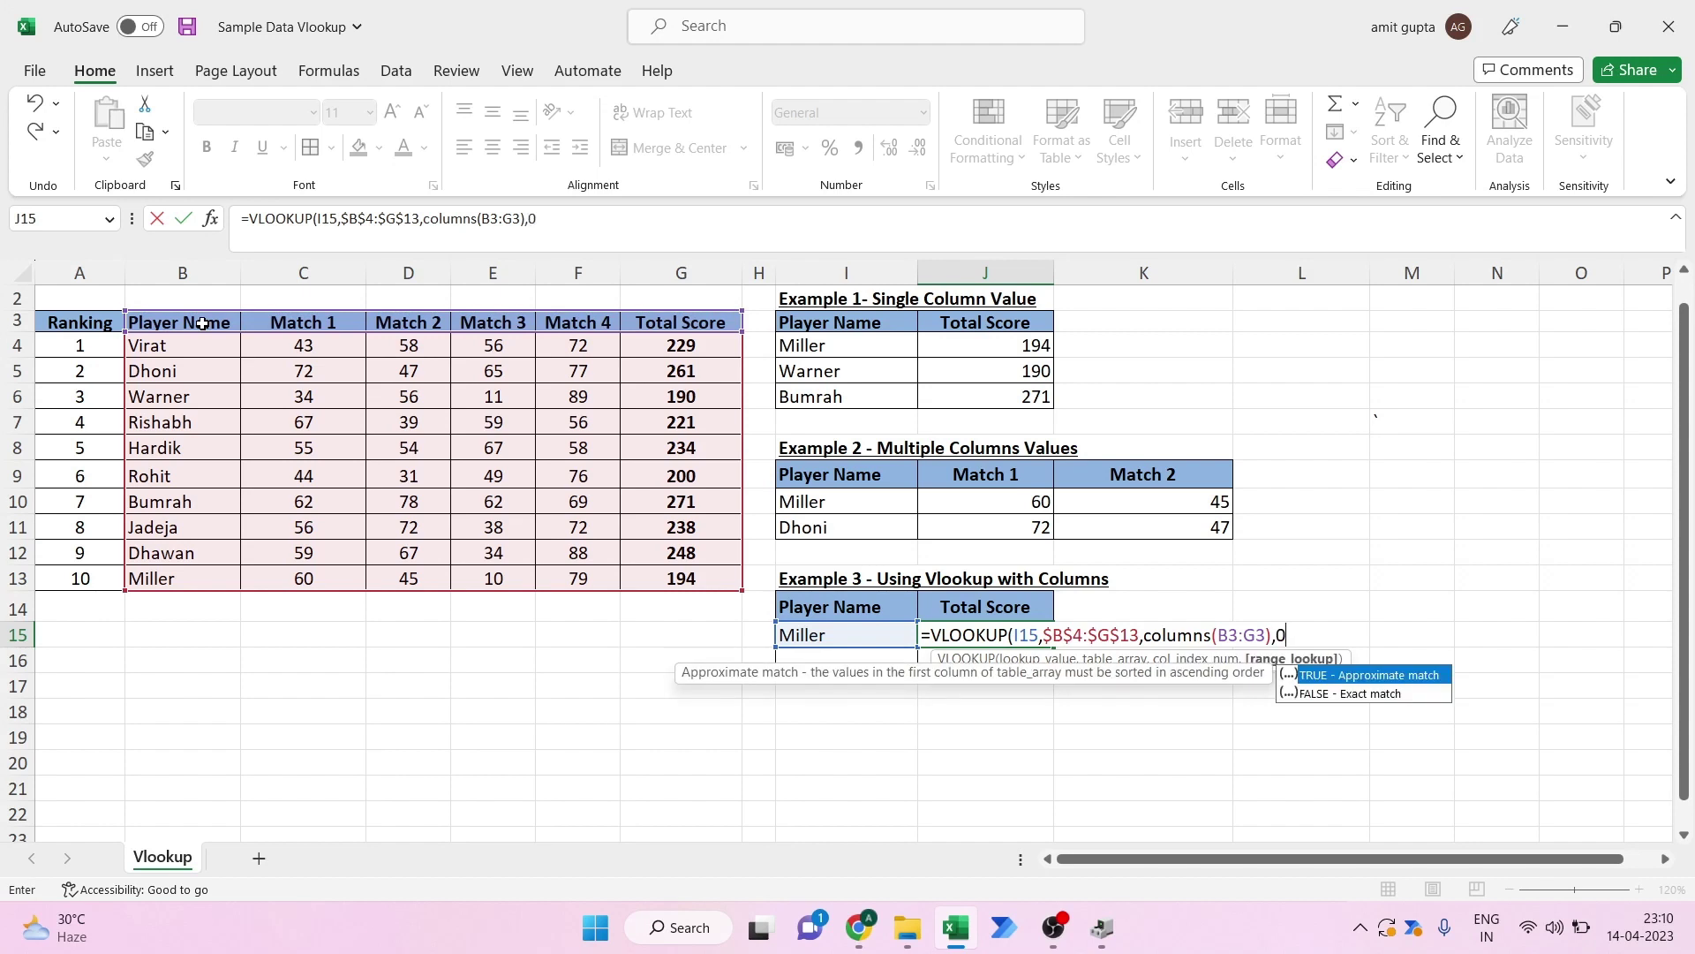
key("Return")
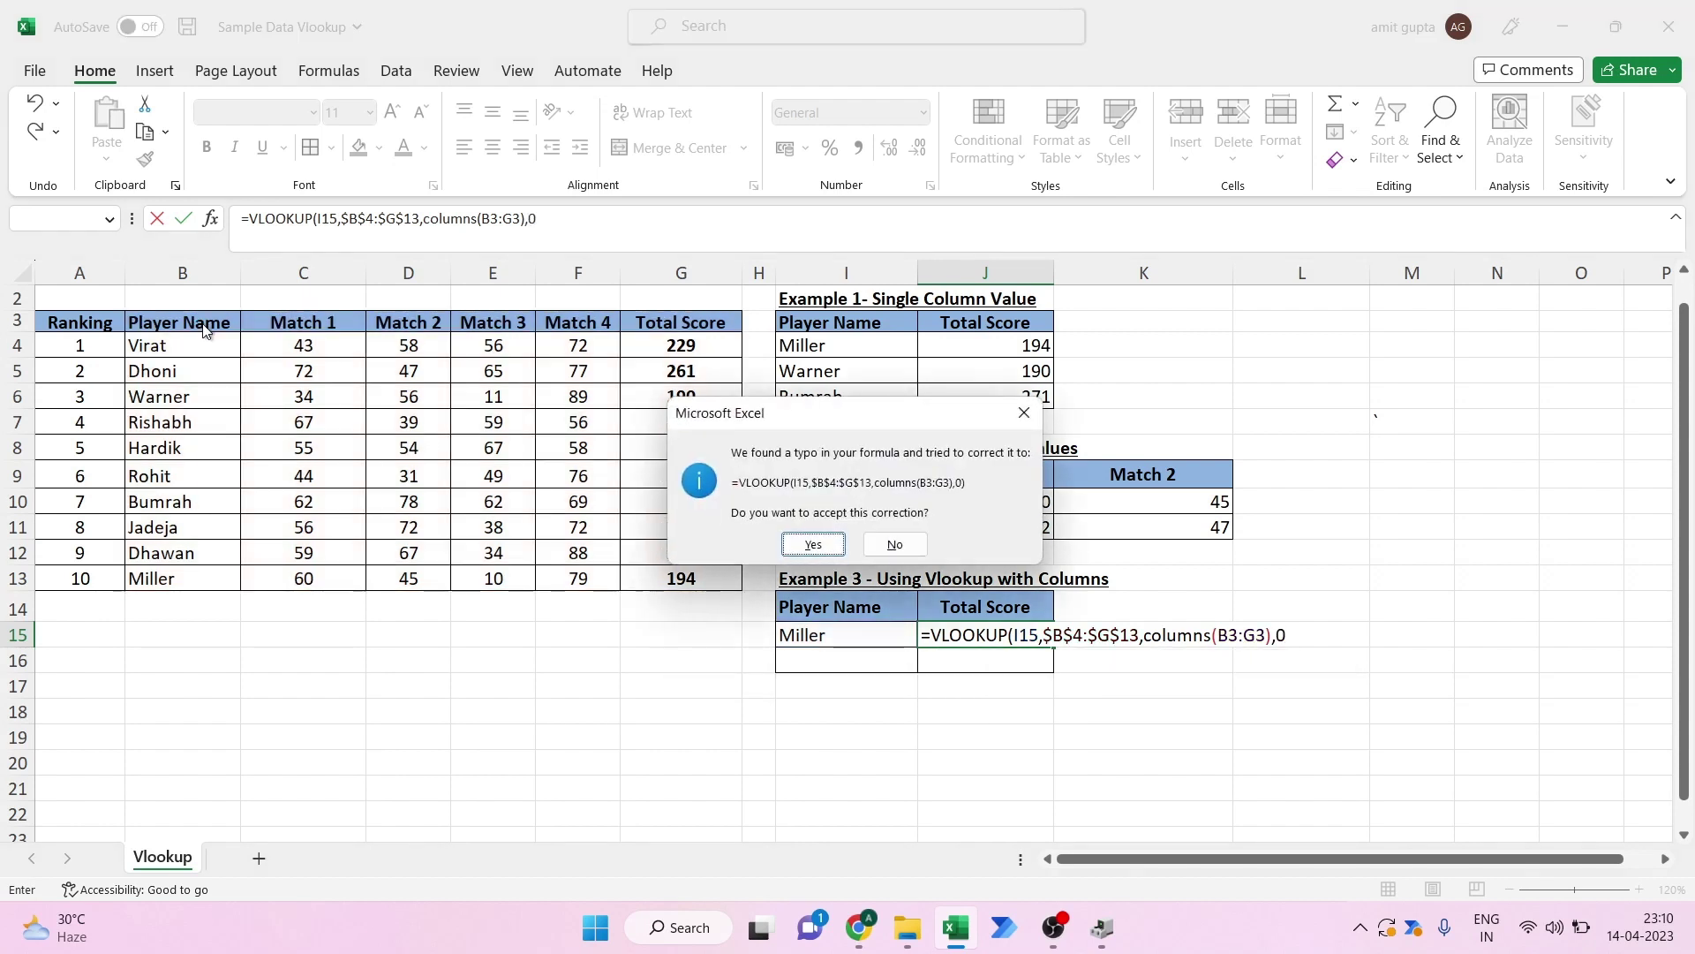
left_click(827, 546)
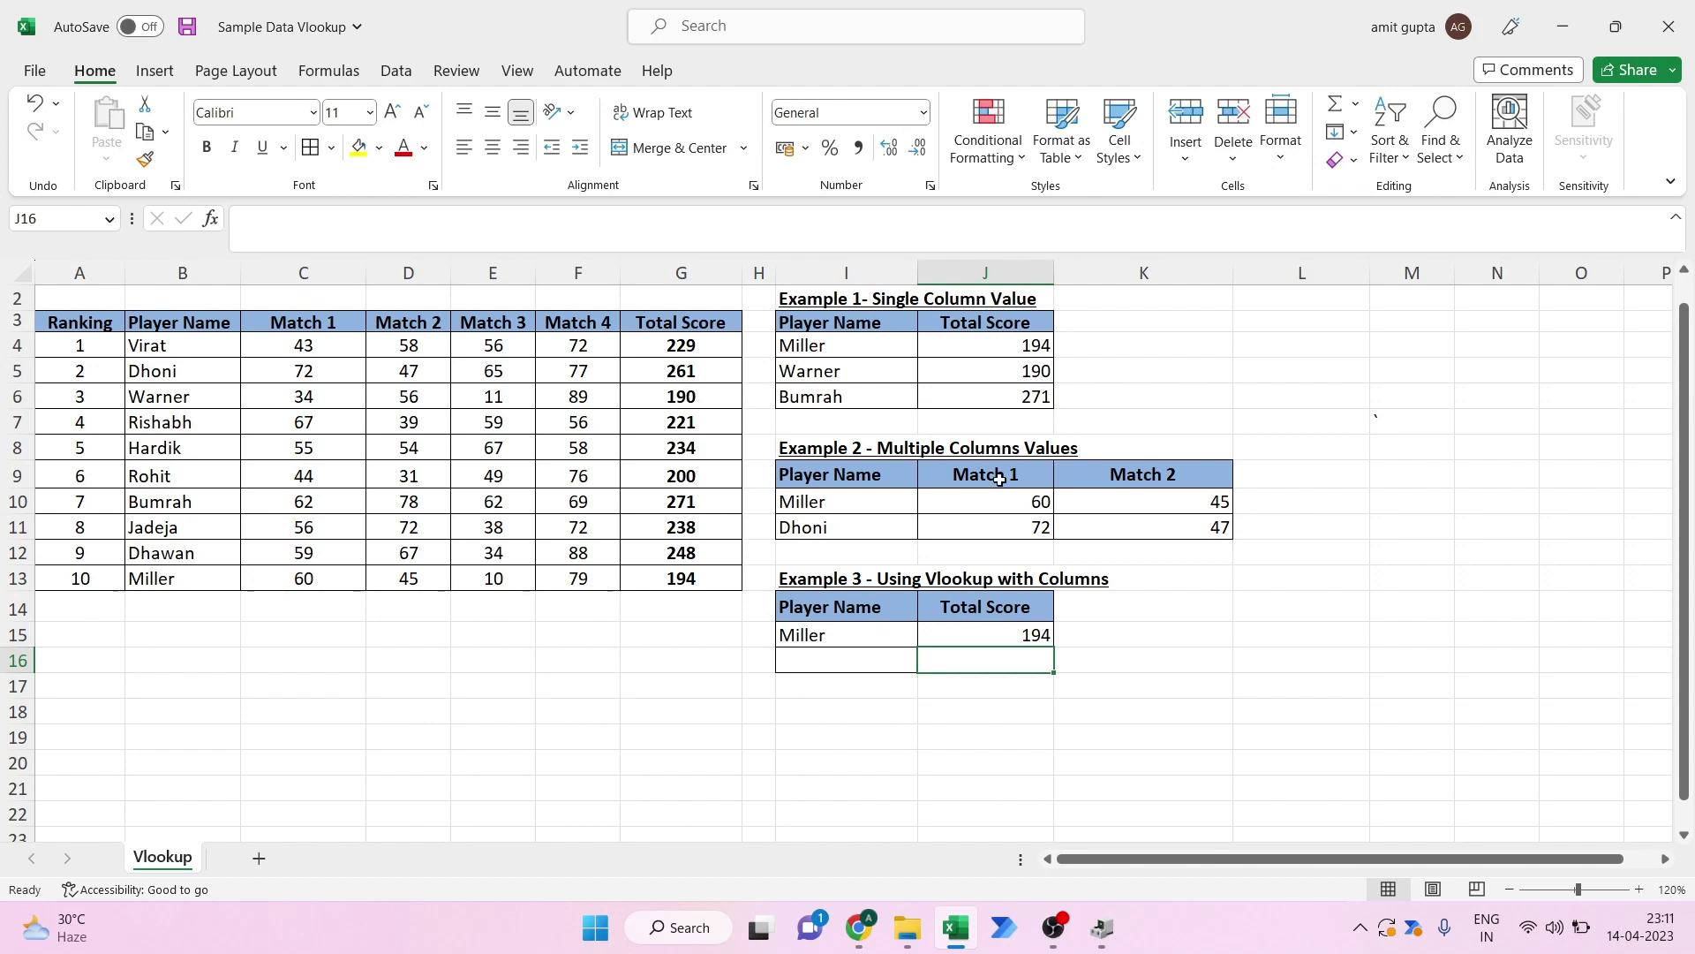
Step: Shorten the player name in cell I11 of Example 2 to Dhon to test the lookup with a misspelled name
left_click(837, 533)
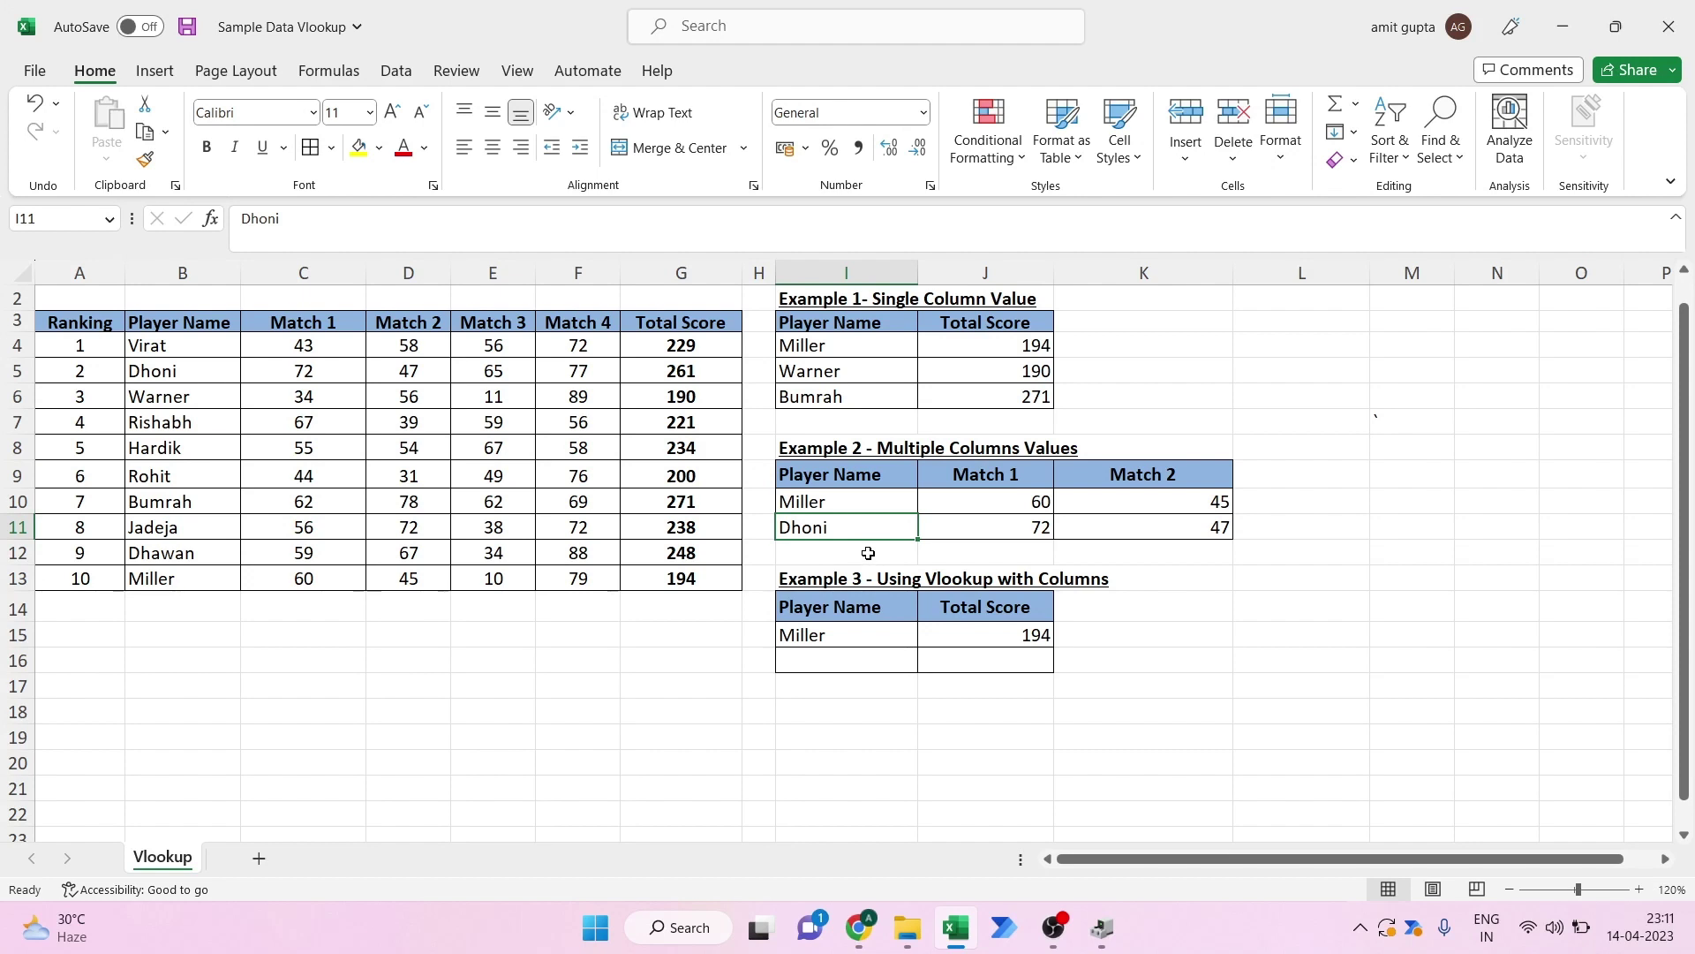
left_click(897, 221)
key("BackSpace")
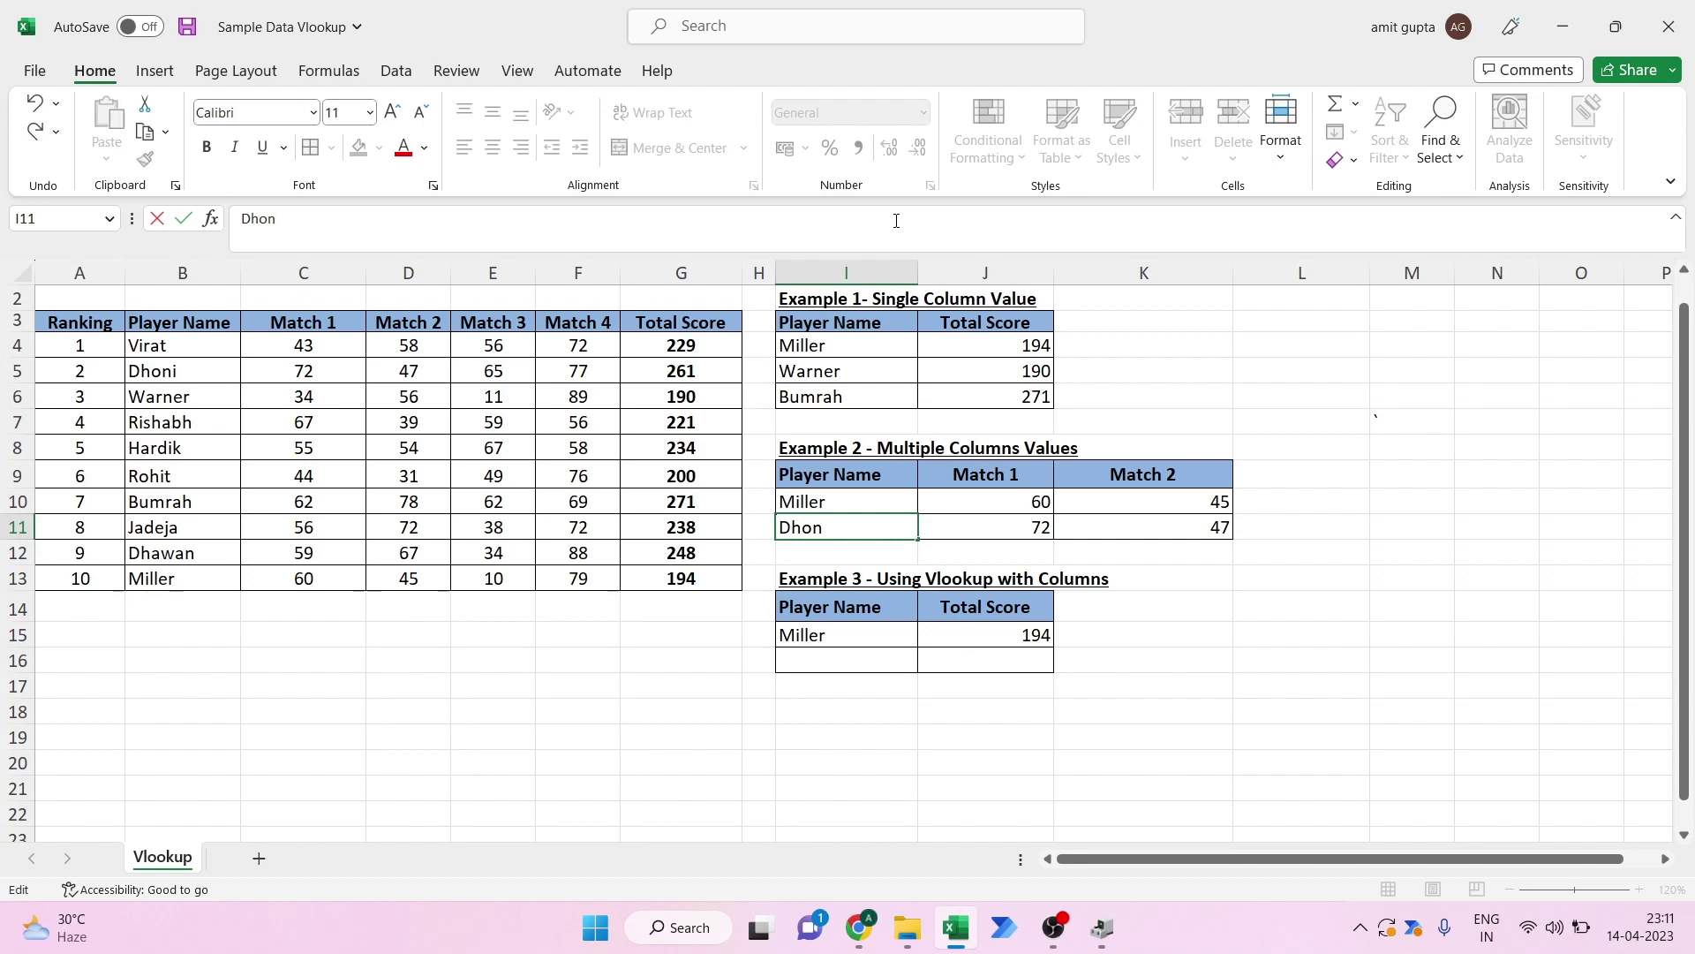
key("Return")
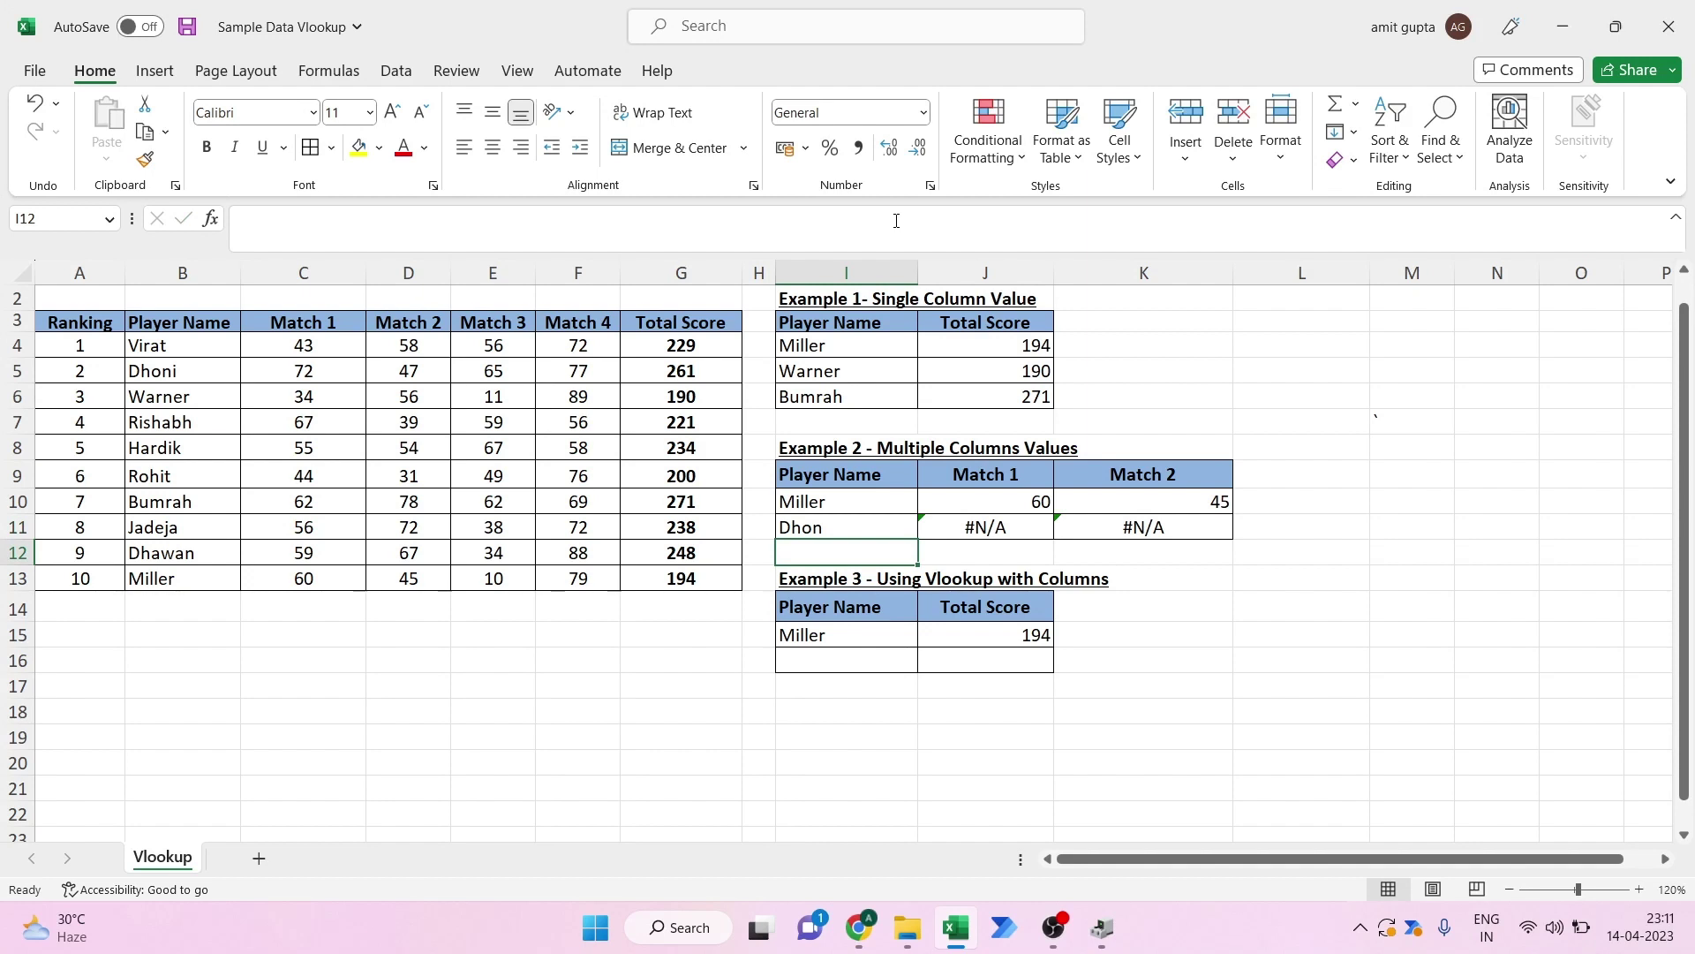
Step: Correct the player name in cell I11 of Example 2 back to Dhoni
key("Up")
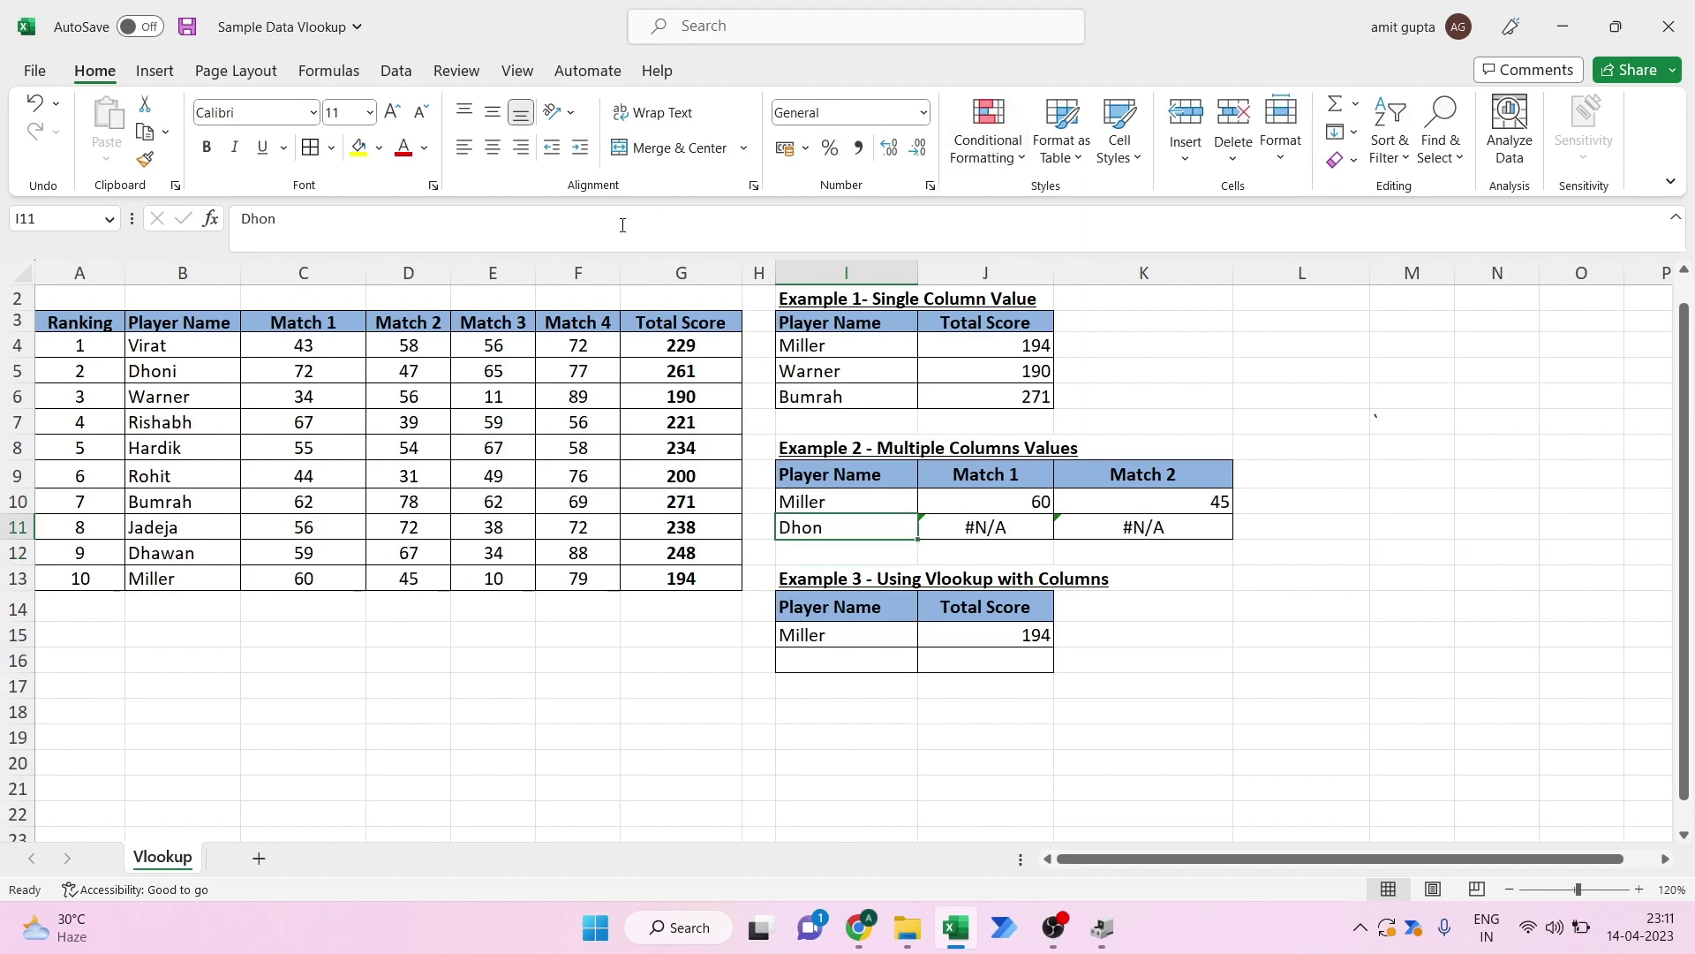
left_click(622, 225)
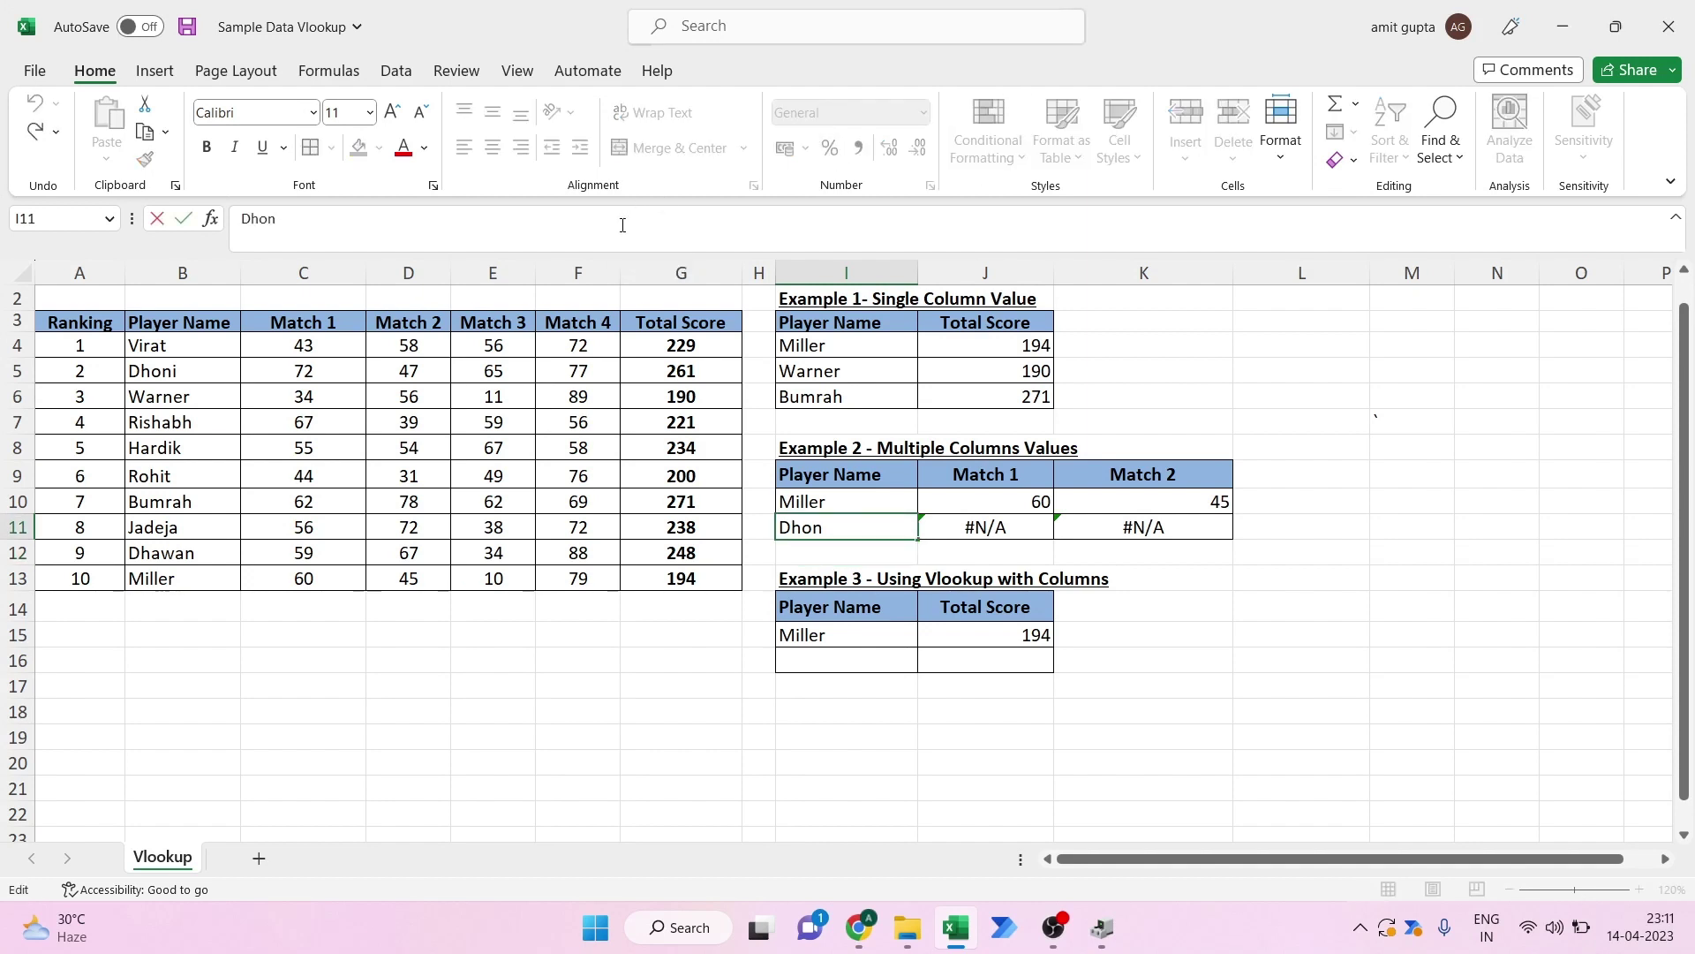
type("i")
key("Return")
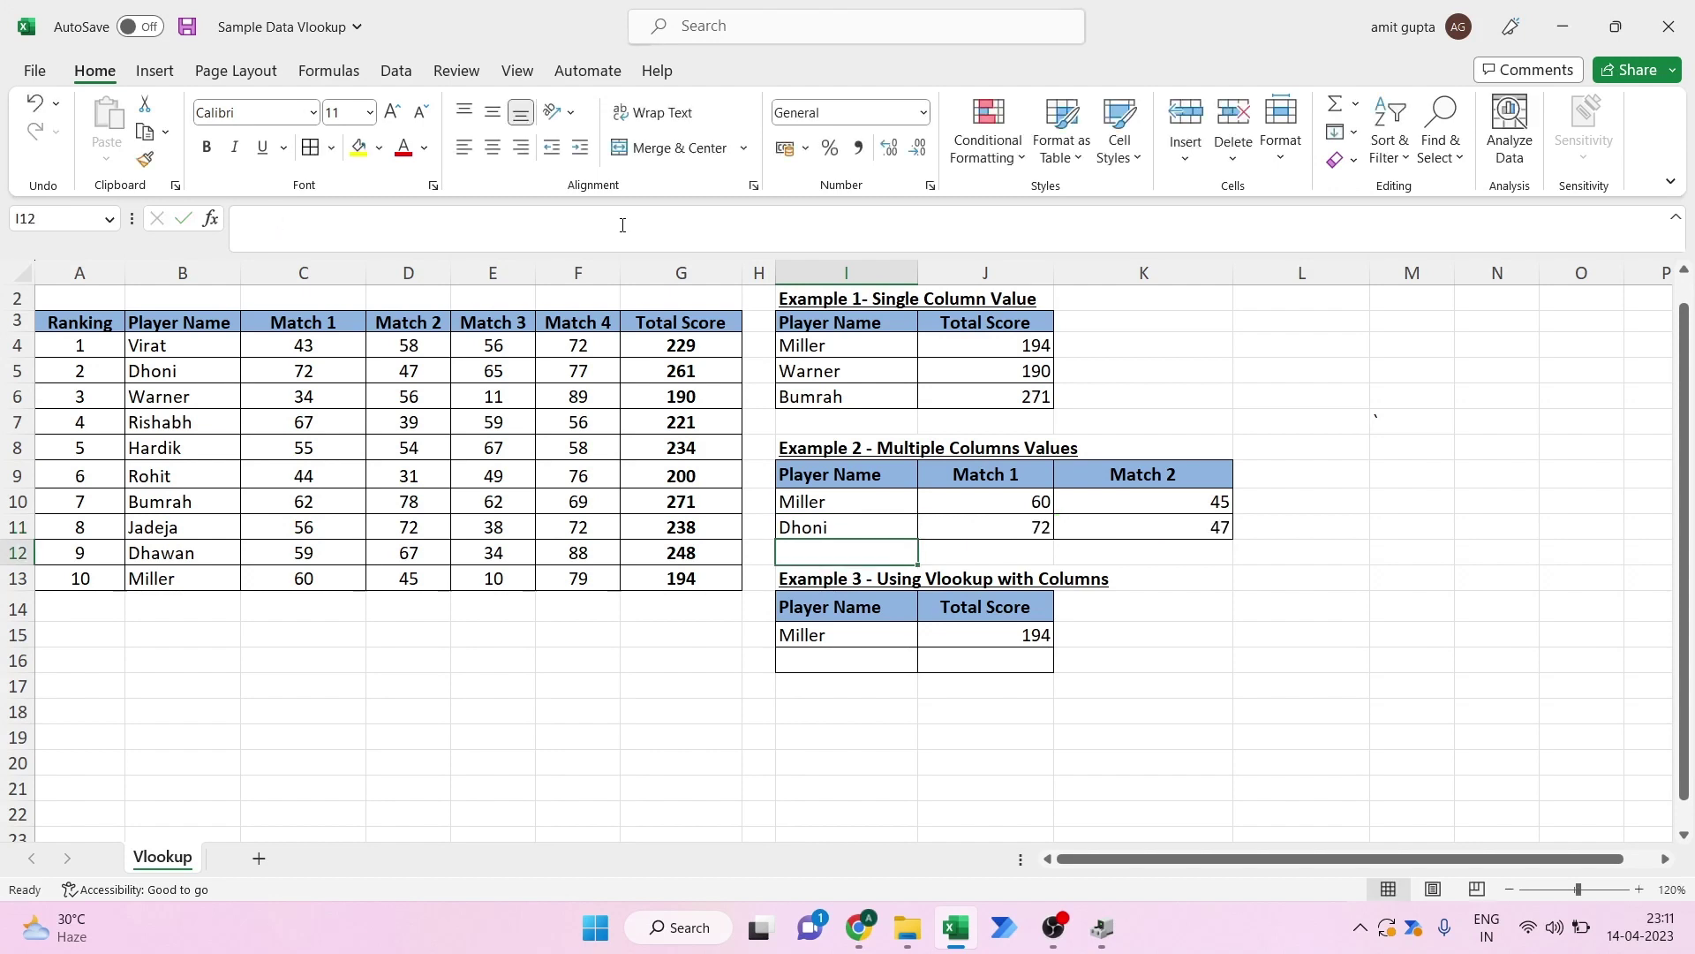